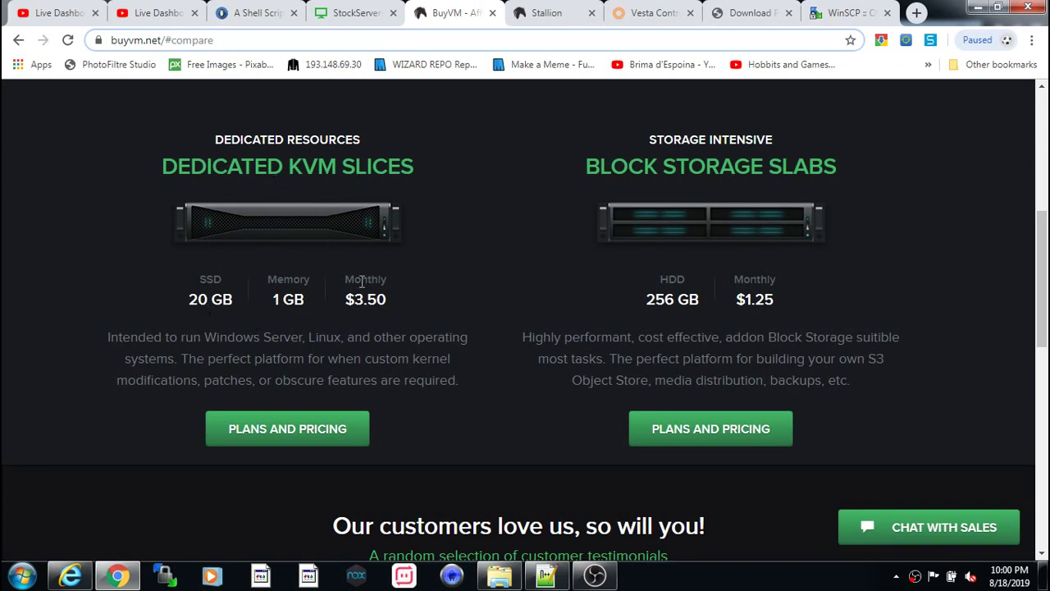
- Scroll the BuyVM home page down to the Dedicated KVM Slices section
{"action": "scroll", "coordinate": [309, 394], "scroll_direction": "down", "scroll_amount": 1}
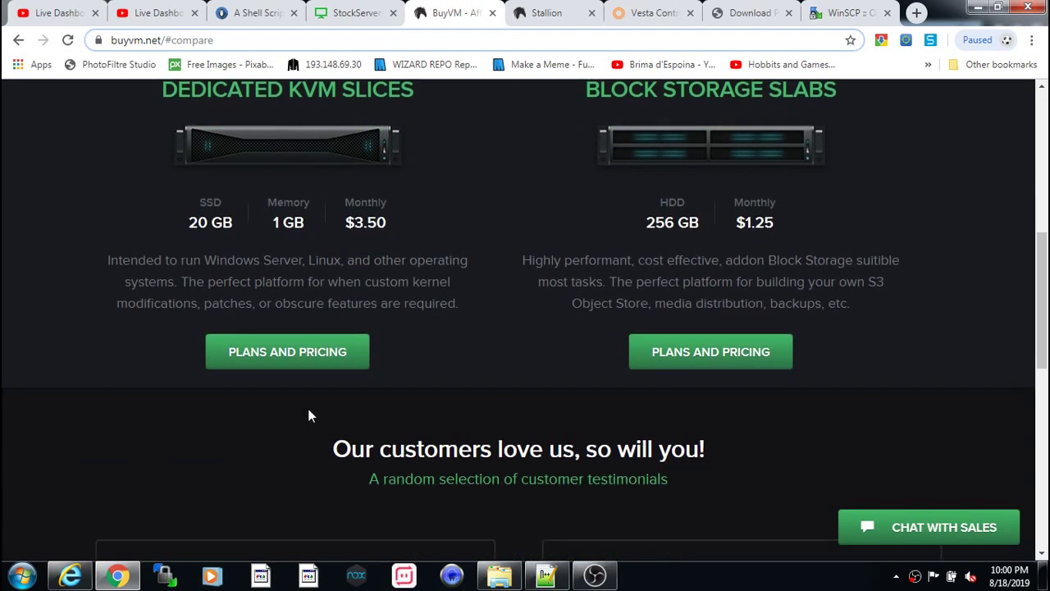
{"action": "scroll", "coordinate": [303, 402], "scroll_direction": "up", "scroll_amount": 2}
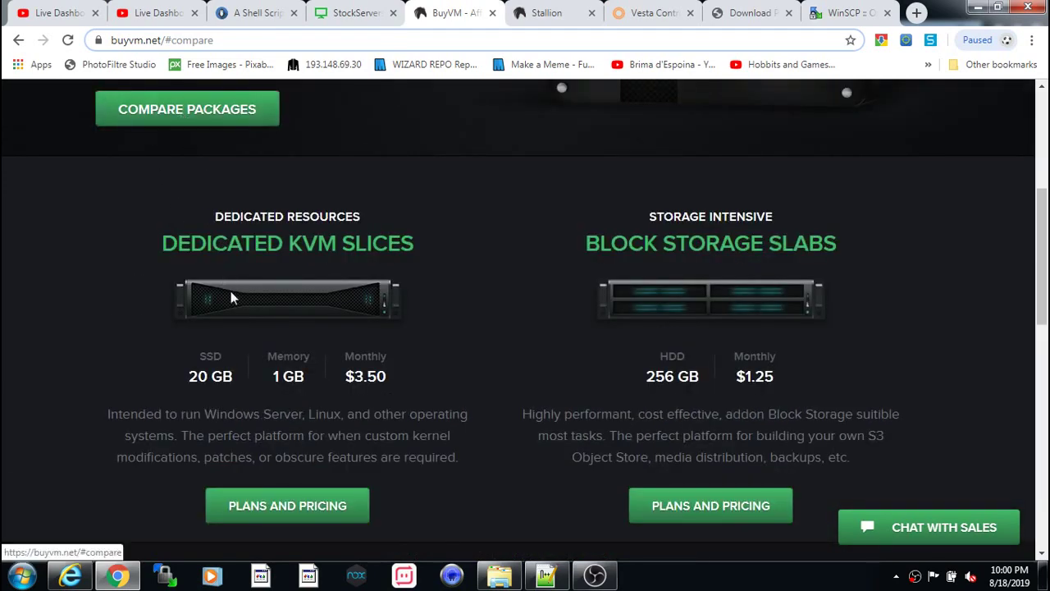
{"action": "scroll", "coordinate": [309, 435], "scroll_direction": "down", "scroll_amount": 1}
- From the KVM slice plans page, order the Slice 2048 package with Luxembourg as location
{"action": "left_click", "coordinate": [278, 427]}
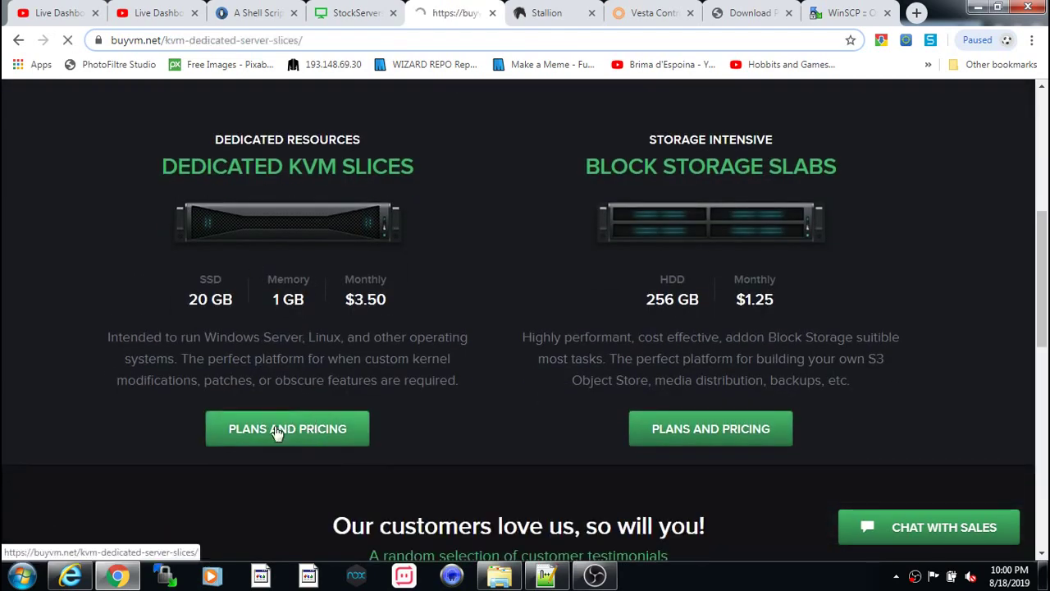
{"action": "scroll", "coordinate": [447, 403], "scroll_direction": "down", "scroll_amount": 2}
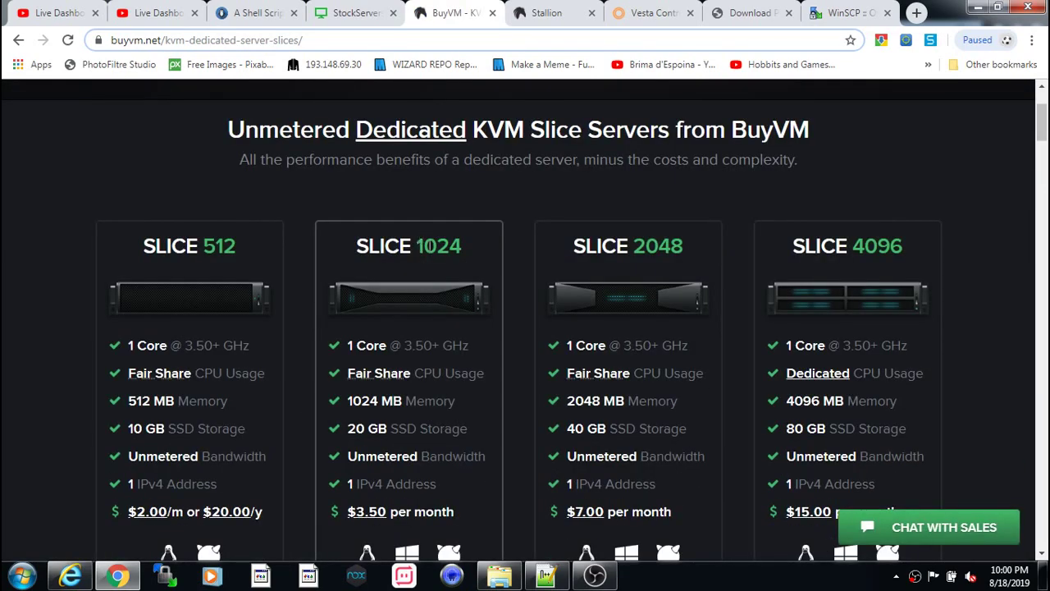
{"action": "scroll", "coordinate": [428, 313], "scroll_direction": "down", "scroll_amount": 3}
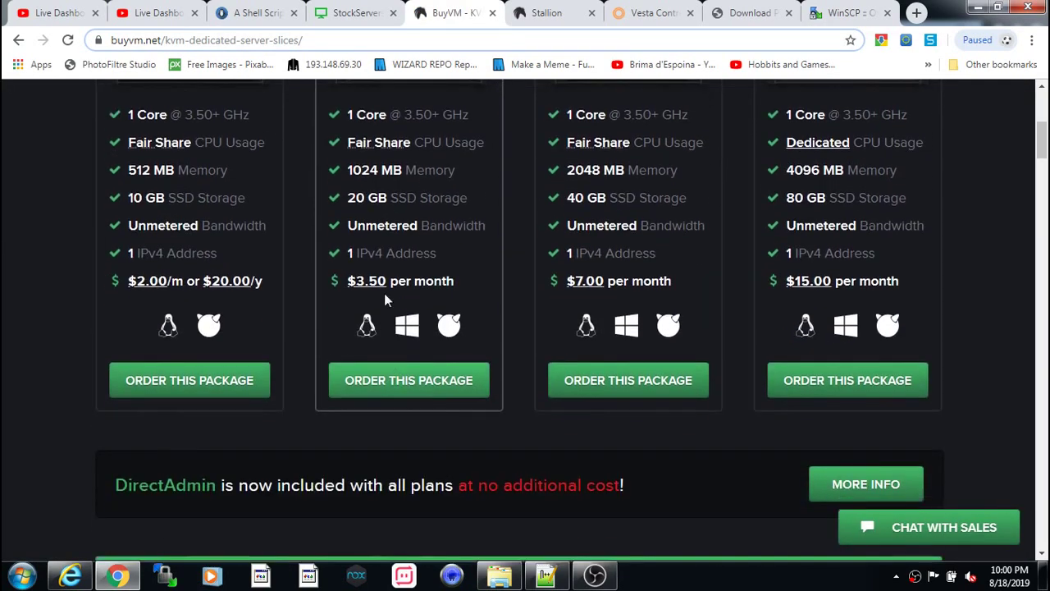
{"action": "left_click", "coordinate": [387, 375]}
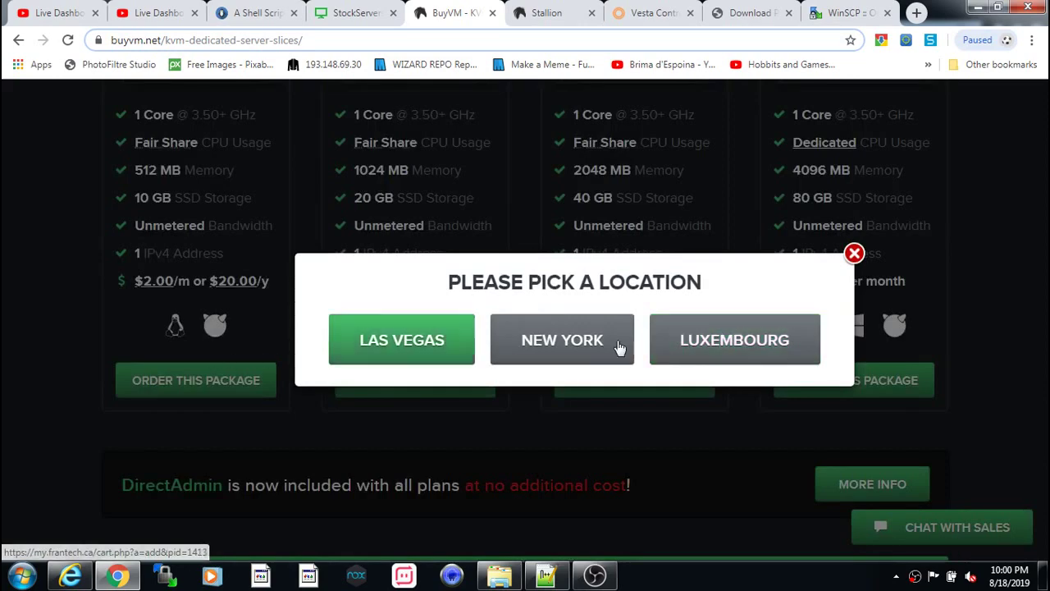
{"action": "scroll", "coordinate": [689, 354], "scroll_direction": "up", "scroll_amount": 1}
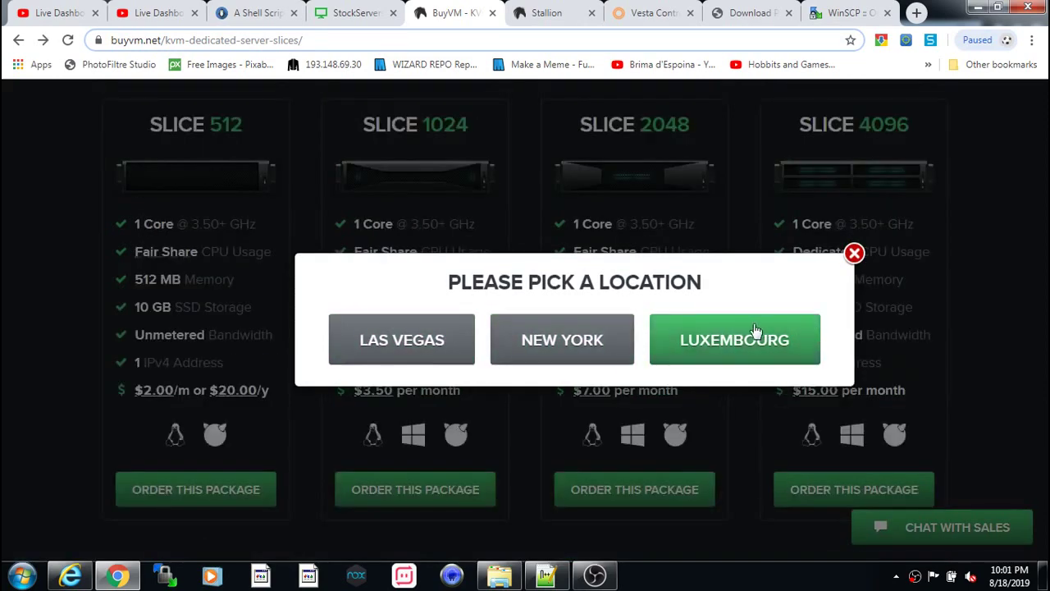
{"action": "left_click", "coordinate": [750, 340]}
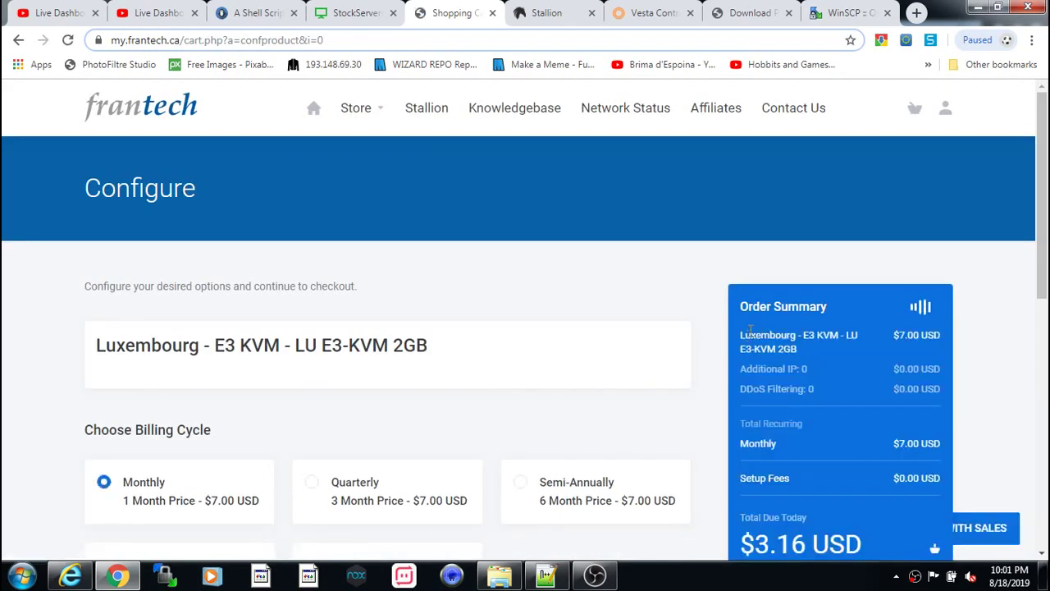
- Scroll the Configure page down to the Configure Server fields
{"action": "scroll", "coordinate": [732, 327], "scroll_direction": "down", "scroll_amount": 1}
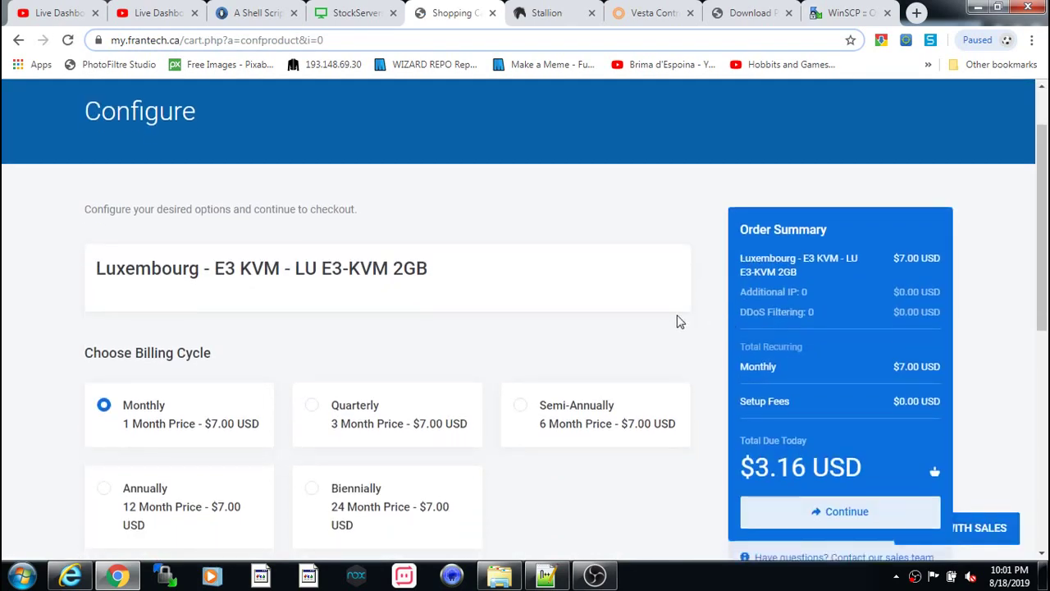
{"action": "scroll", "coordinate": [677, 321], "scroll_direction": "down", "scroll_amount": 1}
{"action": "scroll", "coordinate": [677, 322], "scroll_direction": "down", "scroll_amount": 2}
{"action": "scroll", "coordinate": [675, 324], "scroll_direction": "up", "scroll_amount": 1}
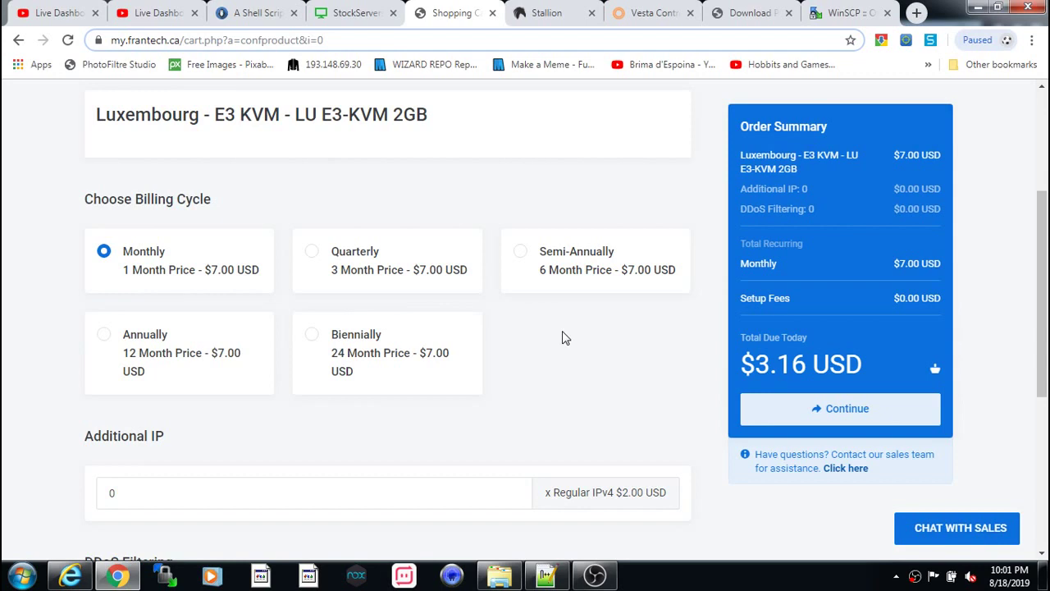
{"action": "scroll", "coordinate": [555, 340], "scroll_direction": "up", "scroll_amount": 1}
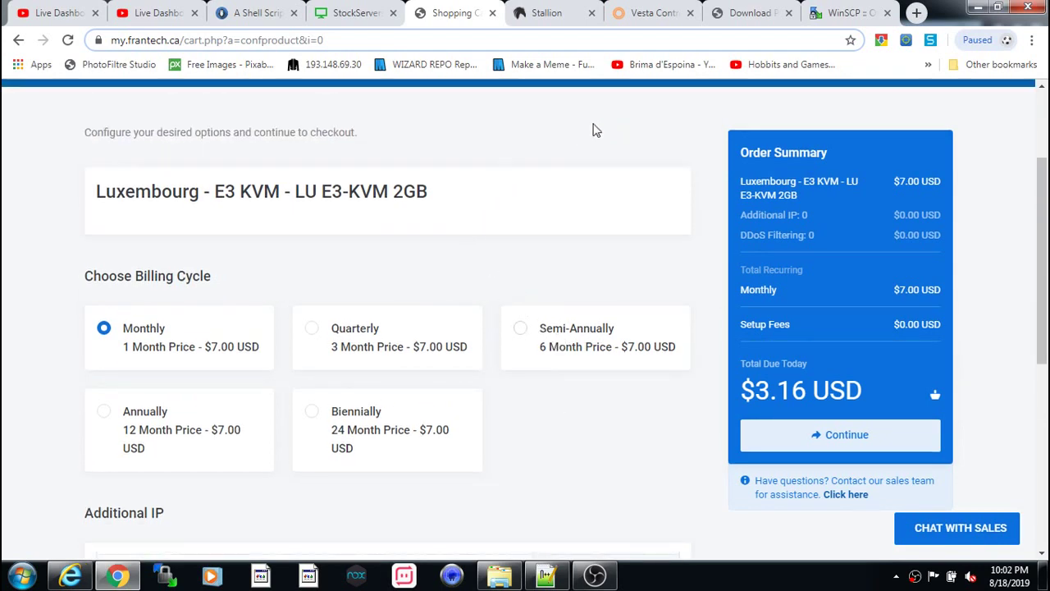
{"action": "scroll", "coordinate": [548, 164], "scroll_direction": "up", "scroll_amount": 1}
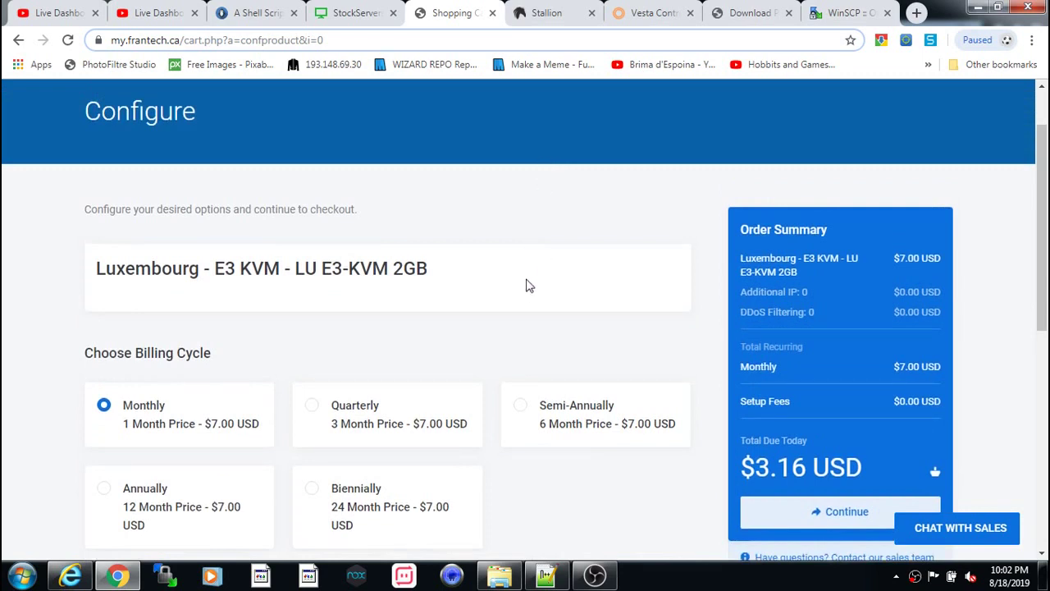
{"action": "scroll", "coordinate": [547, 387], "scroll_direction": "down", "scroll_amount": 1}
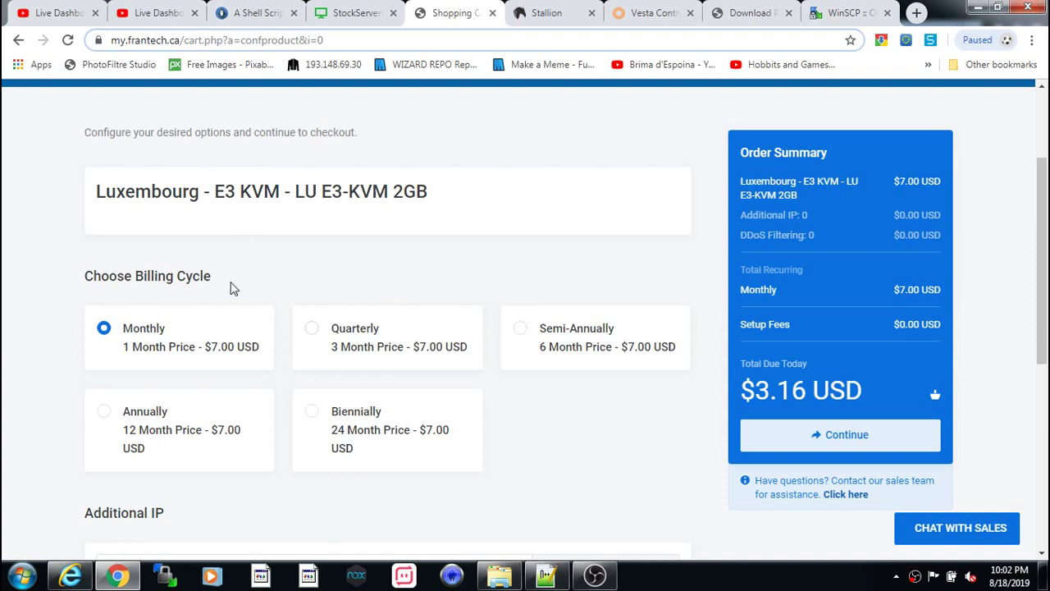
{"action": "scroll", "coordinate": [487, 328], "scroll_direction": "down", "scroll_amount": 1}
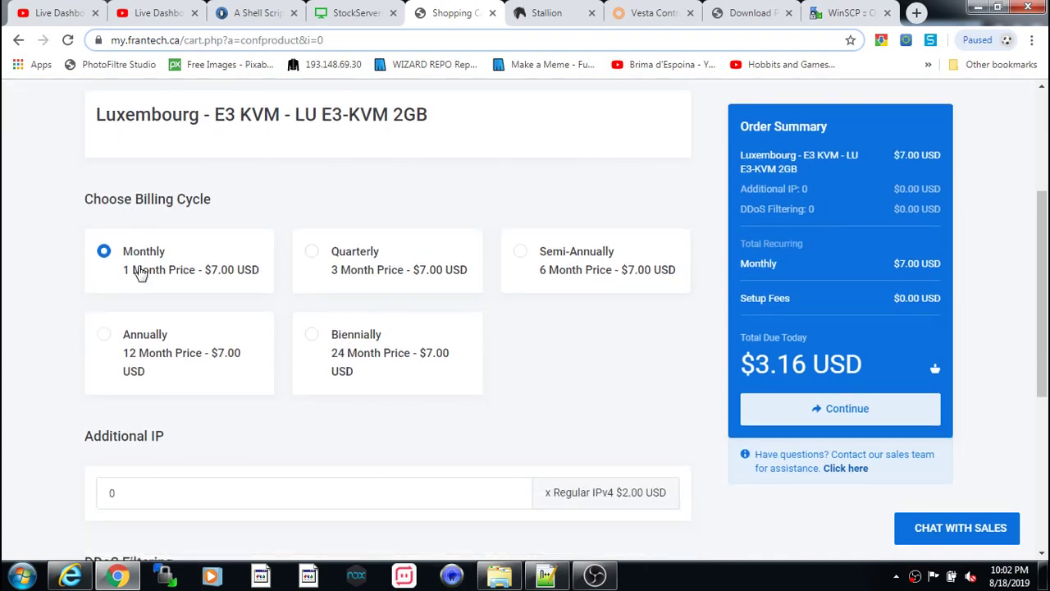
{"action": "scroll", "coordinate": [448, 356], "scroll_direction": "down", "scroll_amount": 3}
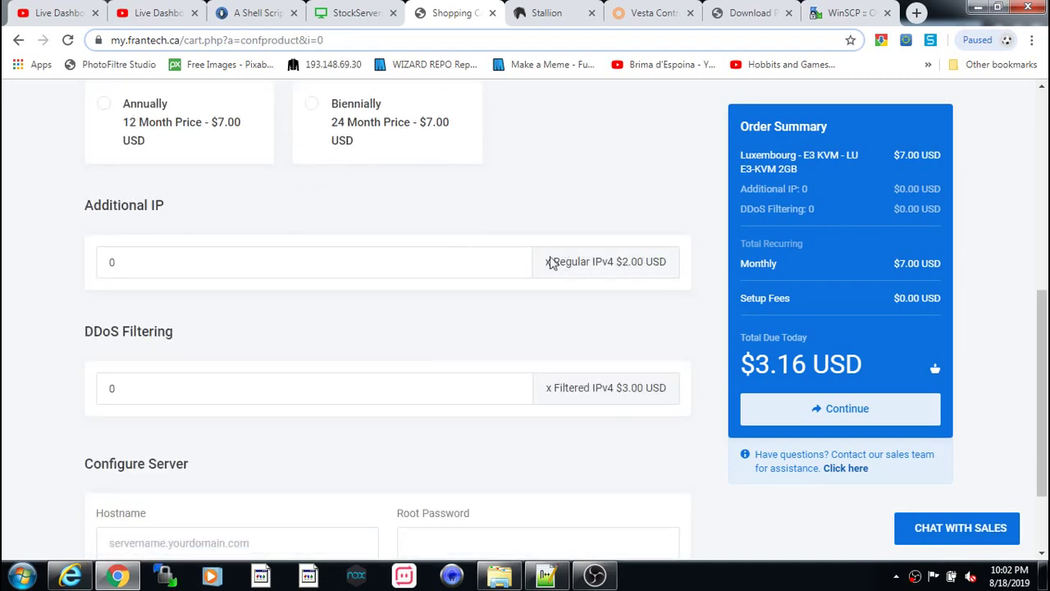
{"action": "scroll", "coordinate": [358, 399], "scroll_direction": "down", "scroll_amount": 1}
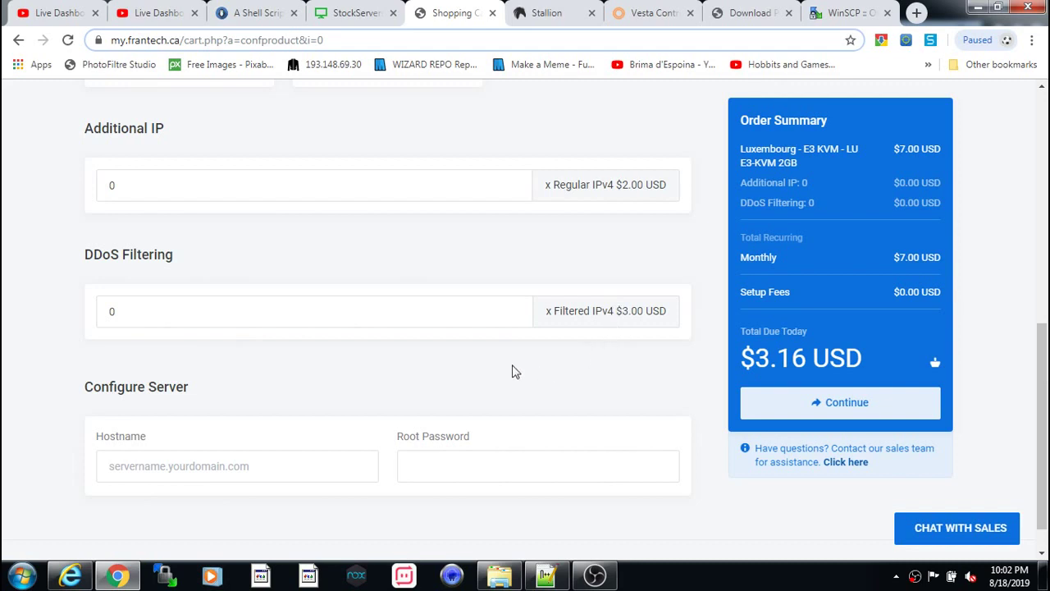
{"action": "scroll", "coordinate": [512, 372], "scroll_direction": "down", "scroll_amount": 1}
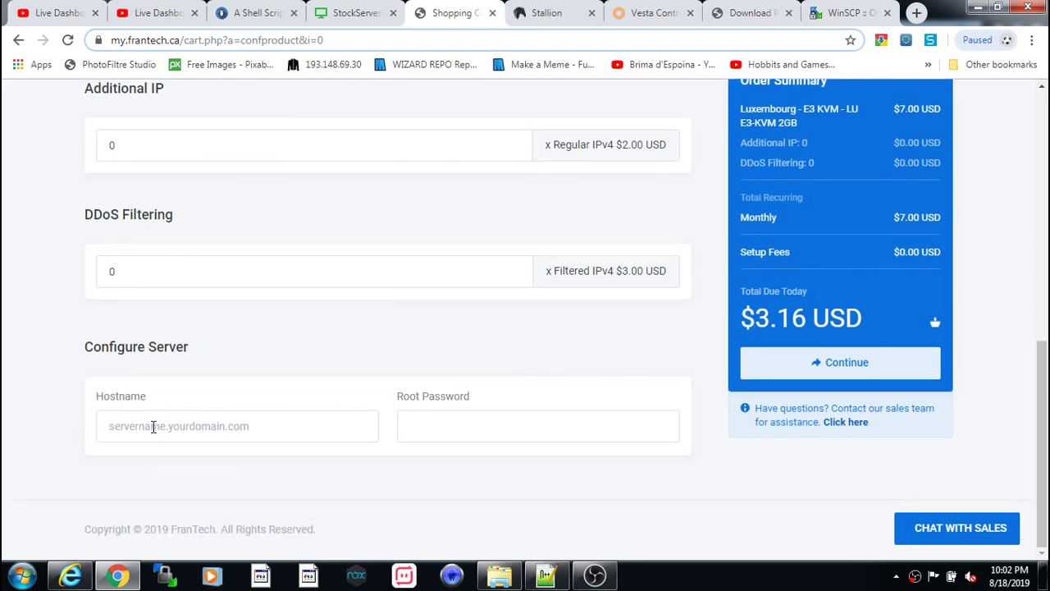
- Enter hostname myserver, move to the empty Root Password field, and start a blank browser tab
{"action": "left_click", "coordinate": [153, 425]}
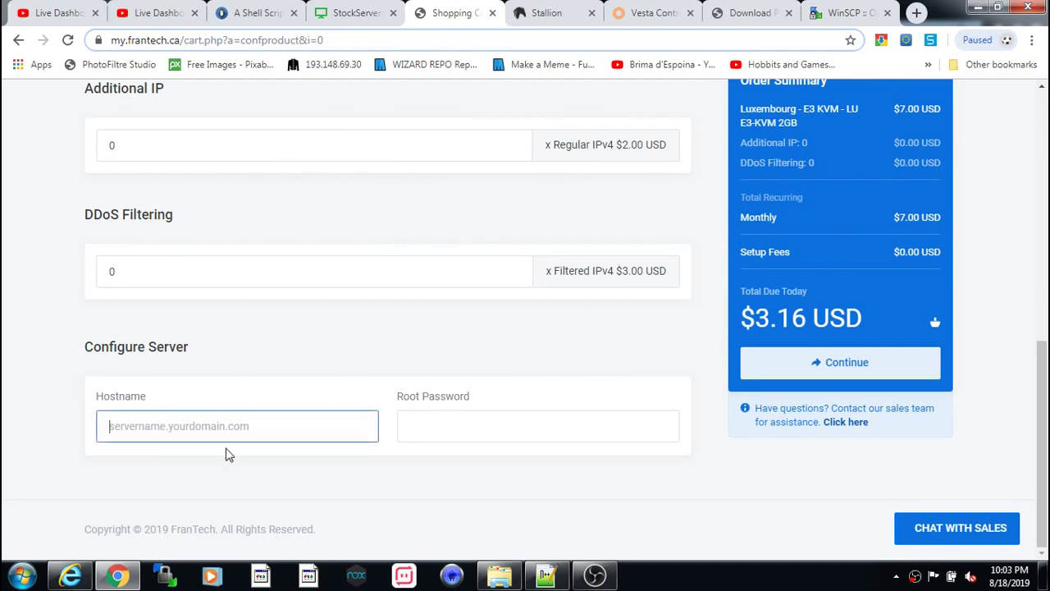
{"action": "type", "text": "myserver"}
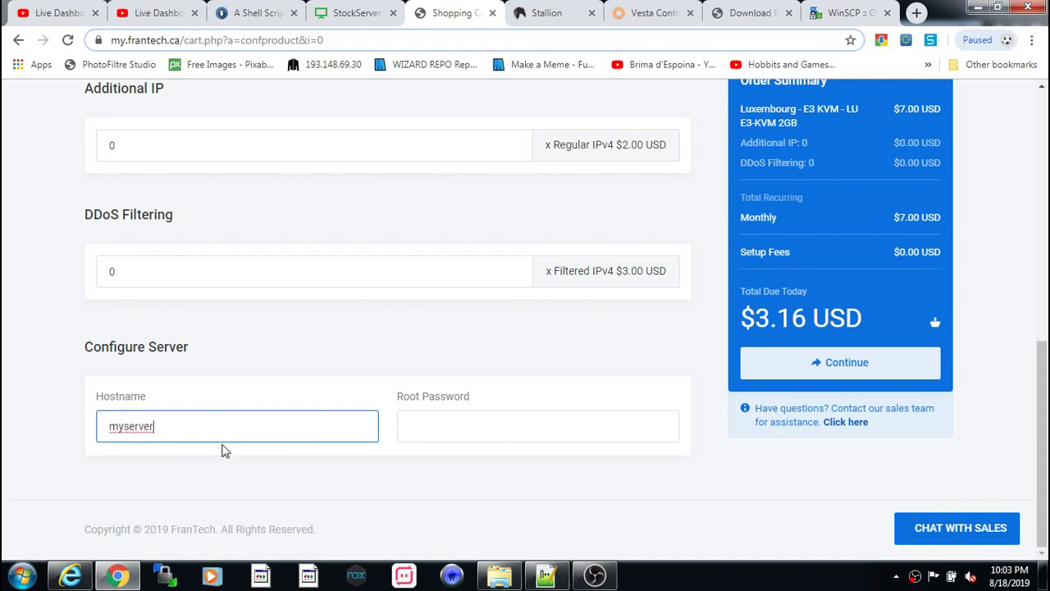
{"action": "left_click", "coordinate": [475, 427]}
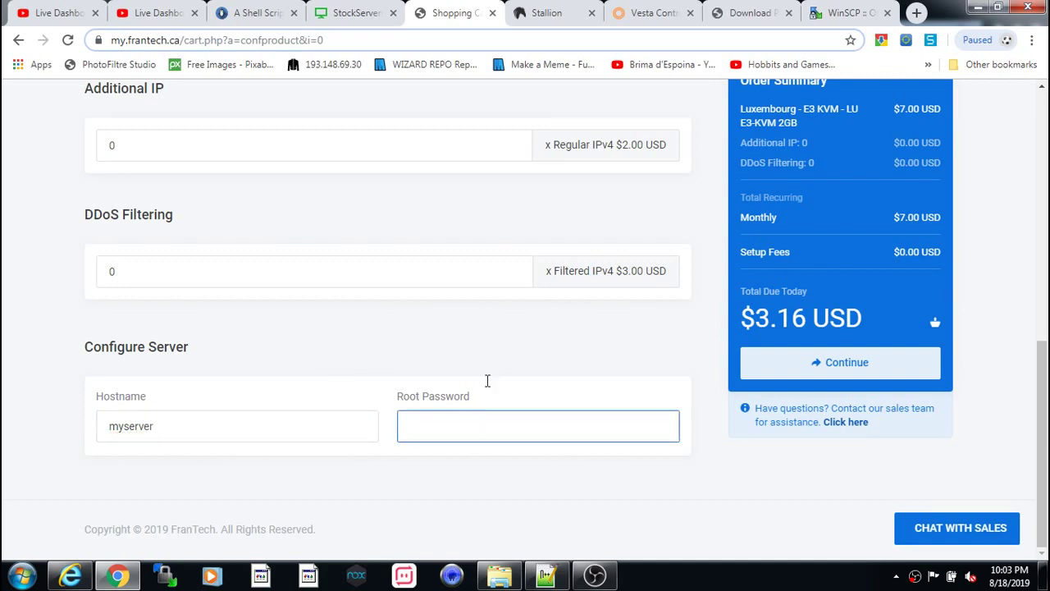
{"action": "left_click", "coordinate": [914, 14]}
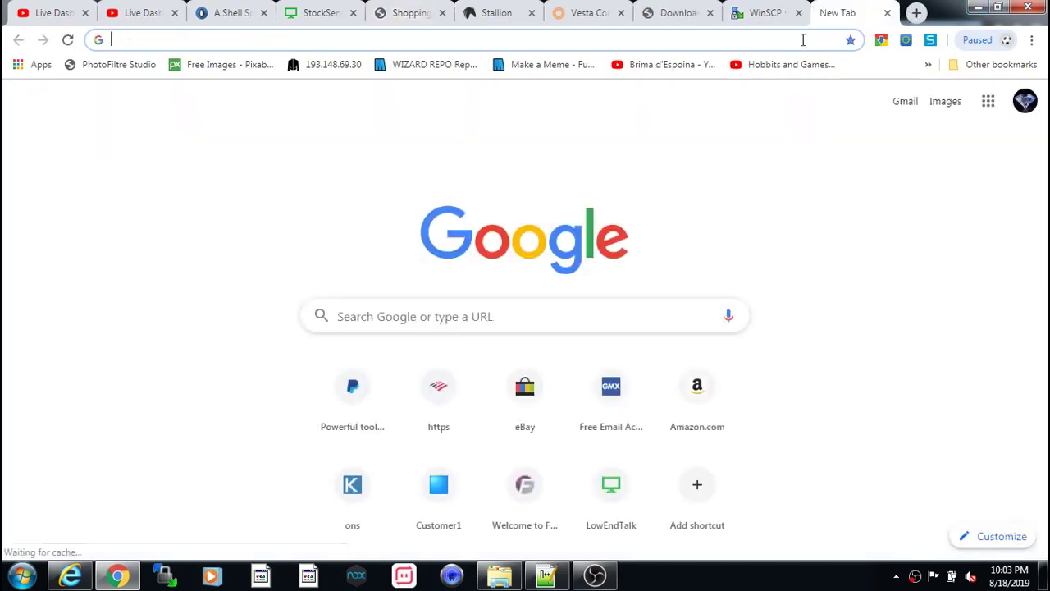
- Open the Rumkin Password Generator, allow uppercase letters and digits, and generate a password
{"action": "type", "text": "pass"}
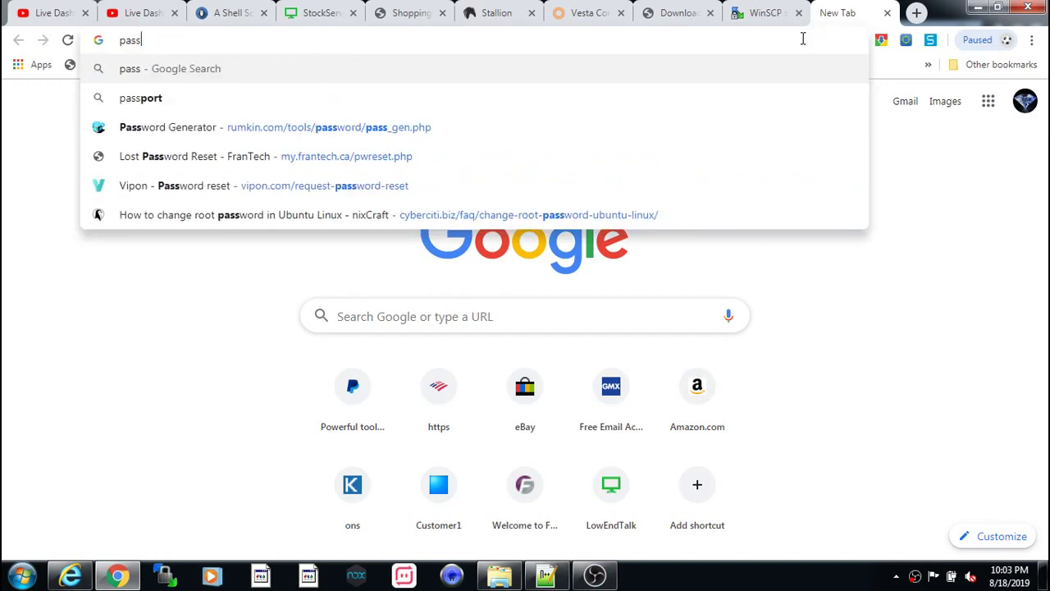
{"action": "type", "text": "w"}
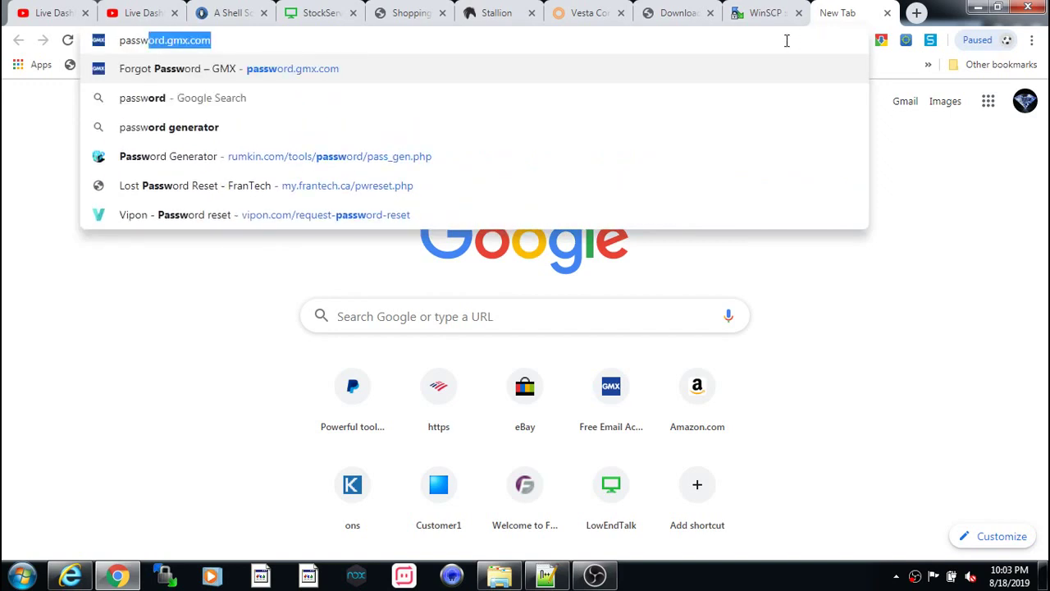
{"action": "left_click", "coordinate": [411, 164]}
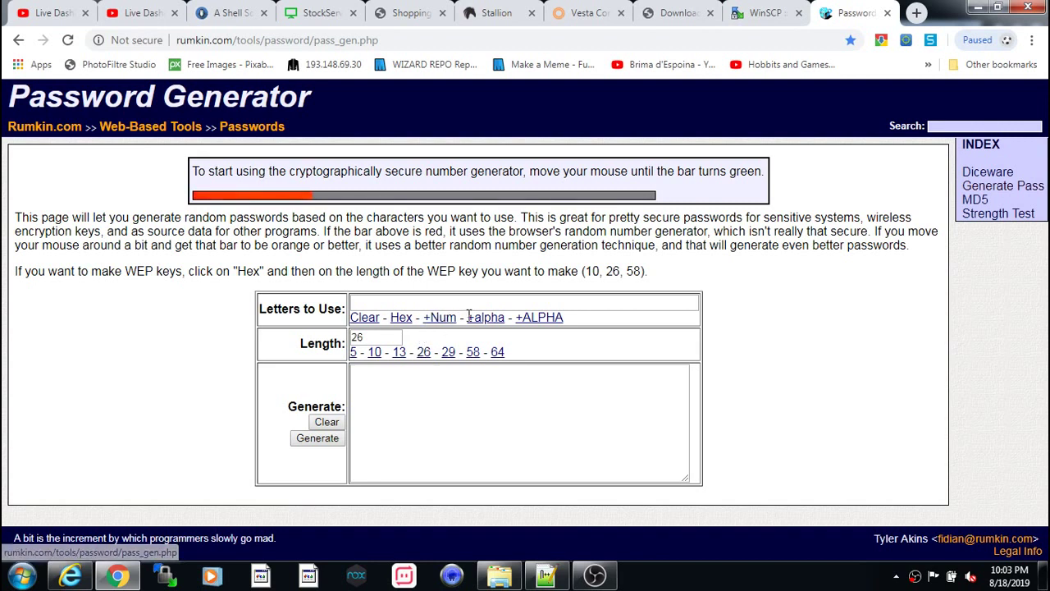
{"action": "left_click", "coordinate": [545, 320]}
{"action": "left_click", "coordinate": [440, 320]}
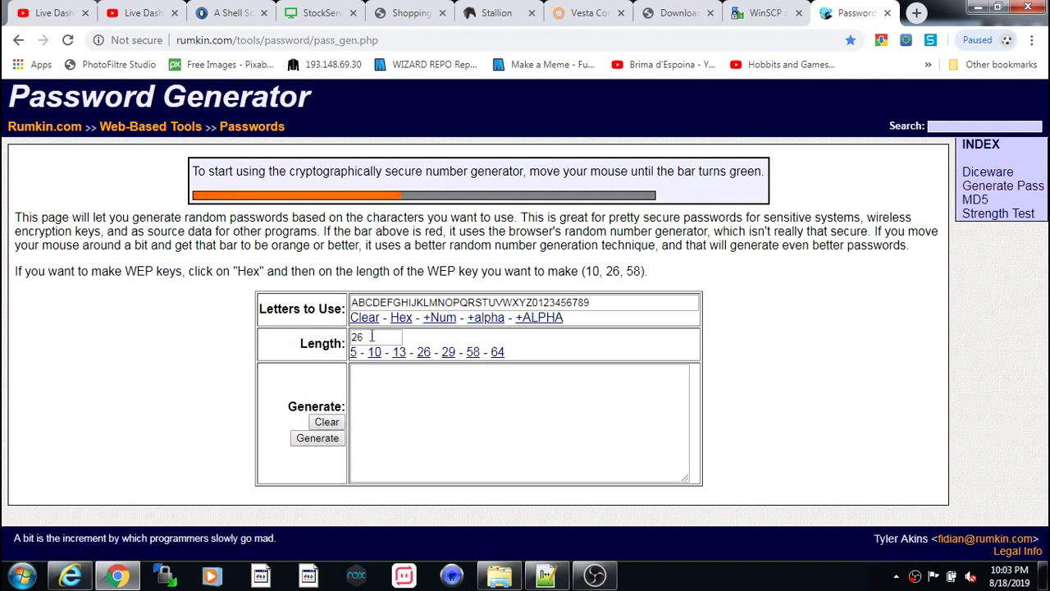
{"action": "left_click", "coordinate": [316, 441]}
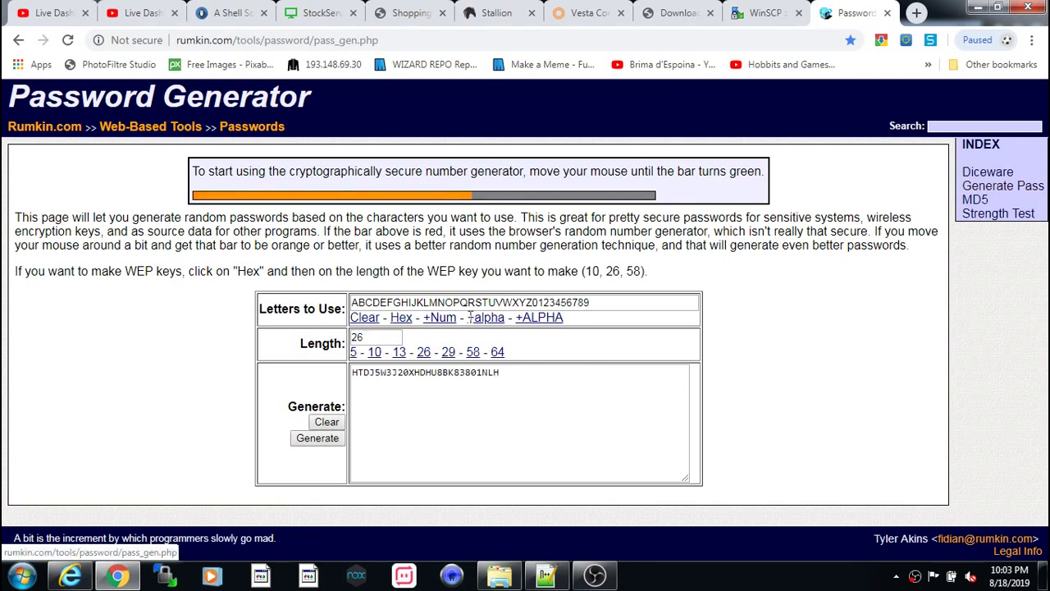
{"action": "left_click_drag", "start_coordinate": [513, 379], "coordinate": [284, 382]}
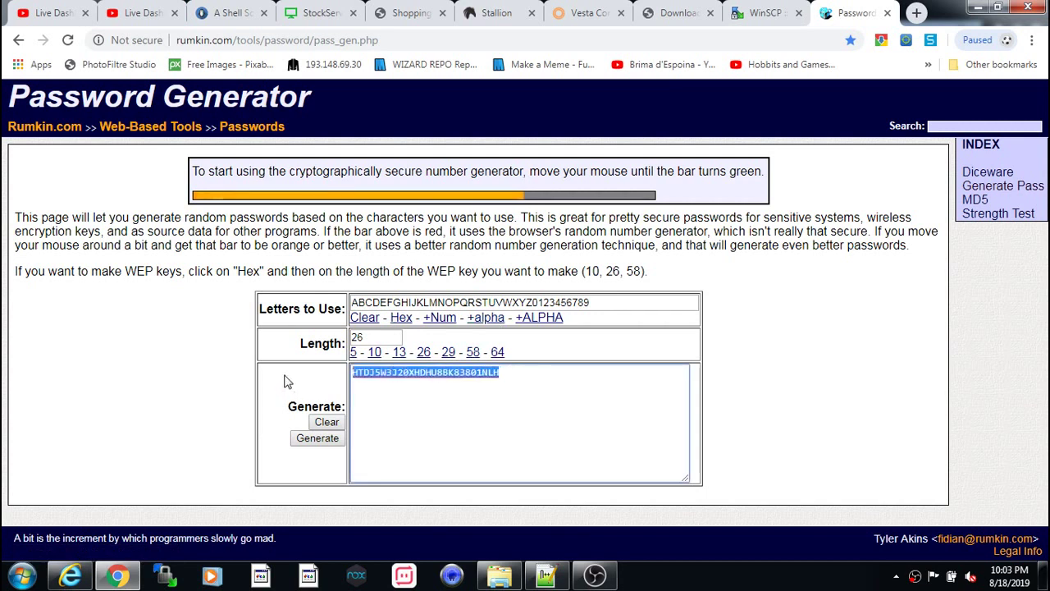
- Set the password length to 26, regenerate, and select the whole new password
{"action": "left_click", "coordinate": [449, 352]}
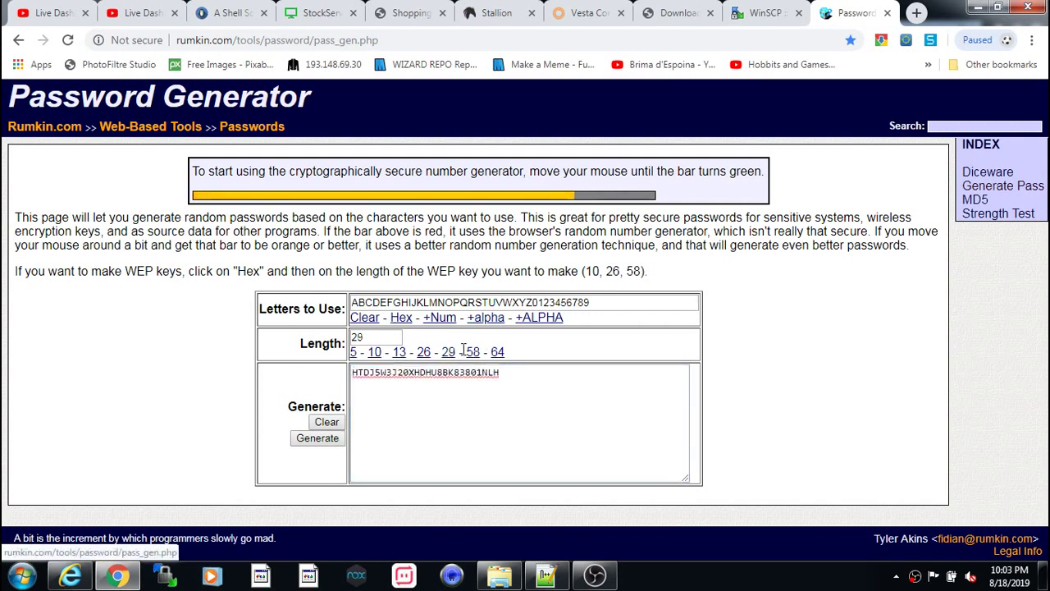
{"action": "left_click", "coordinate": [473, 352]}
{"action": "left_click_drag", "start_coordinate": [365, 337], "coordinate": [340, 336]}
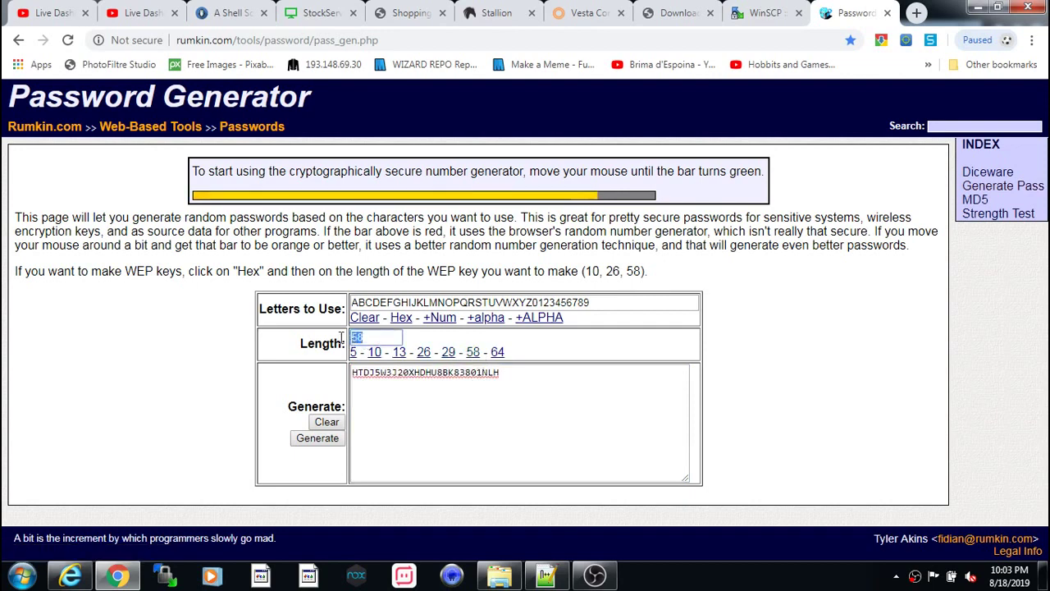
{"action": "left_click", "coordinate": [321, 421]}
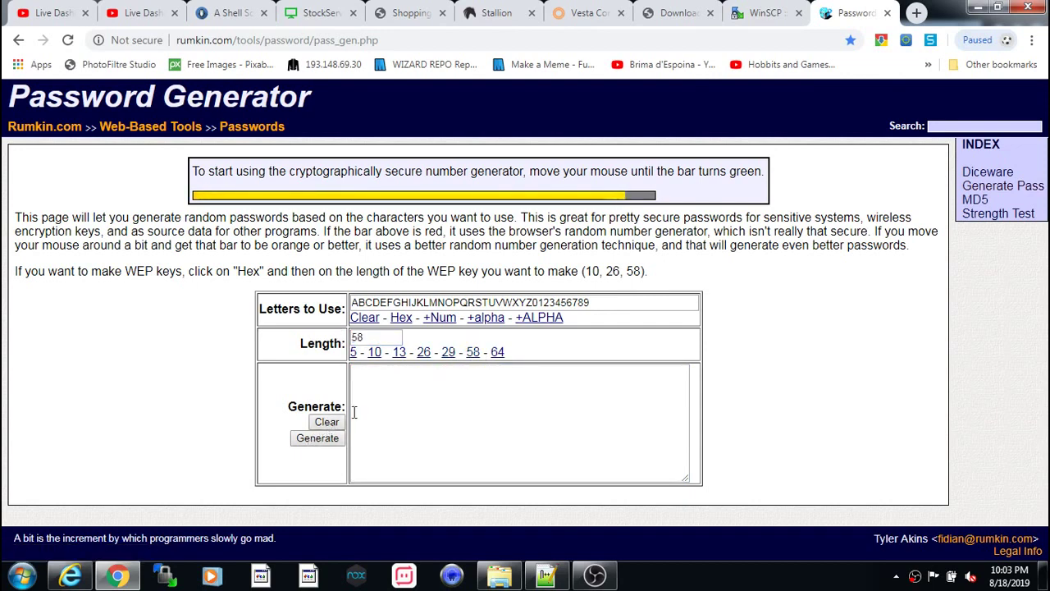
{"action": "left_click", "coordinate": [423, 352]}
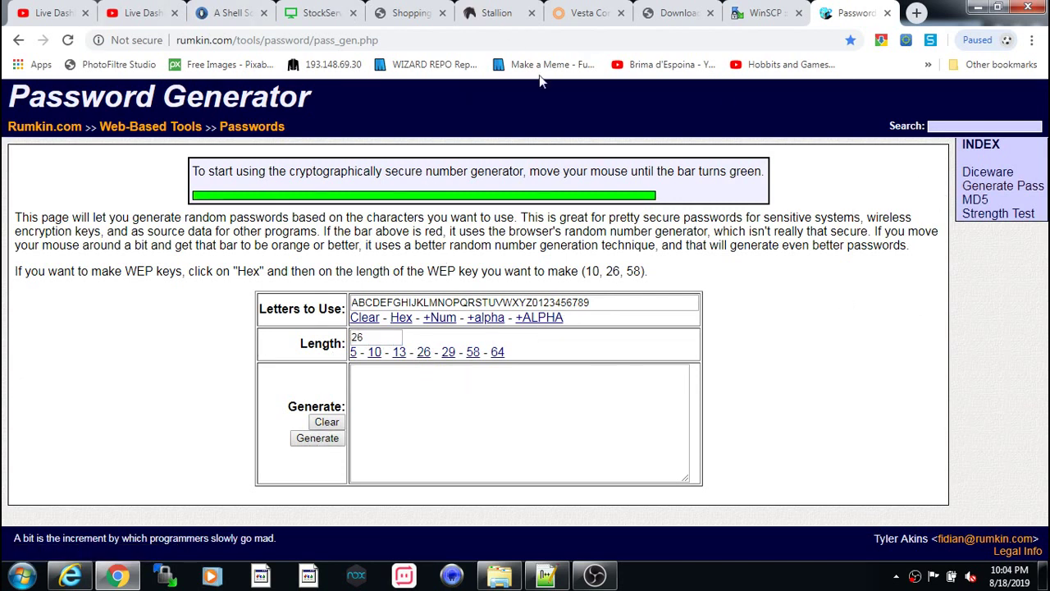
{"action": "left_click", "coordinate": [327, 439]}
{"action": "left_click", "coordinate": [516, 376]}
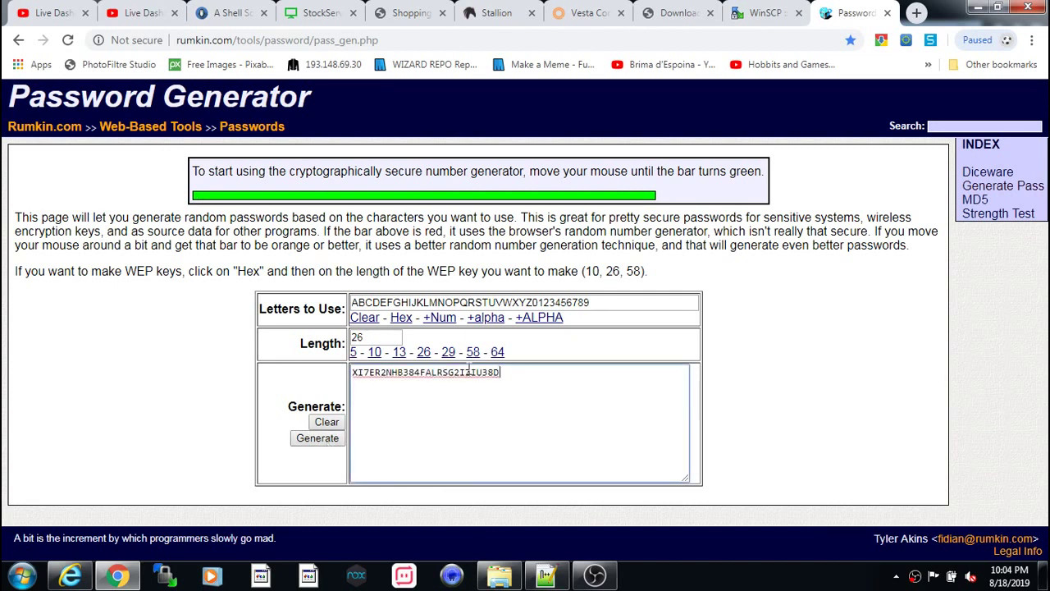
{"action": "key", "text": "ctrl+a"}
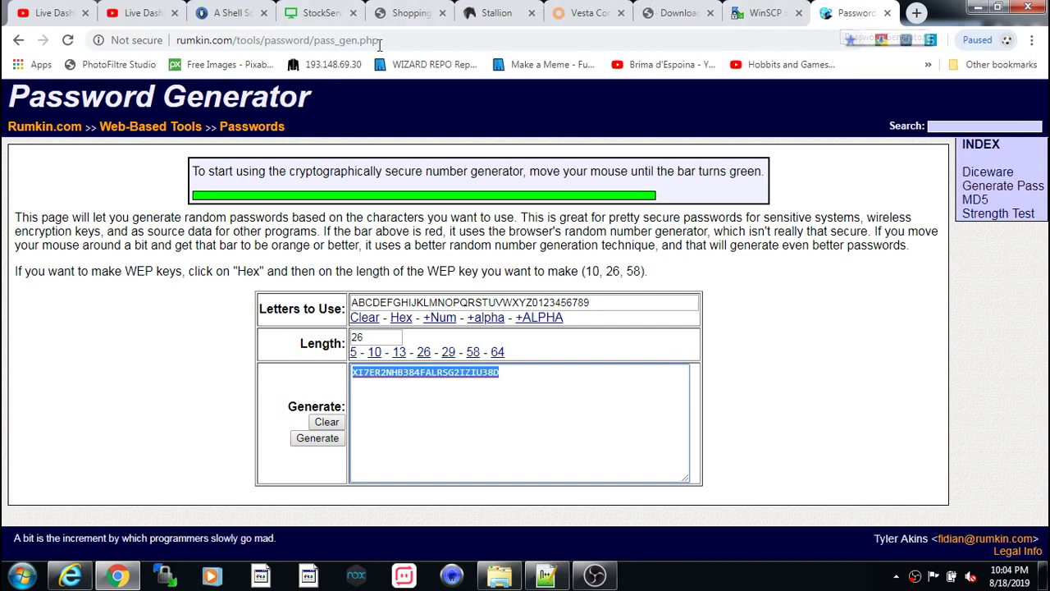
- Back on the Frantech order page, submit the server configuration with the root password
{"action": "left_click", "coordinate": [479, 20]}
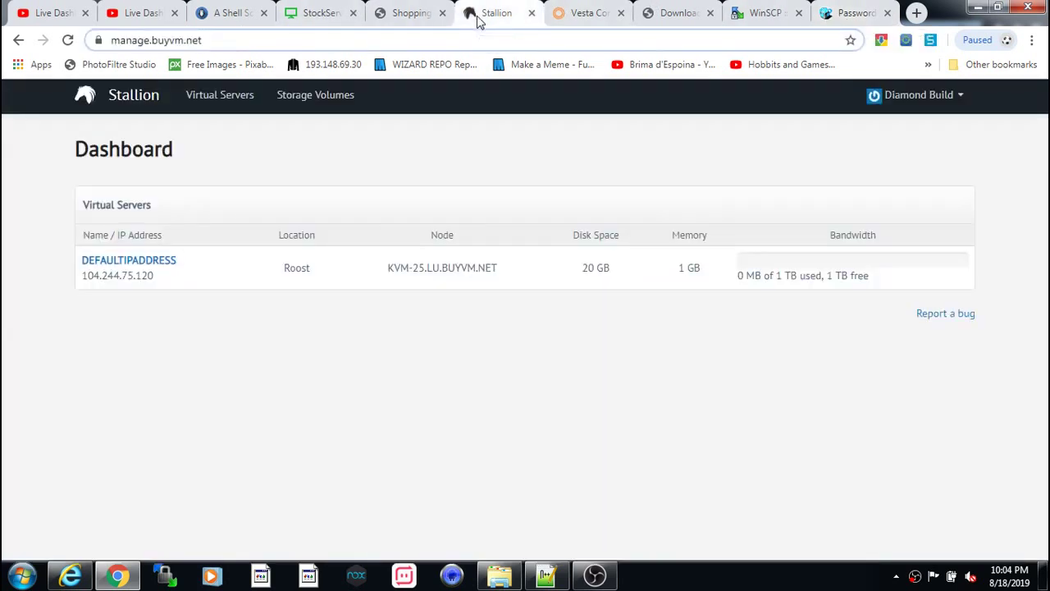
{"action": "left_click", "coordinate": [410, 17]}
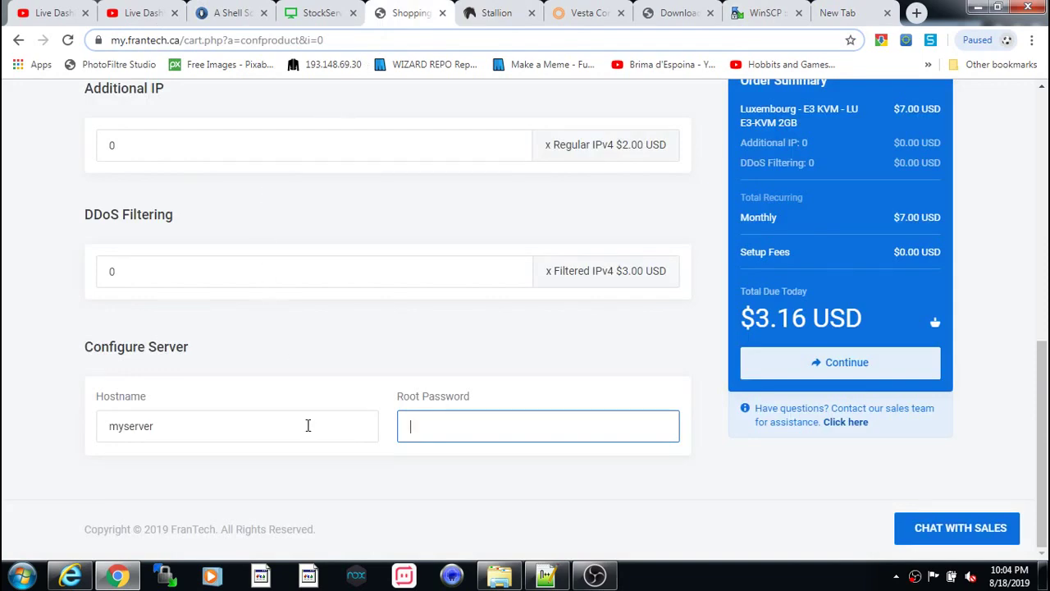
{"action": "scroll", "coordinate": [333, 349], "scroll_direction": "up", "scroll_amount": 5}
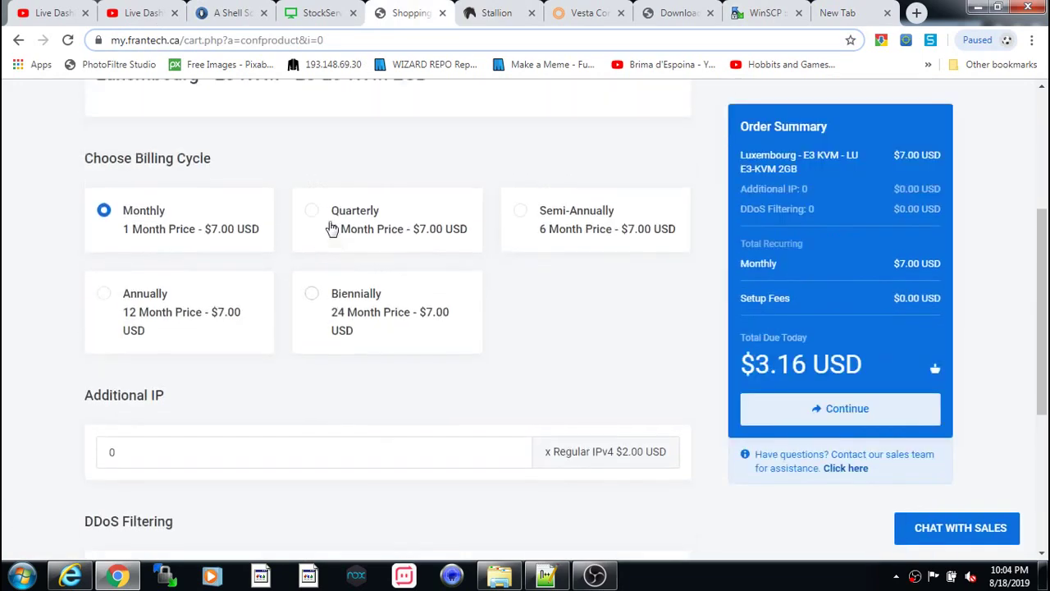
{"action": "scroll", "coordinate": [336, 246], "scroll_direction": "down", "scroll_amount": 6}
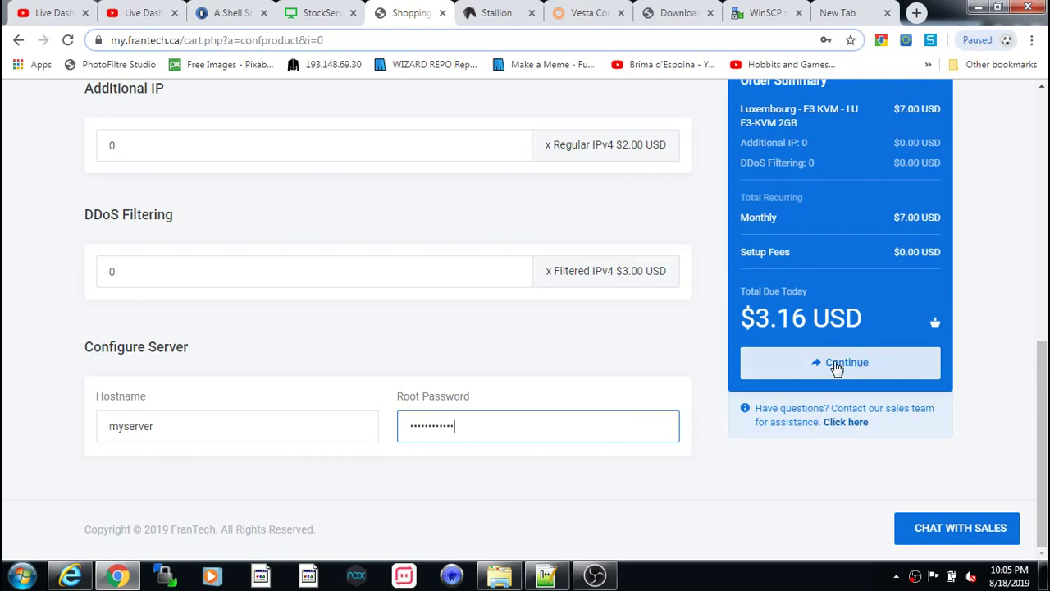
{"action": "left_click", "coordinate": [837, 364]}
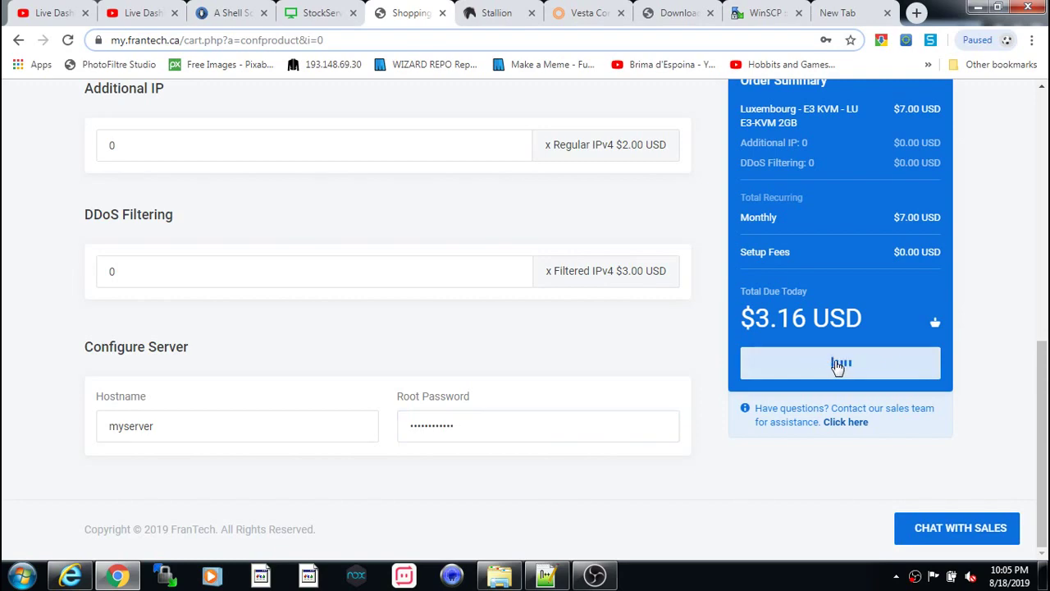
- Replace hostname myserver with woodpick and proceed to Review & Checkout
{"action": "scroll", "coordinate": [661, 394], "scroll_direction": "down", "scroll_amount": 5}
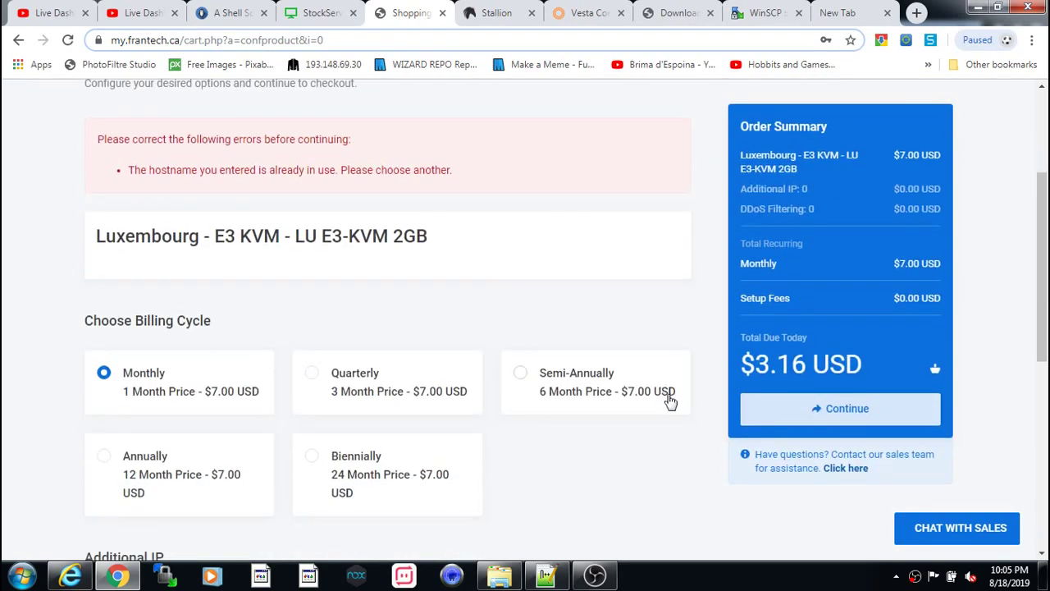
{"action": "scroll", "coordinate": [640, 439], "scroll_direction": "up", "scroll_amount": 1}
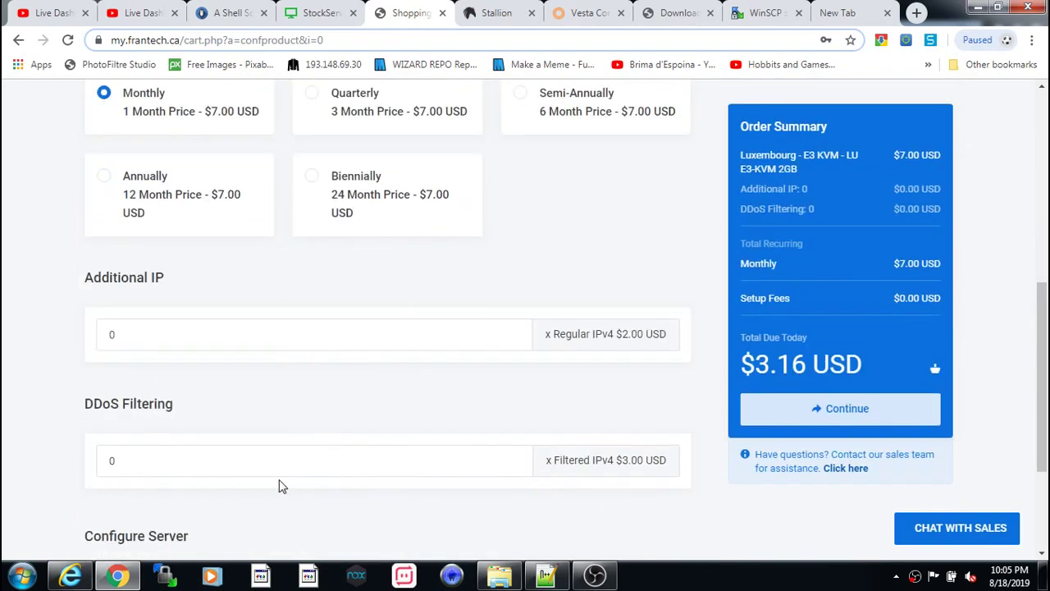
{"action": "scroll", "coordinate": [279, 485], "scroll_direction": "down", "scroll_amount": 2}
{"action": "scroll", "coordinate": [169, 443], "scroll_direction": "up", "scroll_amount": 6}
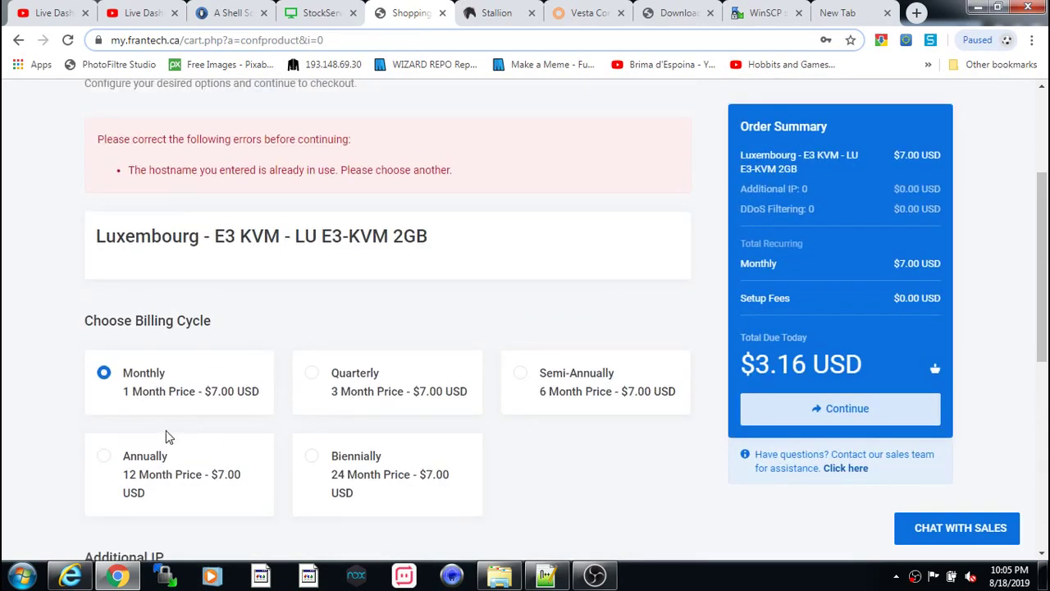
{"action": "scroll", "coordinate": [169, 437], "scroll_direction": "down", "scroll_amount": 5}
{"action": "left_click_drag", "start_coordinate": [169, 428], "coordinate": [12, 438]}
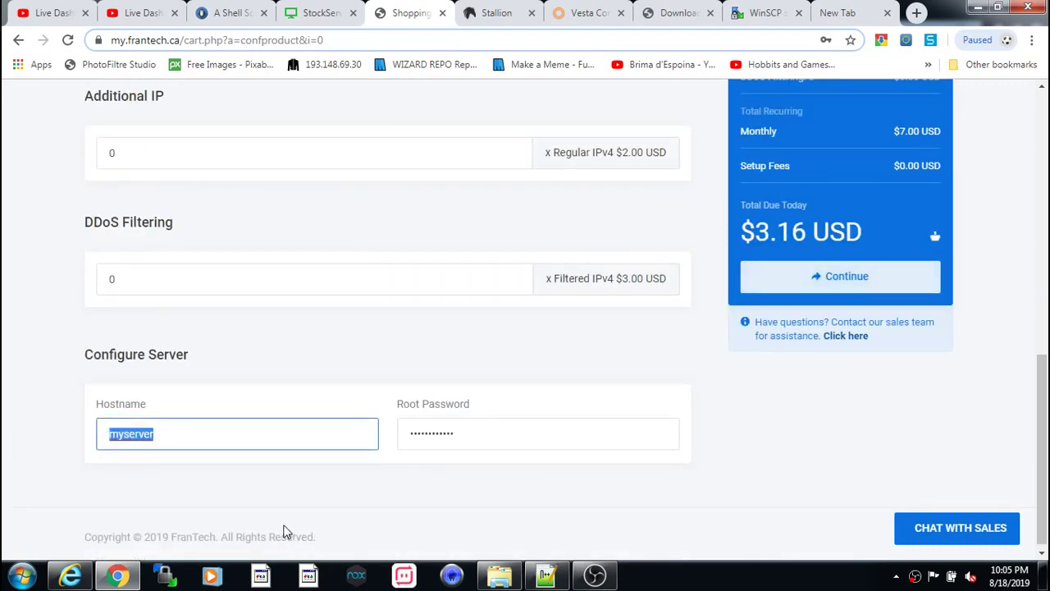
{"action": "type", "text": "woodpick"}
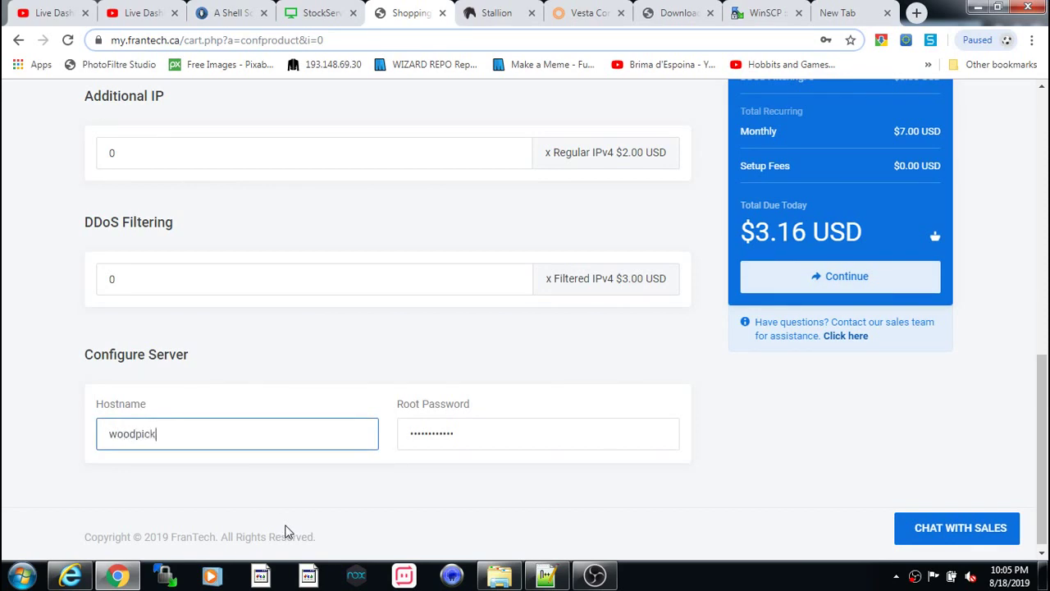
{"action": "key", "text": "Return"}
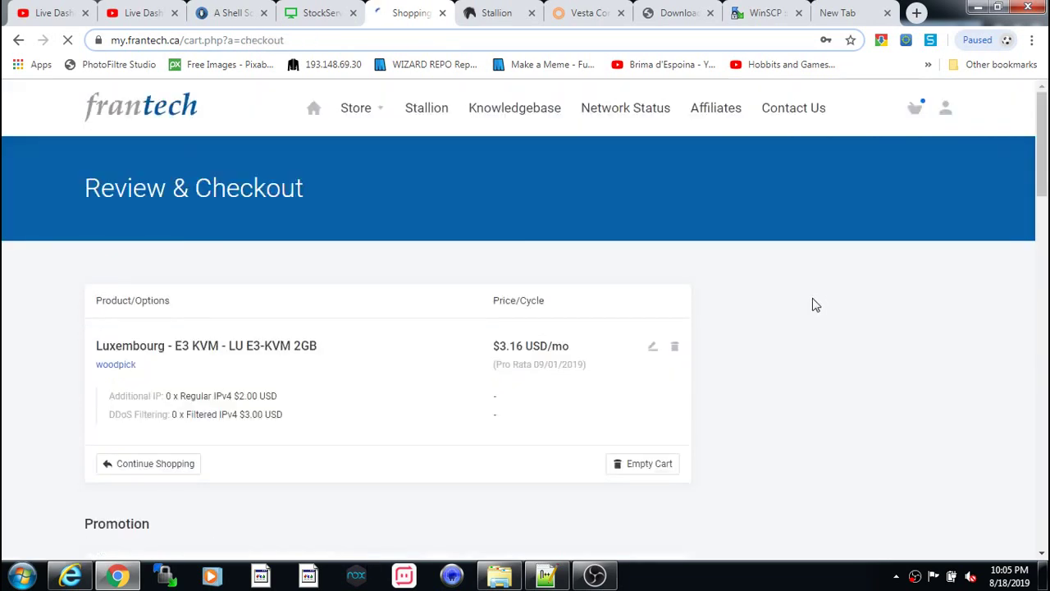
{"action": "scroll", "coordinate": [422, 427], "scroll_direction": "down", "scroll_amount": 2}
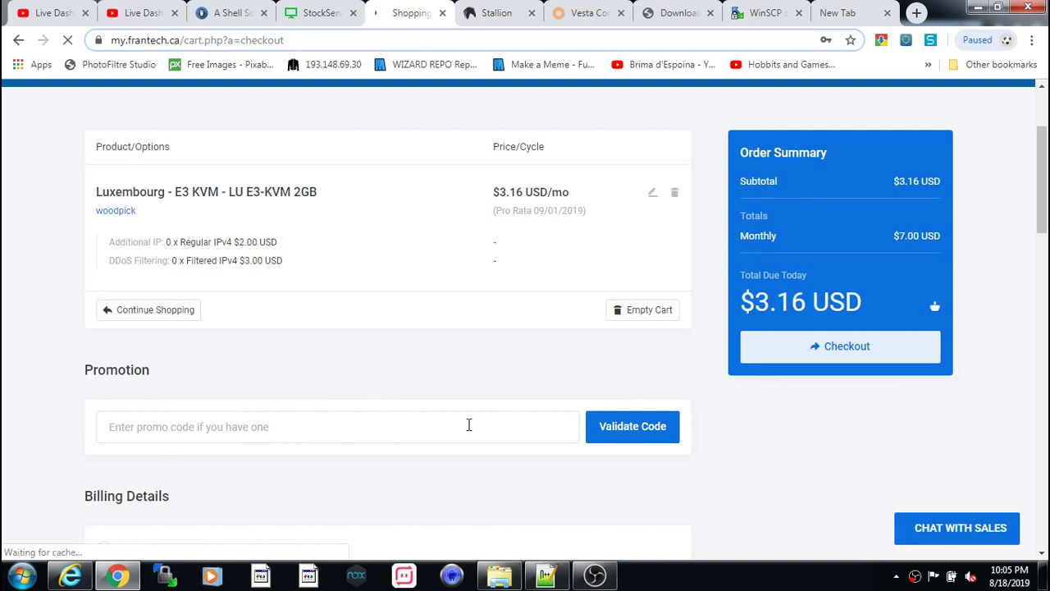
{"action": "scroll", "coordinate": [197, 451], "scroll_direction": "down", "scroll_amount": 1}
{"action": "scroll", "coordinate": [185, 451], "scroll_direction": "down", "scroll_amount": 6}
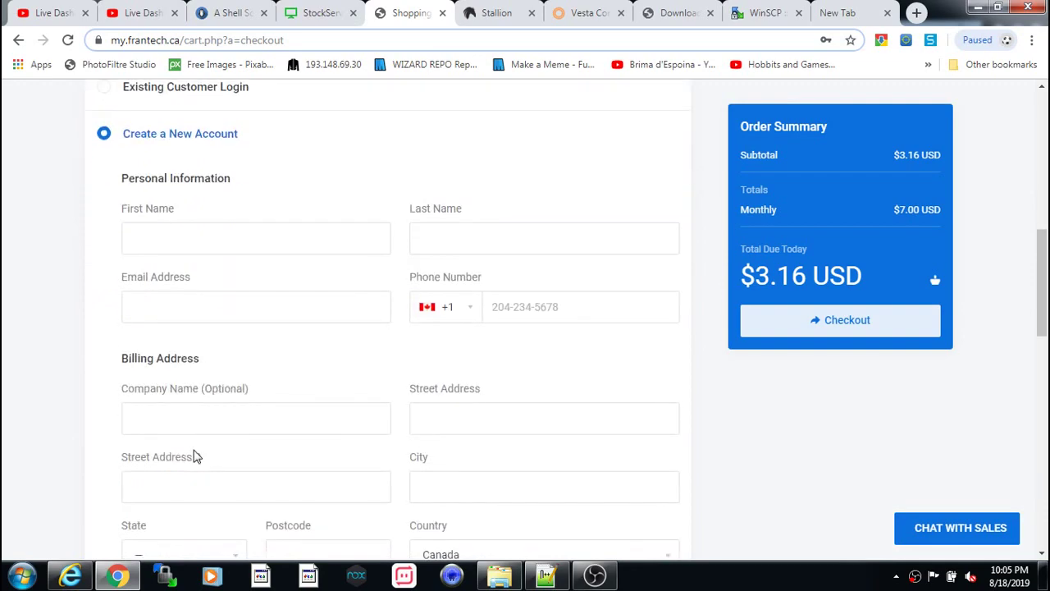
{"action": "scroll", "coordinate": [205, 443], "scroll_direction": "down", "scroll_amount": 1}
{"action": "scroll", "coordinate": [213, 427], "scroll_direction": "up", "scroll_amount": 6}
{"action": "scroll", "coordinate": [213, 423], "scroll_direction": "down", "scroll_amount": 1}
{"action": "scroll", "coordinate": [246, 418], "scroll_direction": "down", "scroll_amount": 2}
{"action": "scroll", "coordinate": [282, 404], "scroll_direction": "up", "scroll_amount": 1}
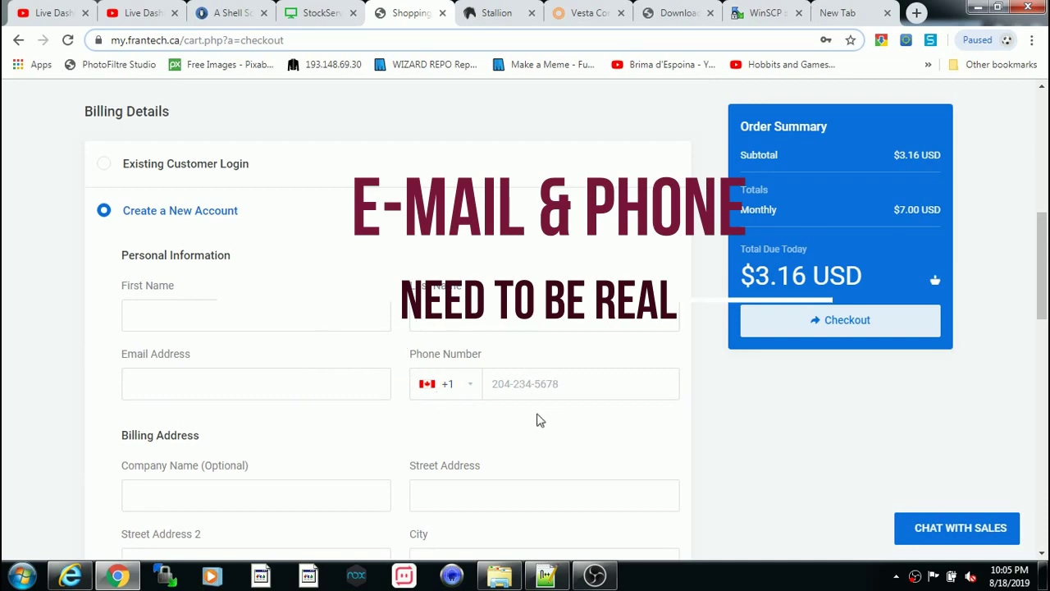
{"action": "scroll", "coordinate": [213, 484], "scroll_direction": "down", "scroll_amount": 2}
{"action": "scroll", "coordinate": [303, 462], "scroll_direction": "down", "scroll_amount": 2}
{"action": "scroll", "coordinate": [288, 470], "scroll_direction": "up", "scroll_amount": 4}
{"action": "scroll", "coordinate": [241, 380], "scroll_direction": "up", "scroll_amount": 2}
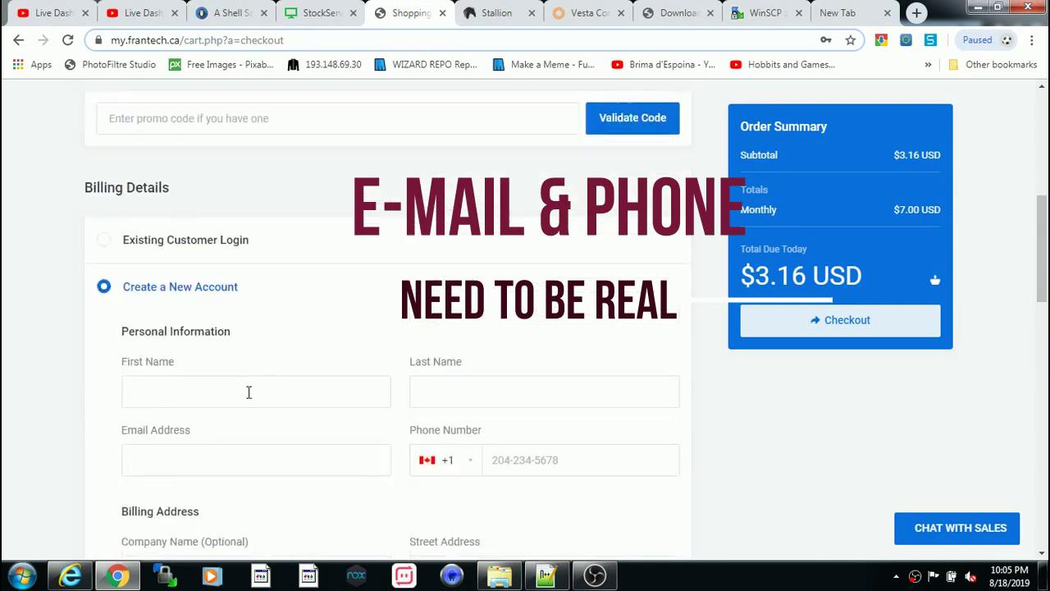
{"action": "scroll", "coordinate": [248, 391], "scroll_direction": "down", "scroll_amount": 3}
{"action": "scroll", "coordinate": [251, 399], "scroll_direction": "down", "scroll_amount": 1}
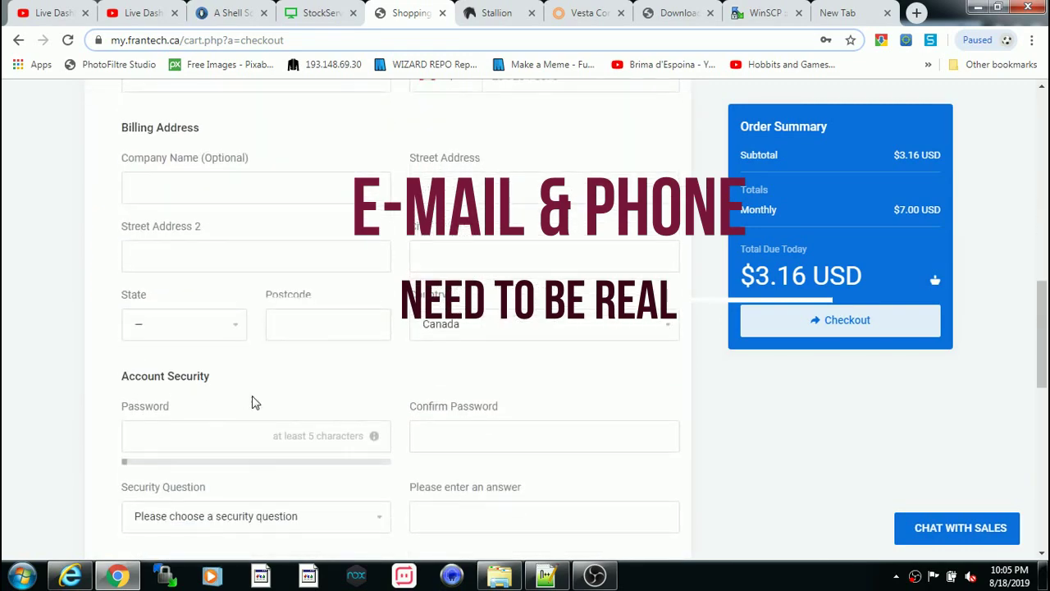
{"action": "scroll", "coordinate": [424, 443], "scroll_direction": "up", "scroll_amount": 5}
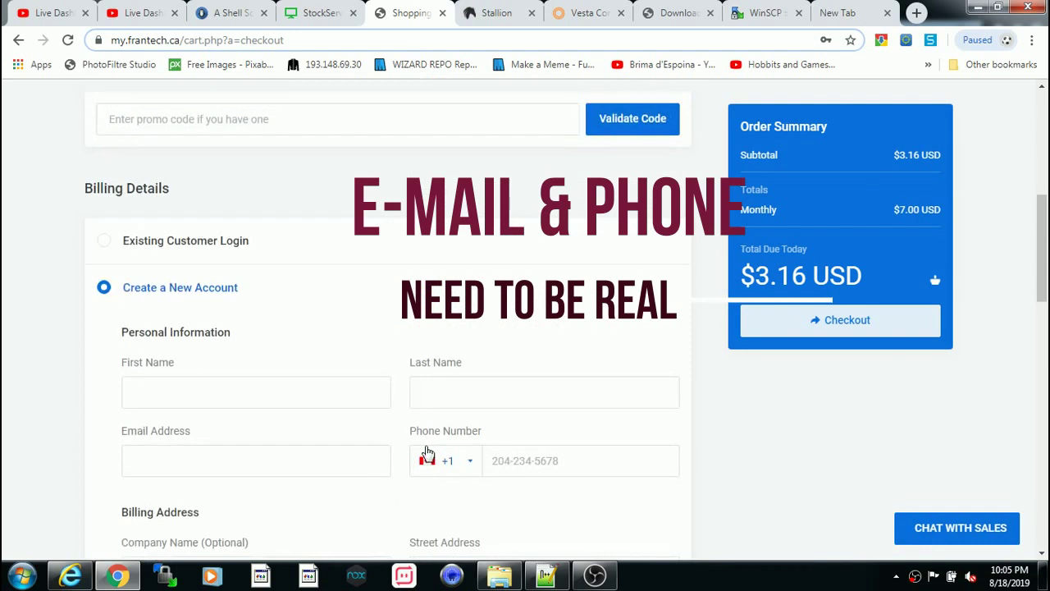
{"action": "scroll", "coordinate": [427, 452], "scroll_direction": "up", "scroll_amount": 3}
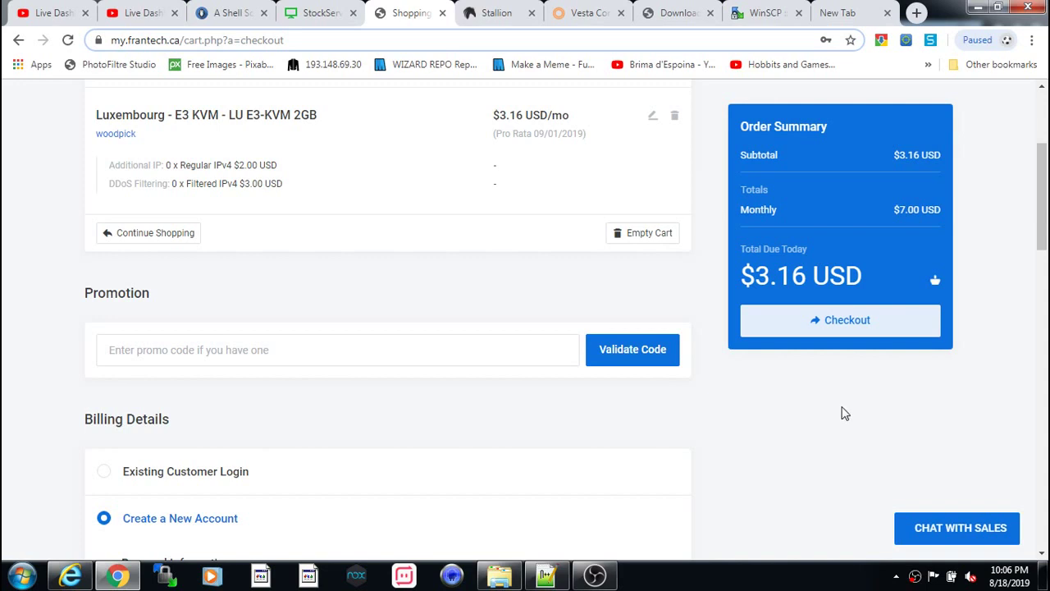
{"action": "scroll", "coordinate": [845, 412], "scroll_direction": "up", "scroll_amount": 3}
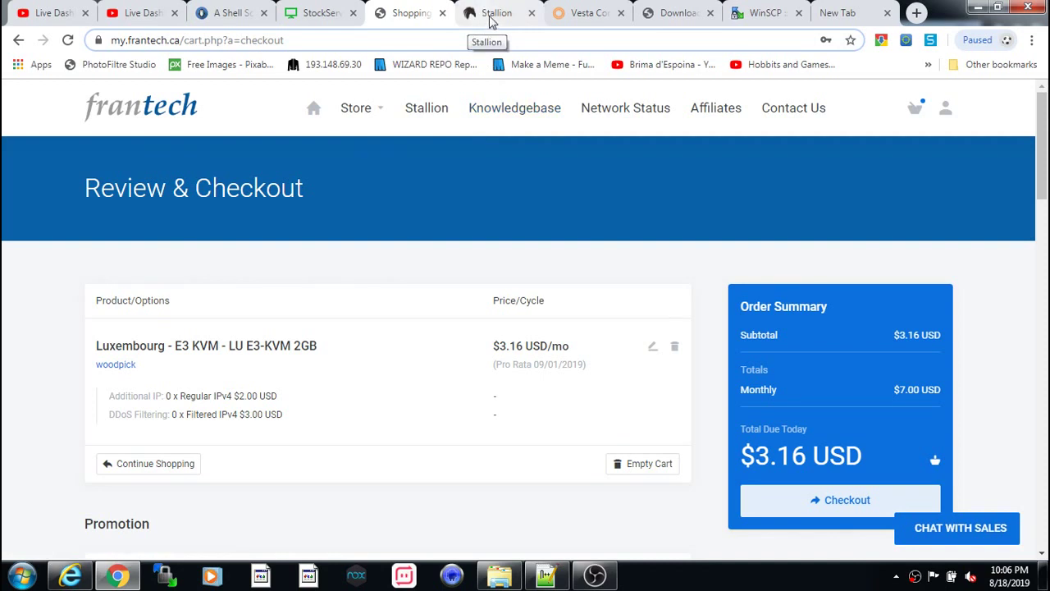
- On the Stallion dashboard, open the DEFAULTIPADDRESS server (104.244.75.120) details
{"action": "left_click", "coordinate": [491, 16]}
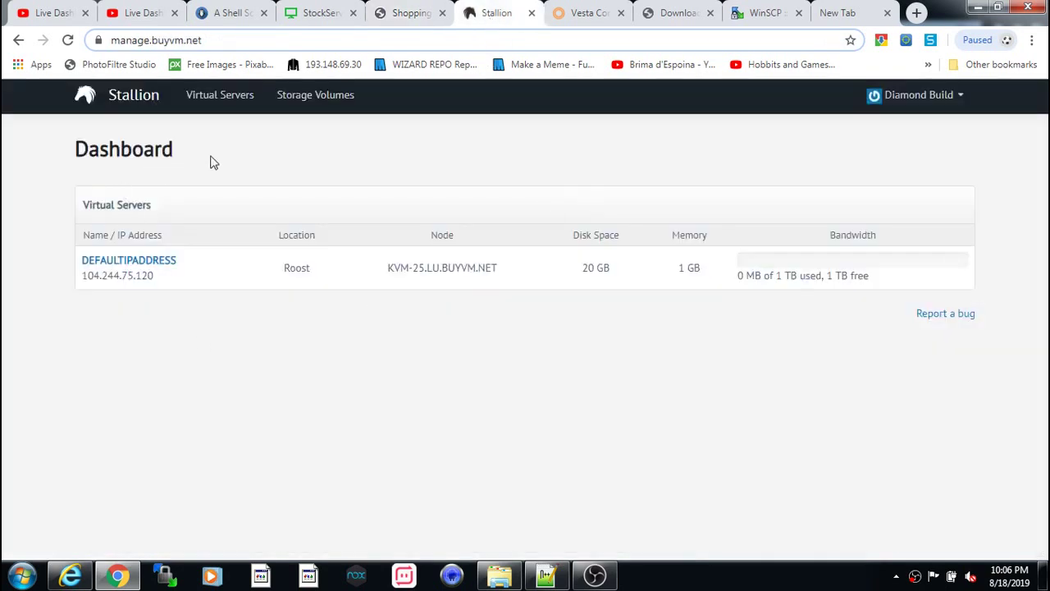
{"action": "left_click_drag", "start_coordinate": [173, 288], "coordinate": [85, 278]}
{"action": "left_click", "coordinate": [431, 146]}
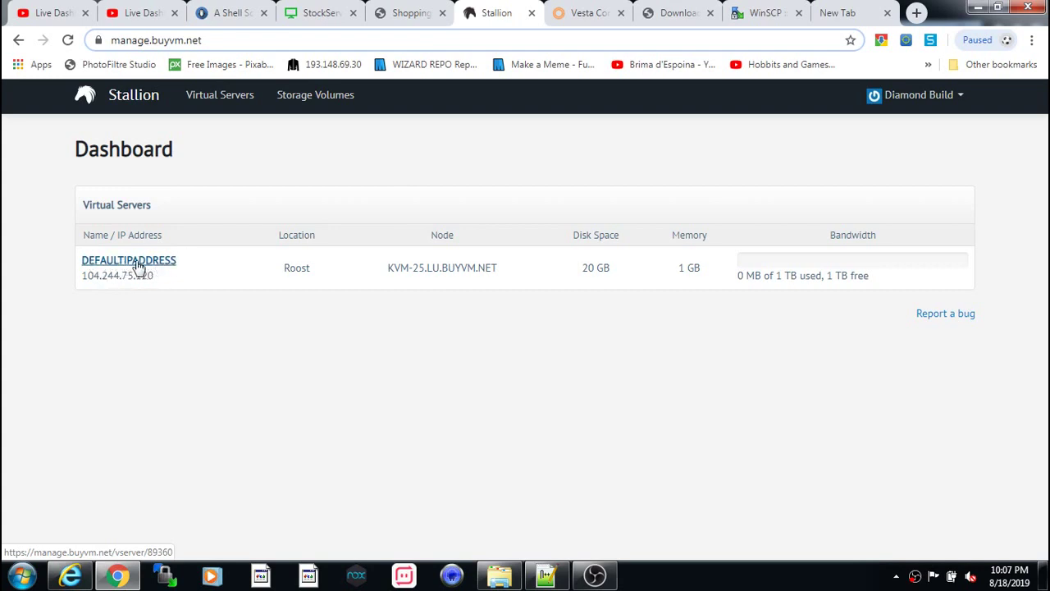
{"action": "left_click", "coordinate": [138, 266]}
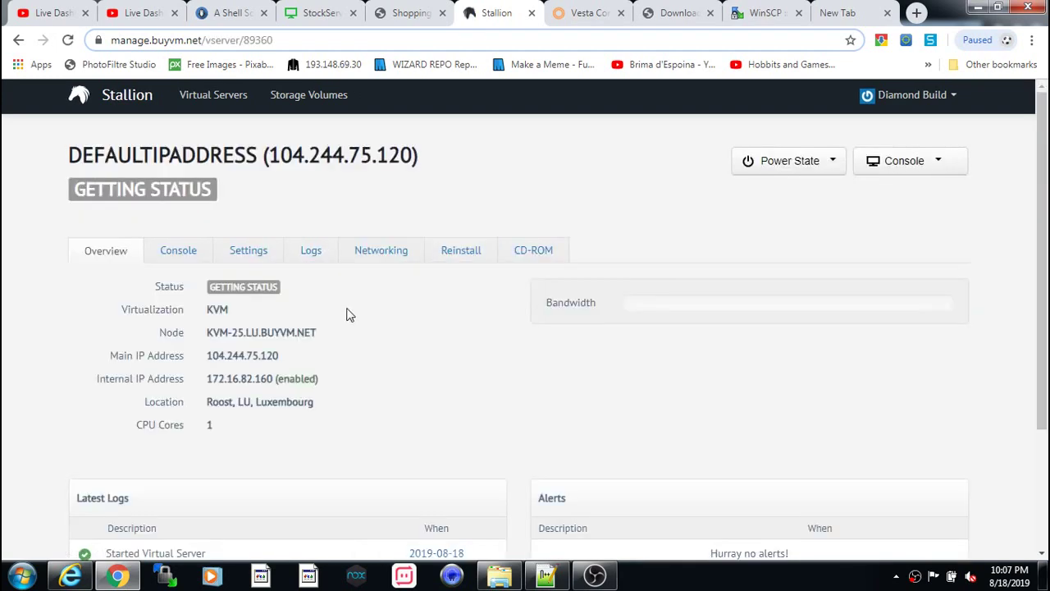
{"action": "scroll", "coordinate": [368, 326], "scroll_direction": "down", "scroll_amount": 1}
{"action": "scroll", "coordinate": [368, 326], "scroll_direction": "up", "scroll_amount": 1}
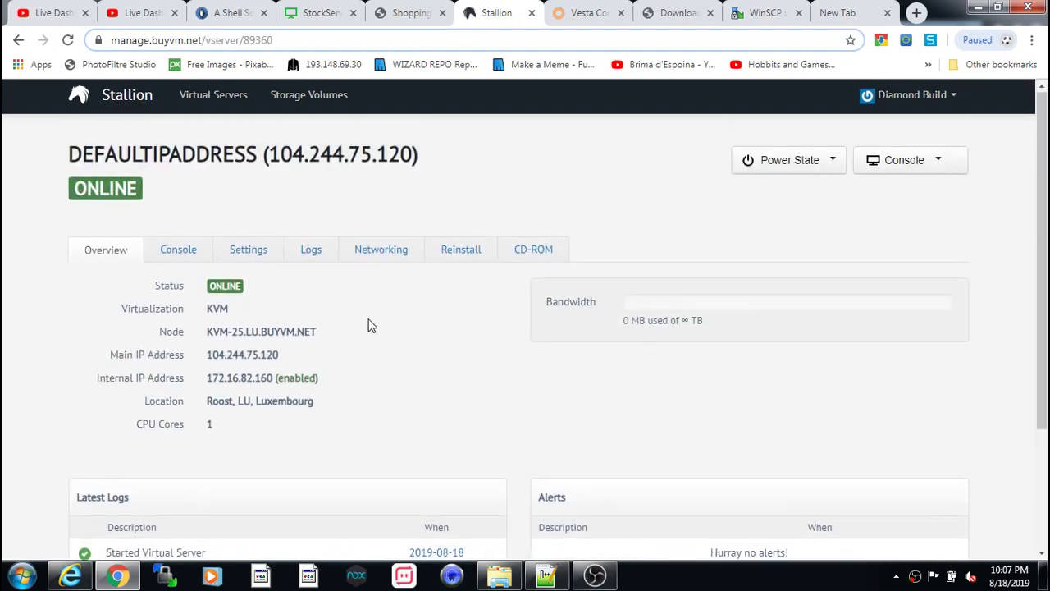
{"action": "scroll", "coordinate": [369, 325], "scroll_direction": "down", "scroll_amount": 2}
{"action": "scroll", "coordinate": [408, 410], "scroll_direction": "up", "scroll_amount": 2}
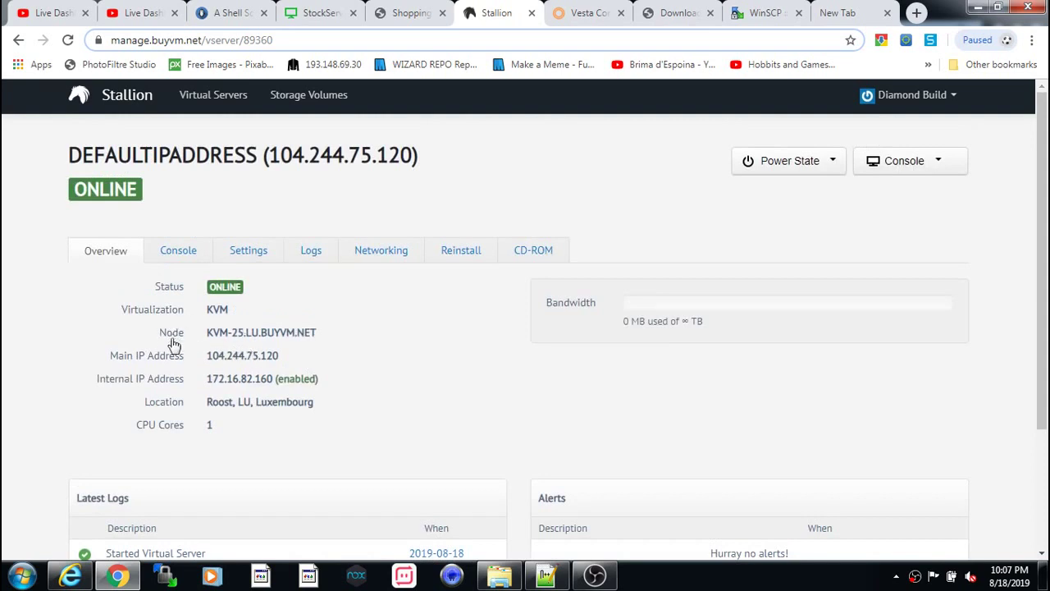
{"action": "left_click_drag", "start_coordinate": [314, 330], "coordinate": [209, 332]}
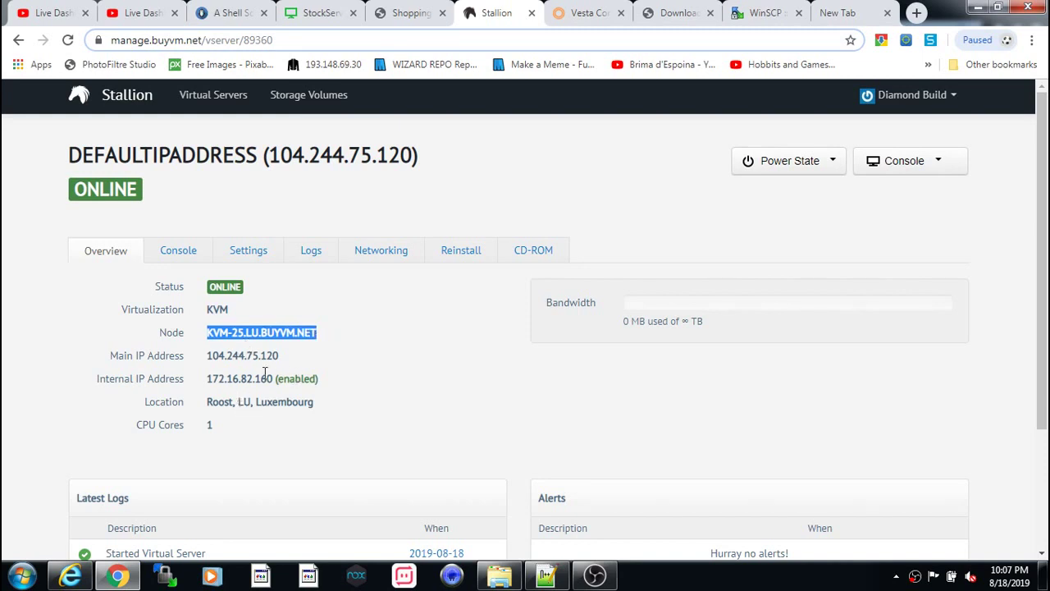
{"action": "left_click_drag", "start_coordinate": [285, 355], "coordinate": [205, 354]}
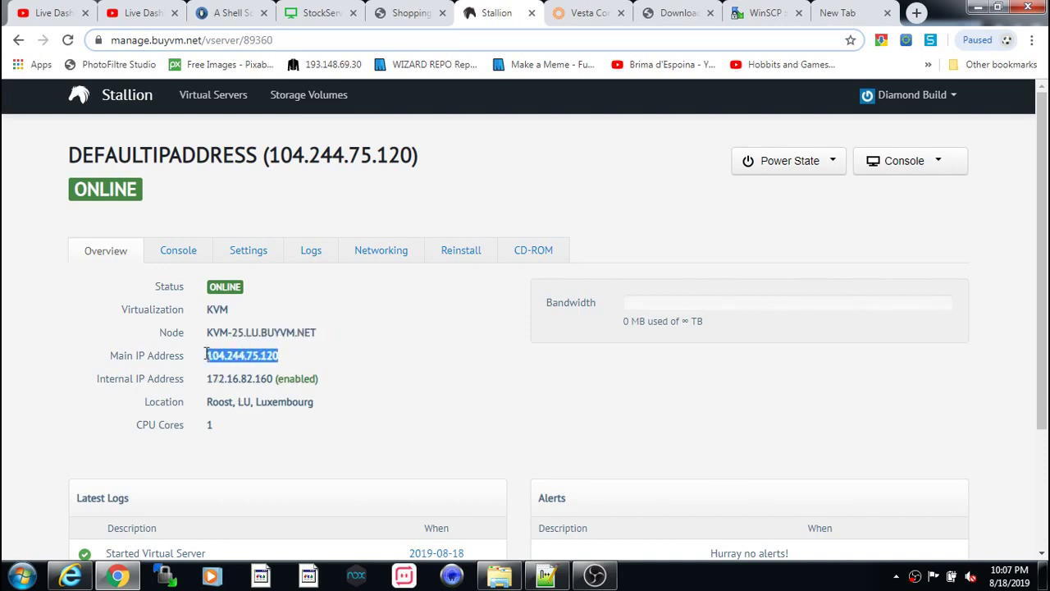
{"action": "triple_click", "coordinate": [287, 378]}
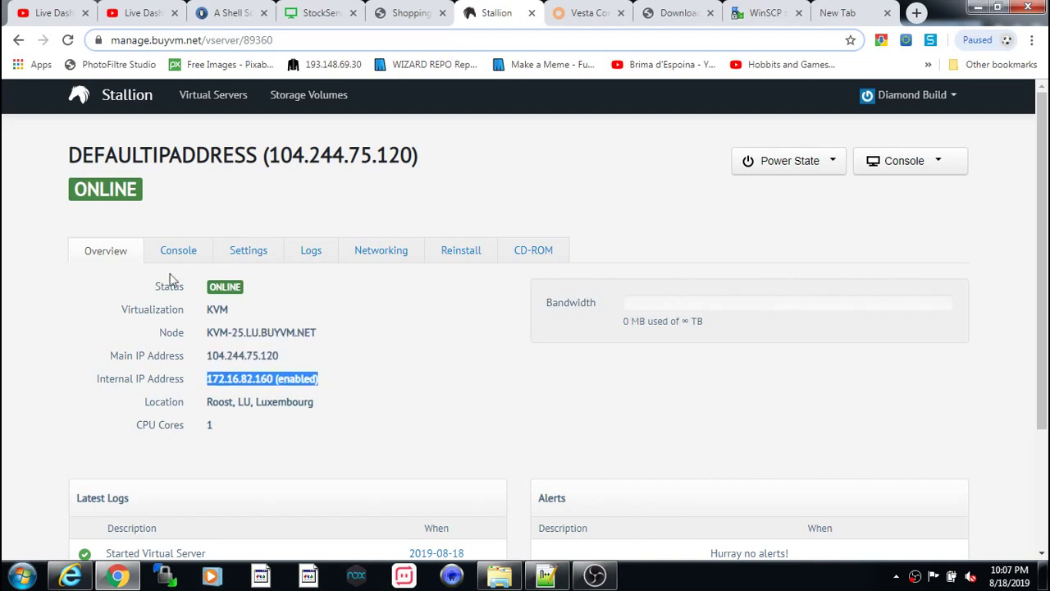
- On the OS reinstall page, list Debian/Ubuntu templates and choose Reinstall for Debian 9.0 64bit
{"action": "left_click", "coordinate": [472, 257]}
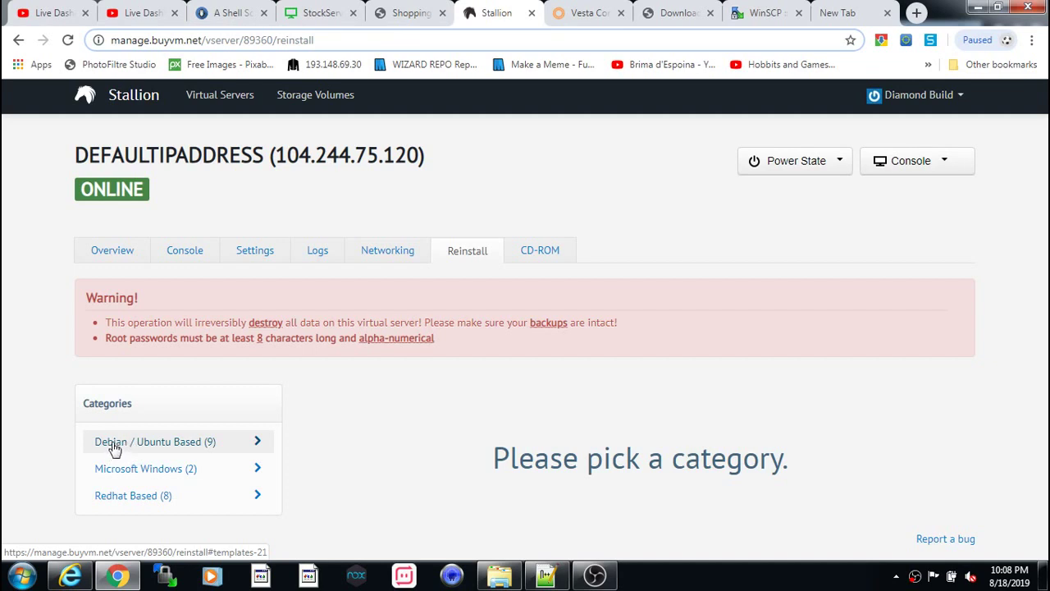
{"action": "left_click", "coordinate": [121, 451]}
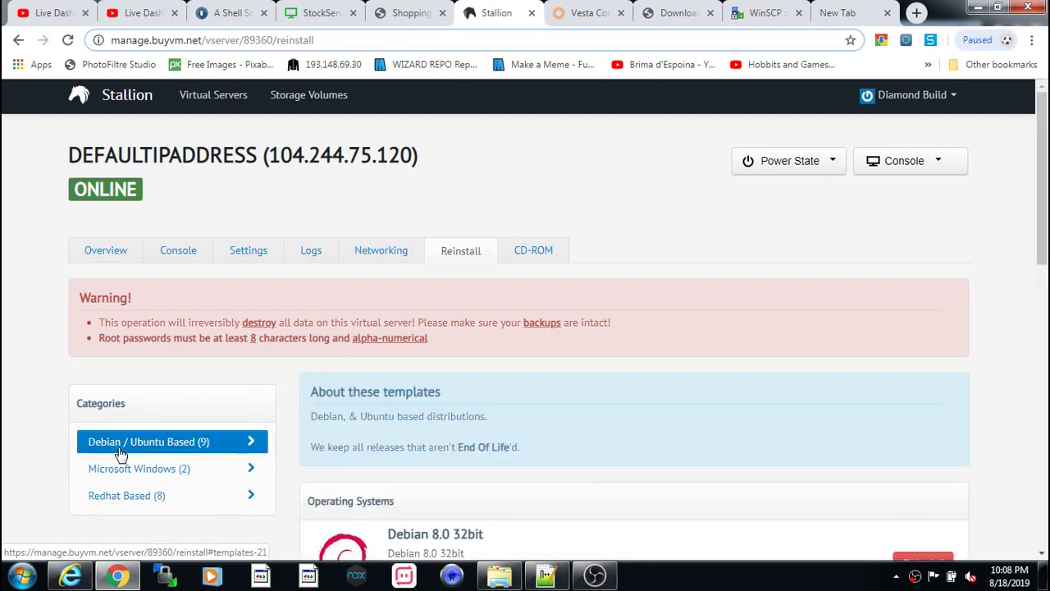
{"action": "scroll", "coordinate": [344, 466], "scroll_direction": "down", "scroll_amount": 1}
{"action": "scroll", "coordinate": [348, 467], "scroll_direction": "down", "scroll_amount": 2}
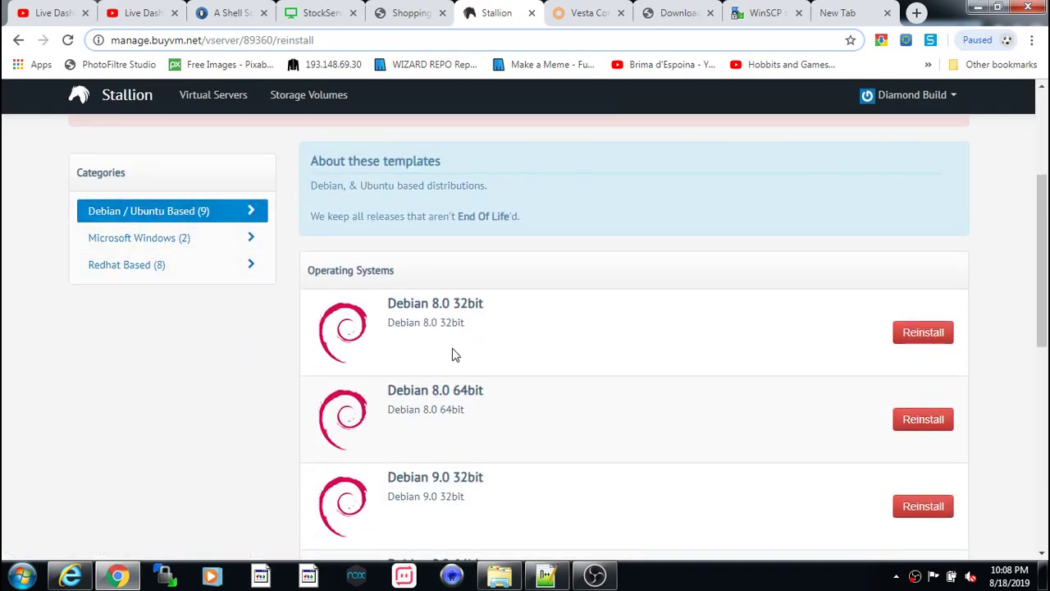
{"action": "scroll", "coordinate": [487, 424], "scroll_direction": "down", "scroll_amount": 8}
{"action": "scroll", "coordinate": [511, 464], "scroll_direction": "up", "scroll_amount": 5}
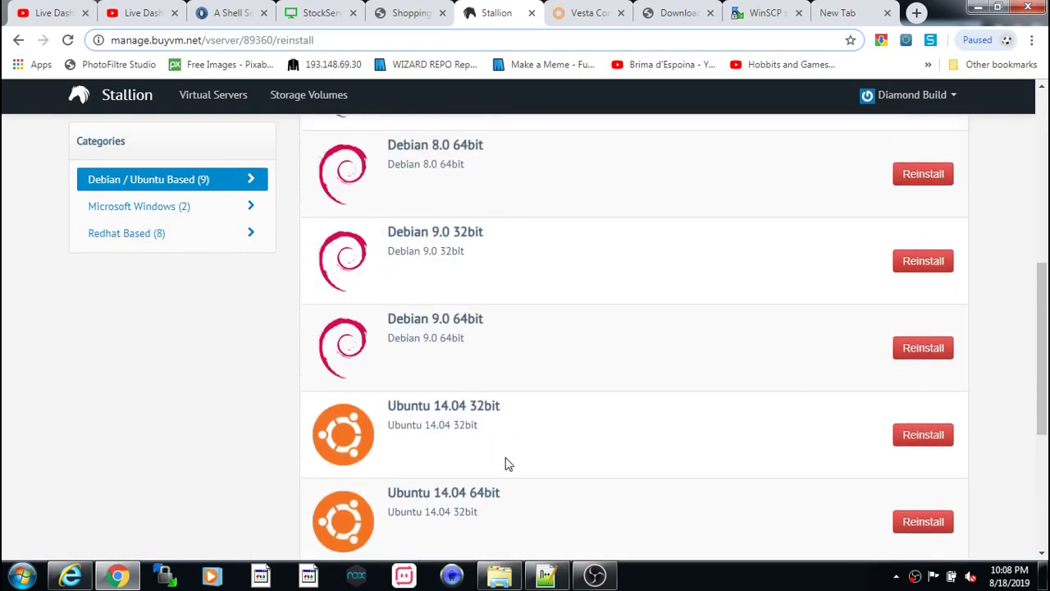
{"action": "scroll", "coordinate": [500, 451], "scroll_direction": "up", "scroll_amount": 3}
{"action": "scroll", "coordinate": [438, 438], "scroll_direction": "down", "scroll_amount": 1}
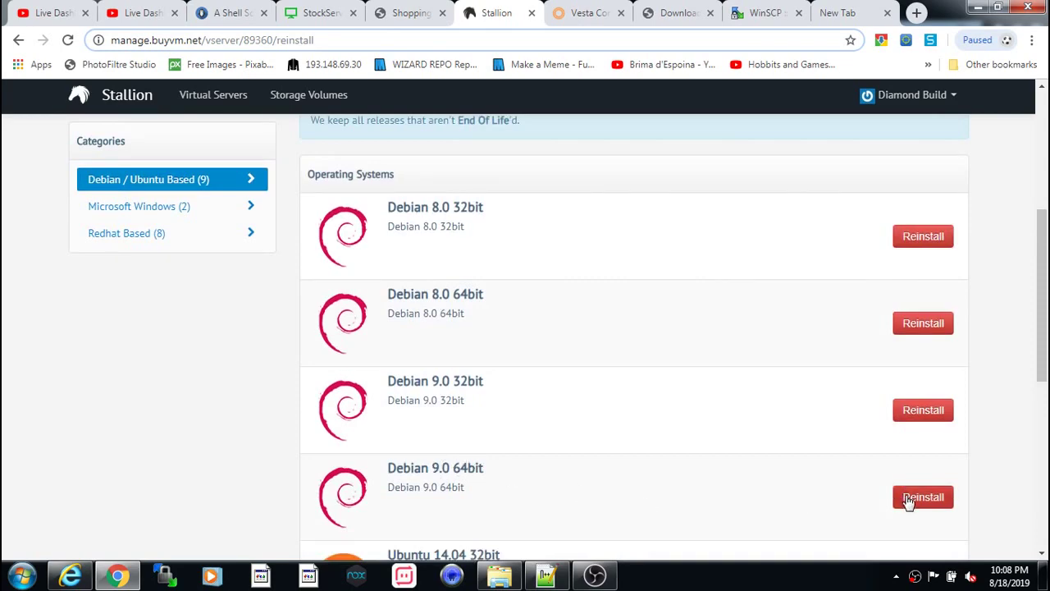
{"action": "scroll", "coordinate": [908, 502], "scroll_direction": "down", "scroll_amount": 1}
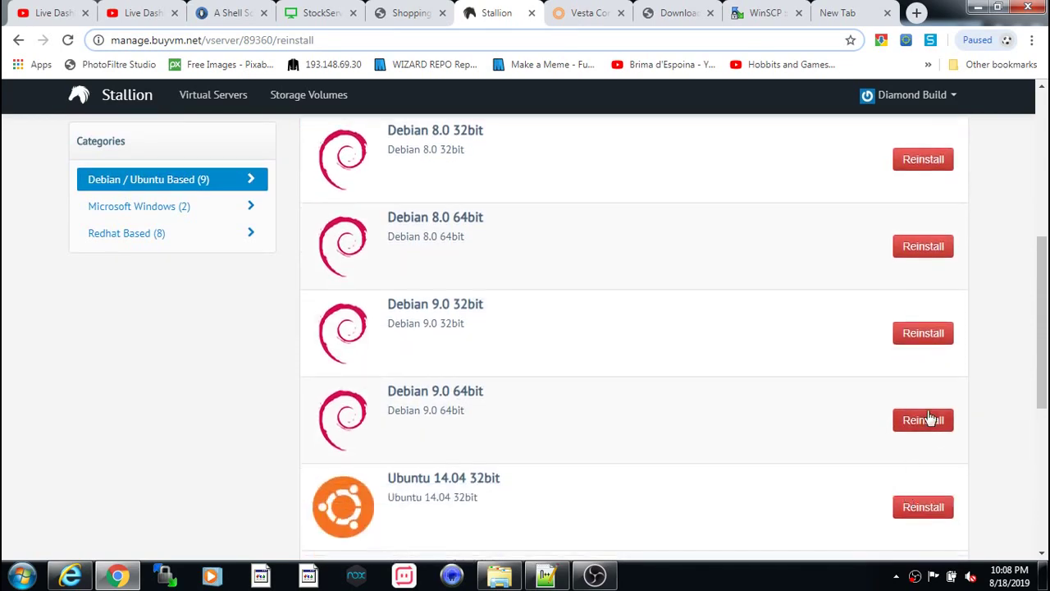
{"action": "left_click", "coordinate": [923, 420]}
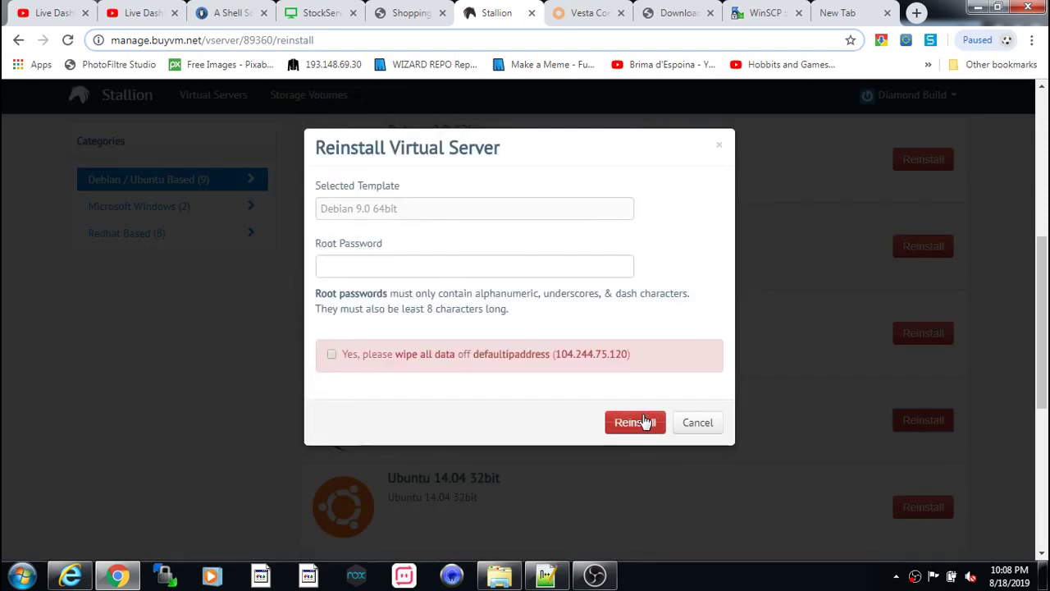
- Enter a new root password, confirm data wipe, and submit the Debian 9.0 reinstall
{"action": "left_click", "coordinate": [340, 264]}
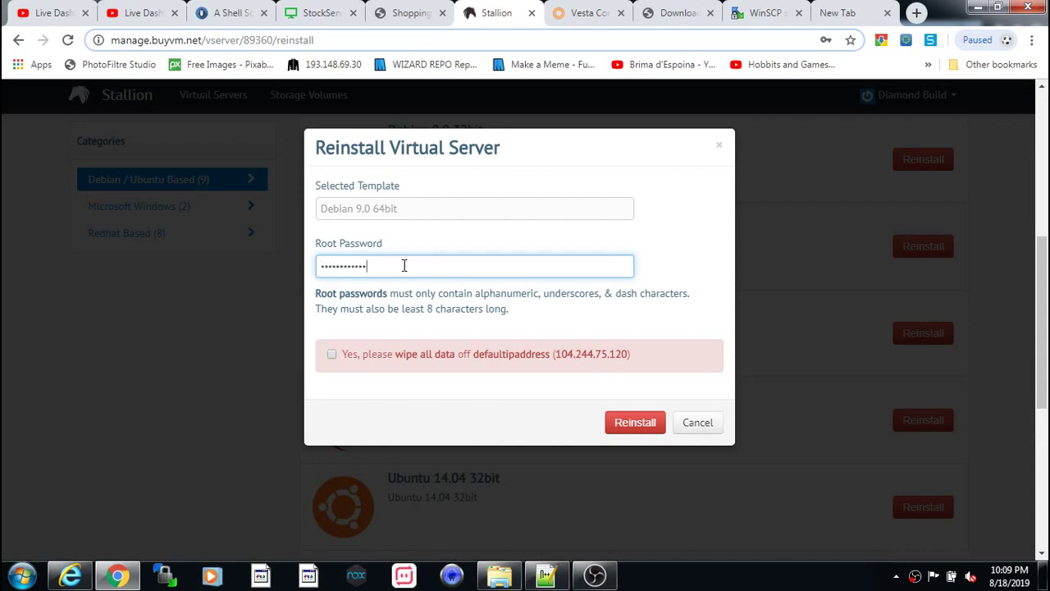
{"action": "left_click", "coordinate": [391, 361]}
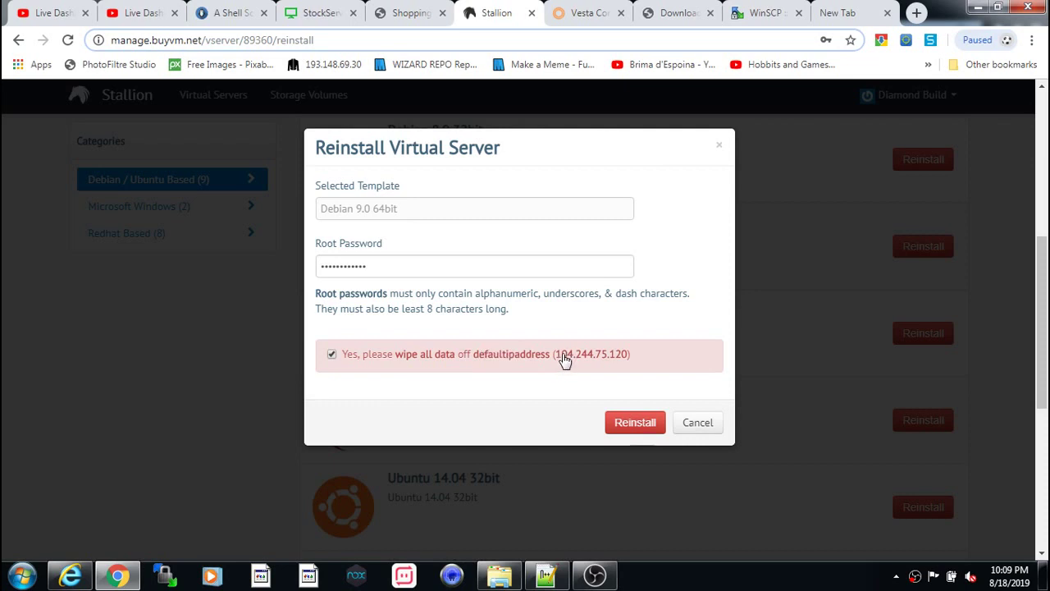
{"action": "left_click", "coordinate": [629, 426]}
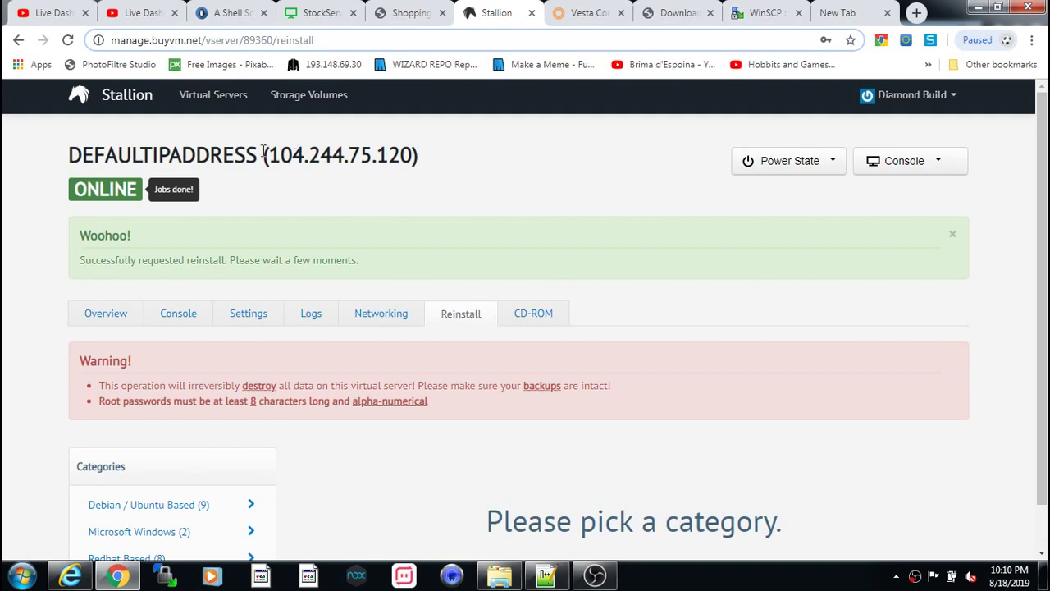
- Copy the server's IP address and minimize all windows to the desktop
{"action": "left_click_drag", "start_coordinate": [274, 158], "coordinate": [412, 159]}
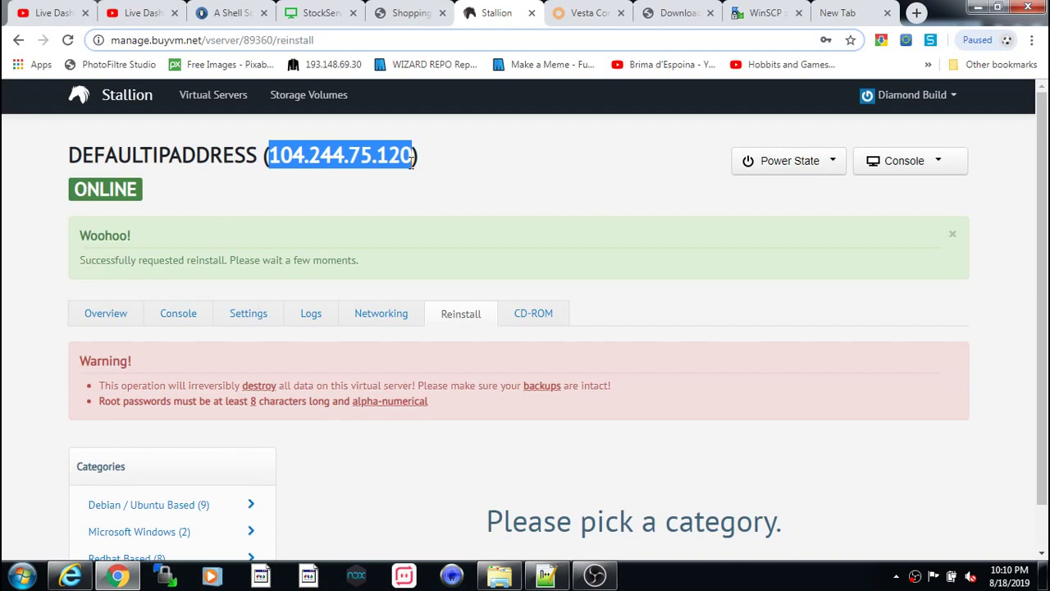
{"action": "right_click", "coordinate": [401, 160]}
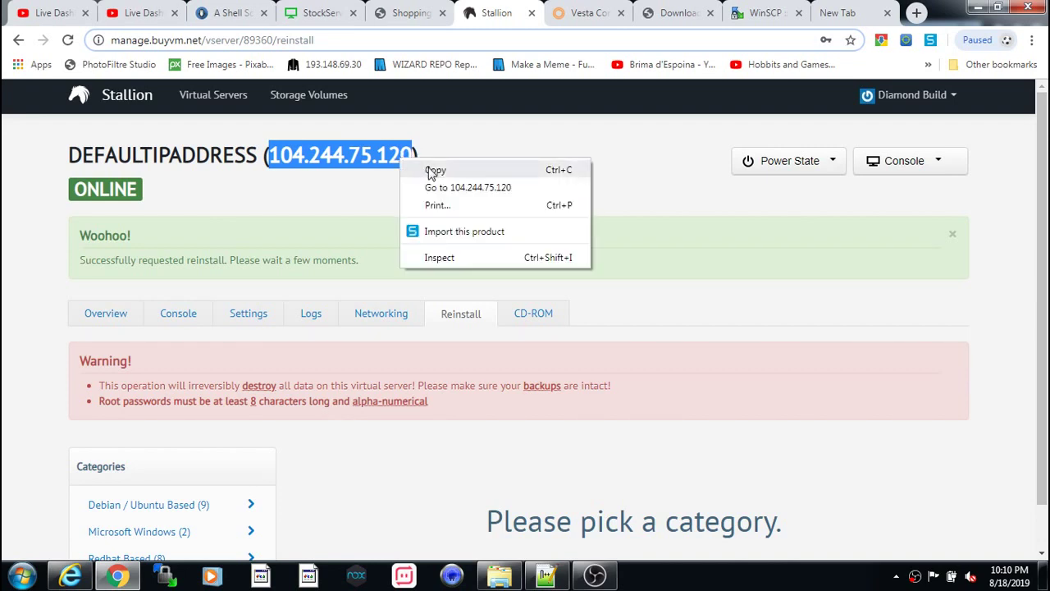
{"action": "left_click", "coordinate": [432, 172]}
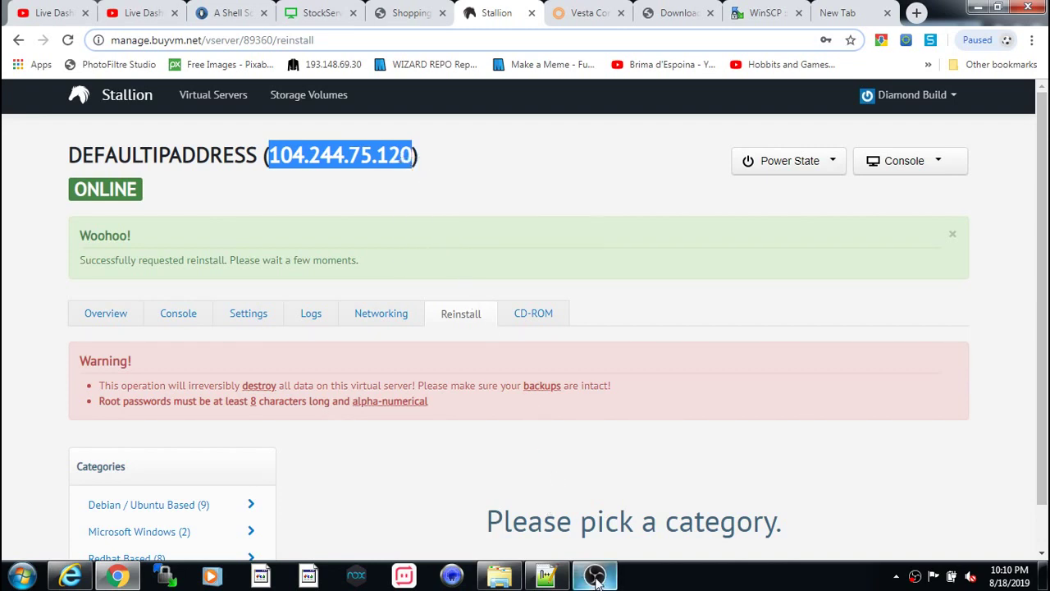
{"action": "right_click", "coordinate": [659, 576]}
{"action": "left_click", "coordinate": [674, 497]}
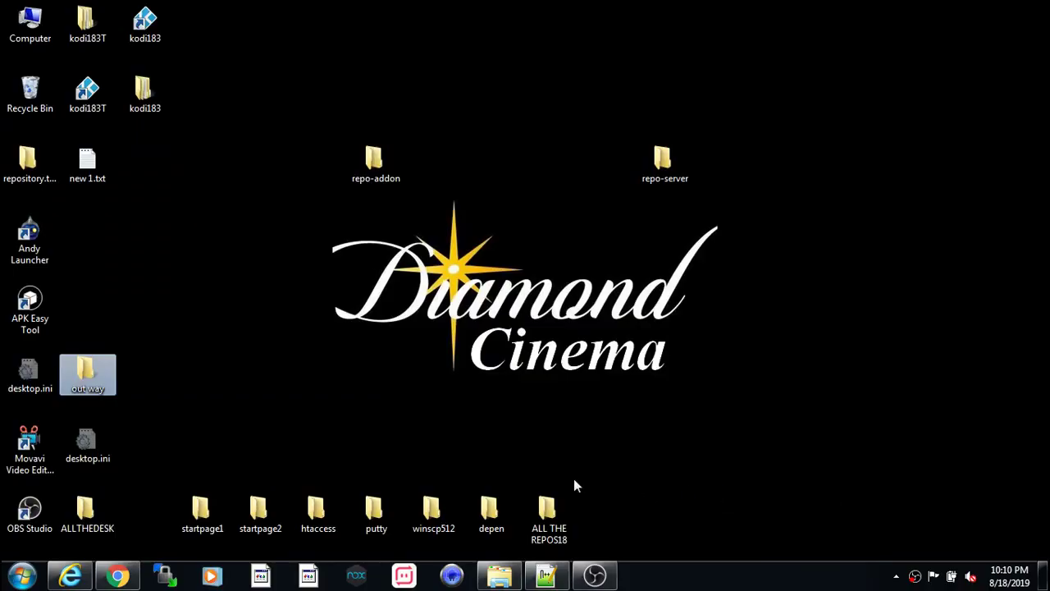
- Open the putty desktop folder and launch PUTTY.EXE
{"action": "left_click", "coordinate": [384, 509]}
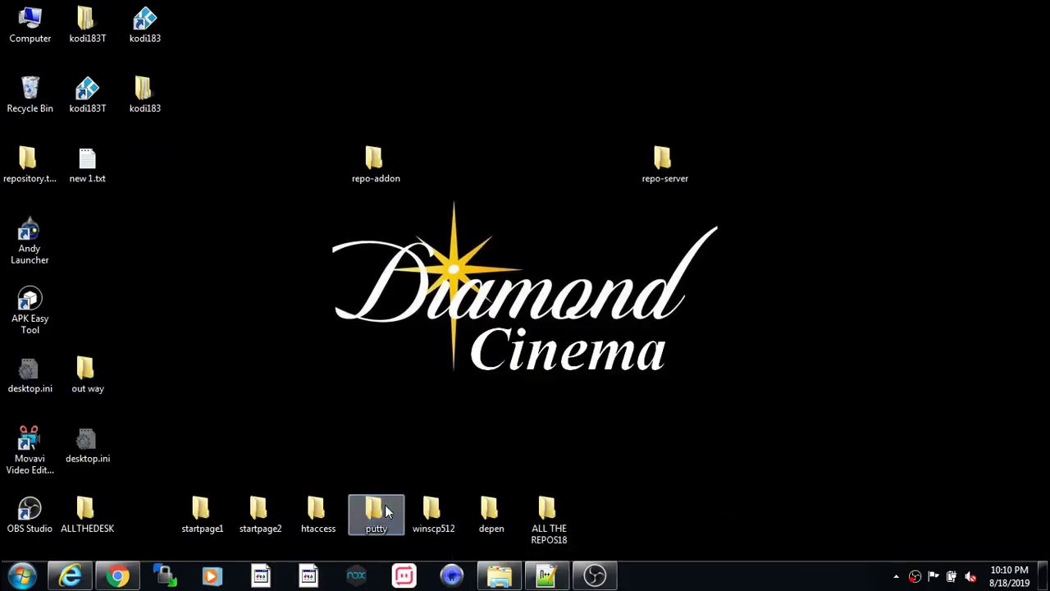
{"action": "double_click", "coordinate": [385, 509]}
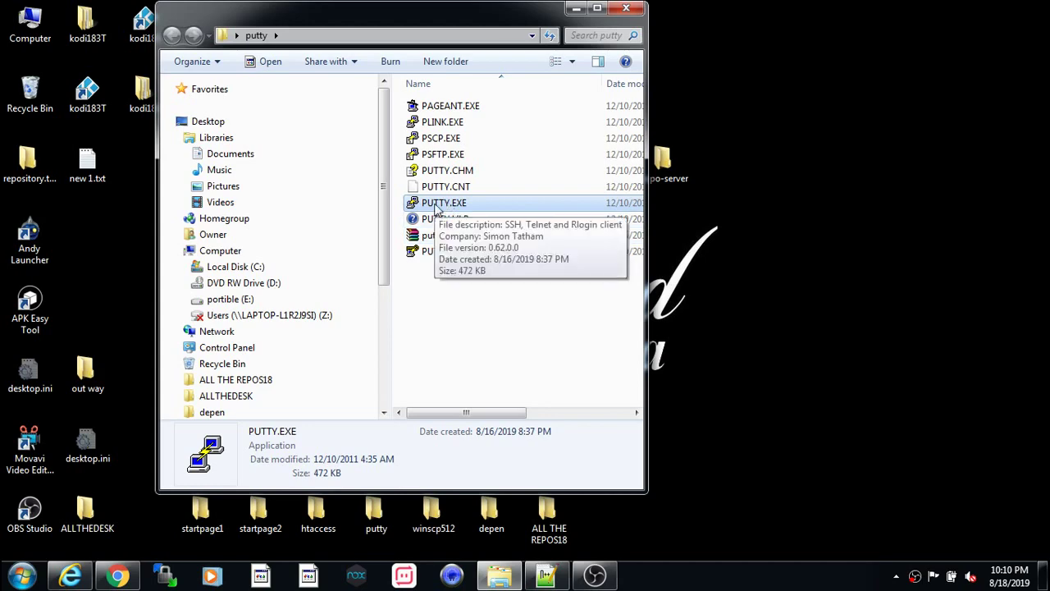
{"action": "double_click", "coordinate": [437, 205]}
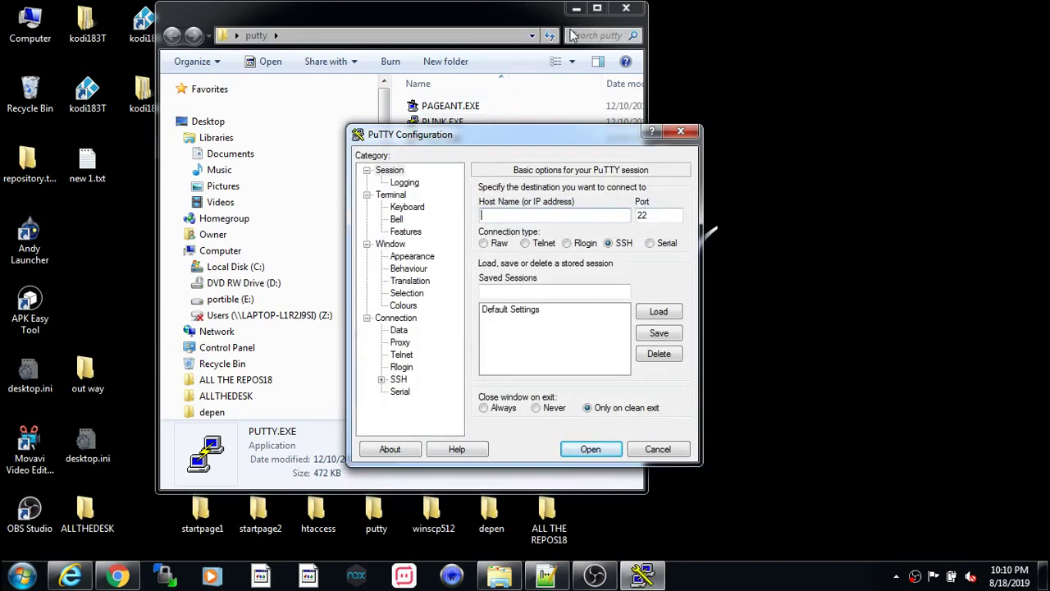
- Close the putty folder, reposition PuTTY Configuration, and review the Window Appearance settings
{"action": "left_click", "coordinate": [615, 10]}
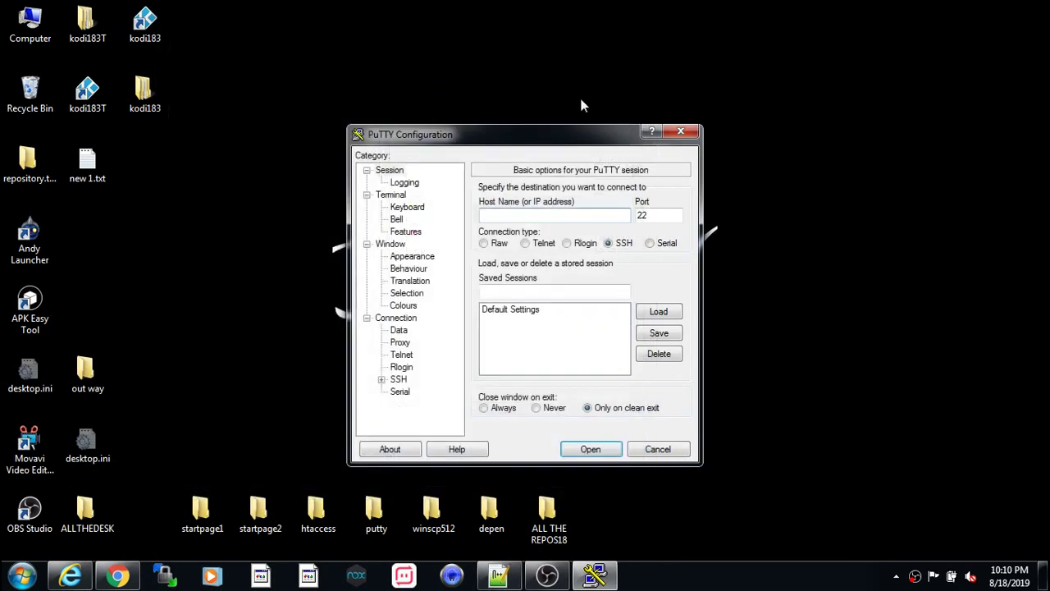
{"action": "left_click_drag", "start_coordinate": [570, 134], "coordinate": [495, 51]}
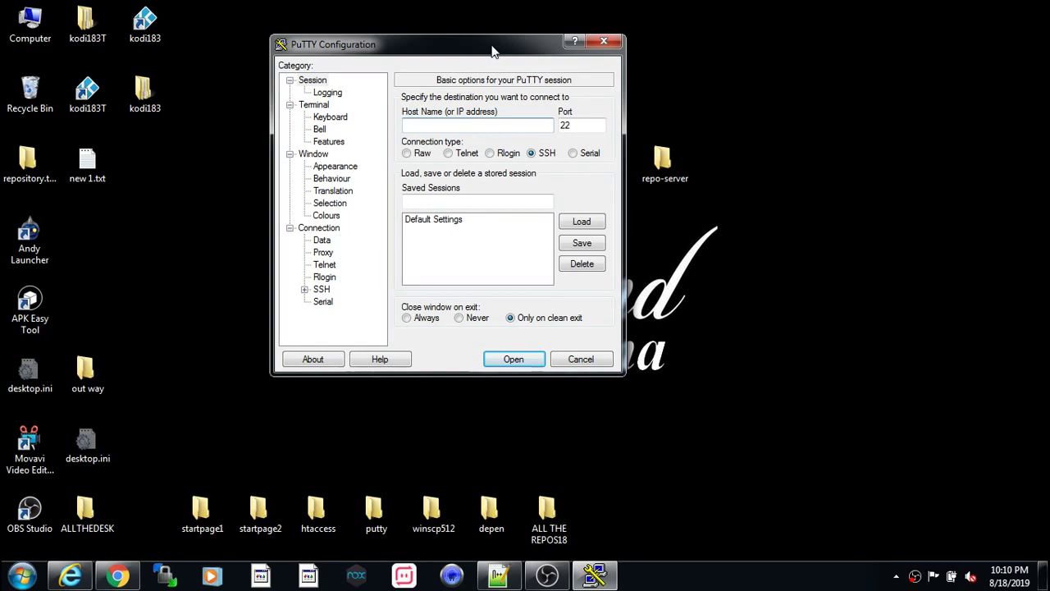
{"action": "left_click", "coordinate": [320, 156]}
{"action": "left_click", "coordinate": [330, 167]}
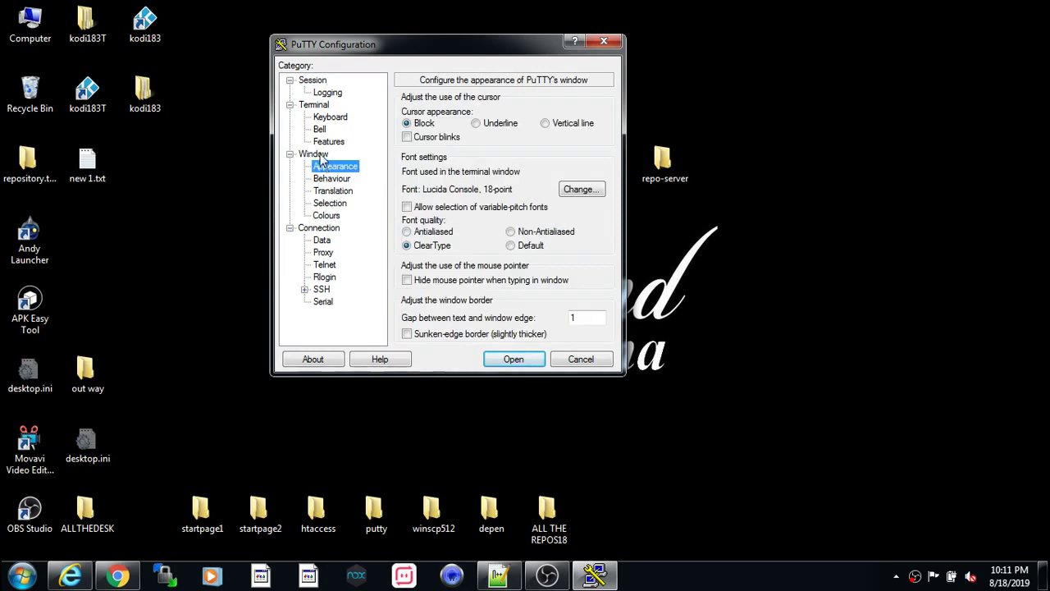
{"action": "left_click", "coordinate": [319, 155]}
{"action": "left_click", "coordinate": [331, 167]}
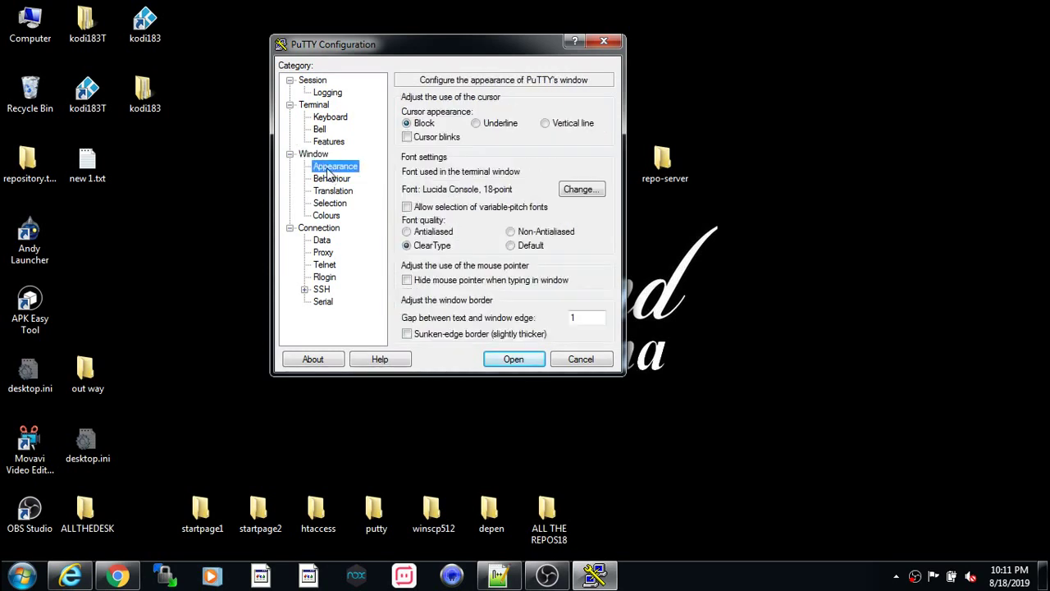
{"action": "left_click", "coordinate": [320, 80]}
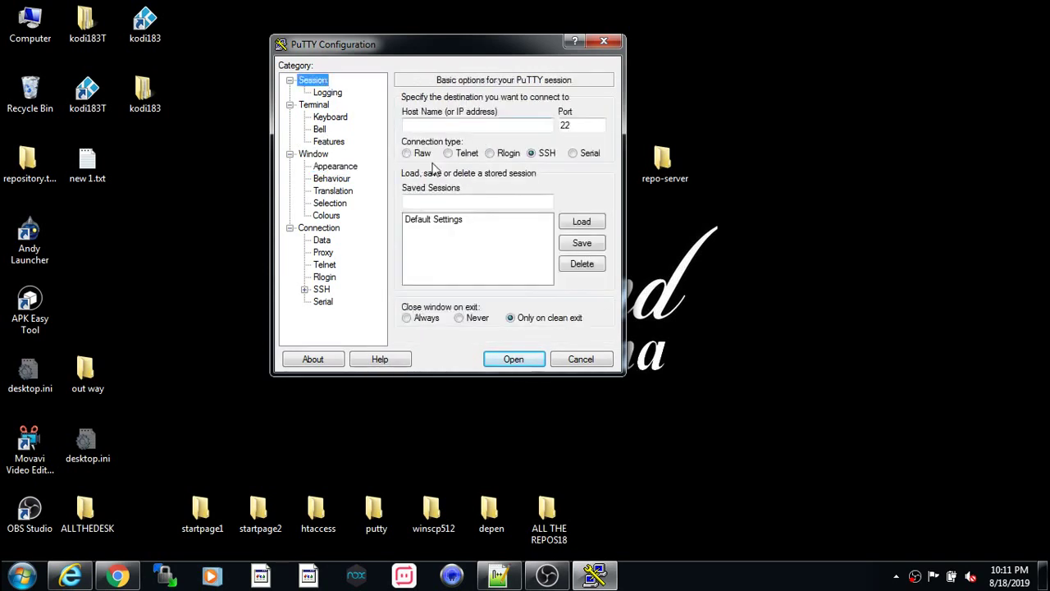
{"action": "double_click", "coordinate": [570, 123]}
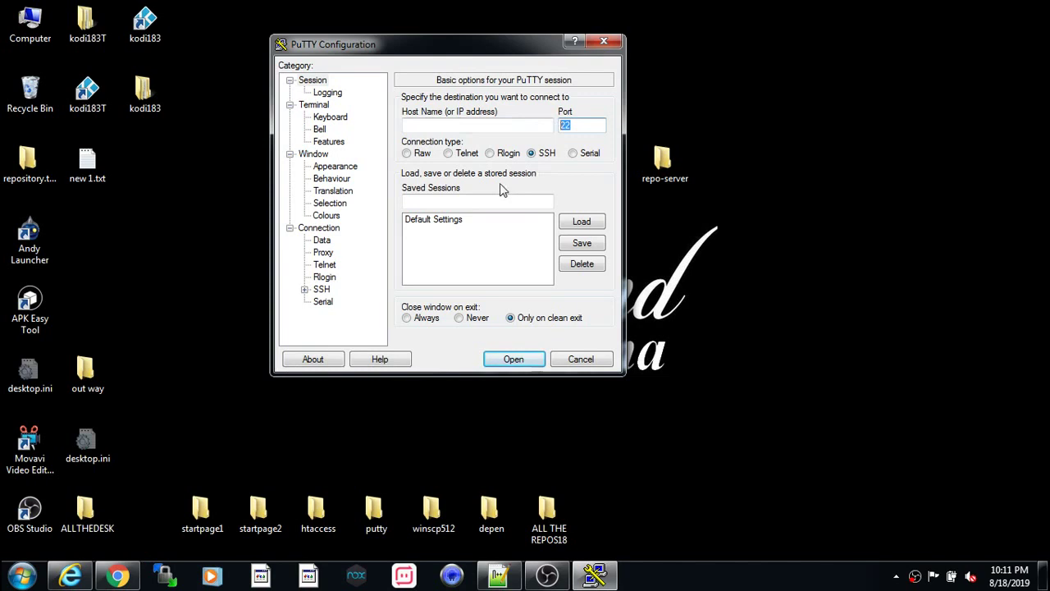
- Paste 104.244.75.120 as Host Name, attempt the SSH connection, and close the refused session
{"action": "right_click", "coordinate": [438, 205]}
{"action": "left_click", "coordinate": [441, 122]}
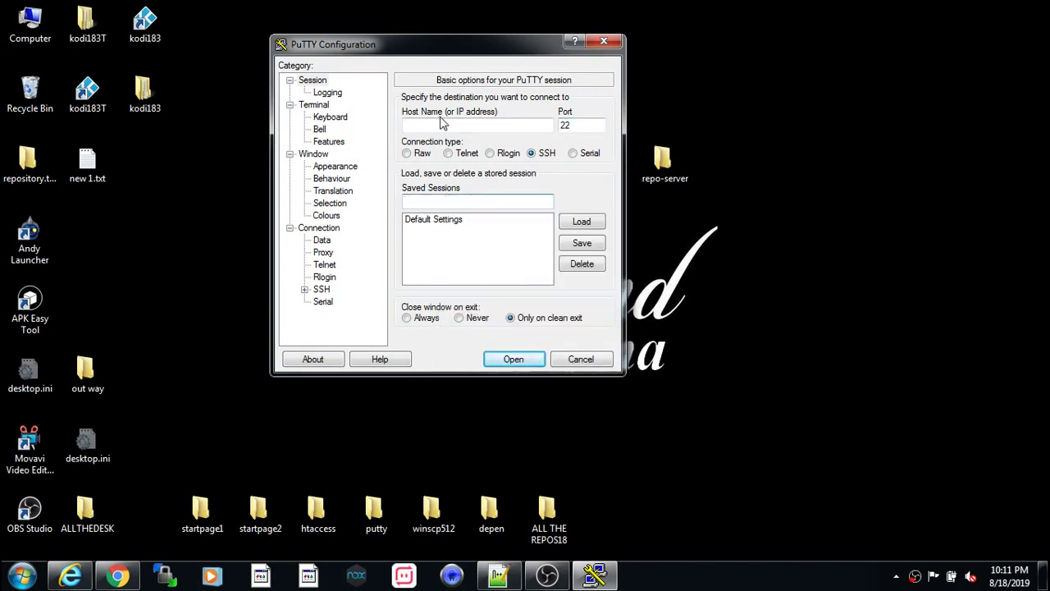
{"action": "right_click", "coordinate": [441, 122]}
{"action": "left_click", "coordinate": [495, 189]}
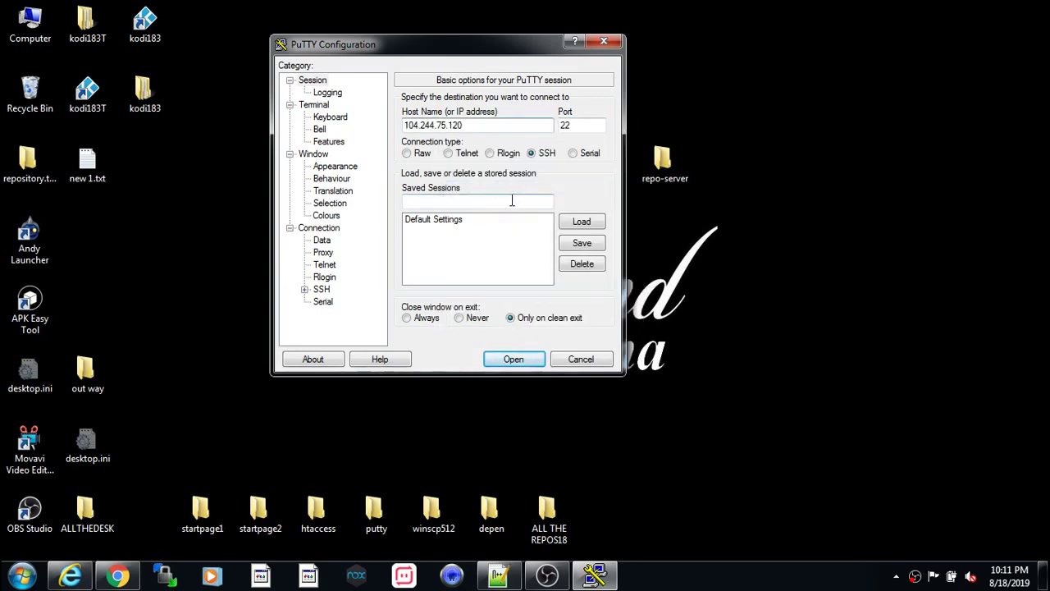
{"action": "left_click", "coordinate": [502, 361]}
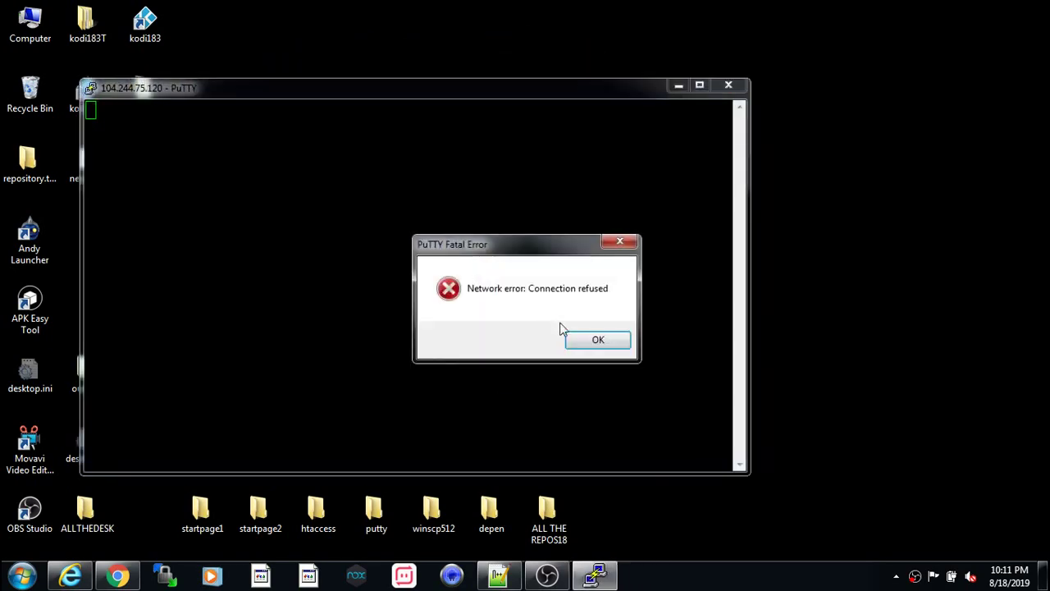
{"action": "left_click", "coordinate": [597, 341]}
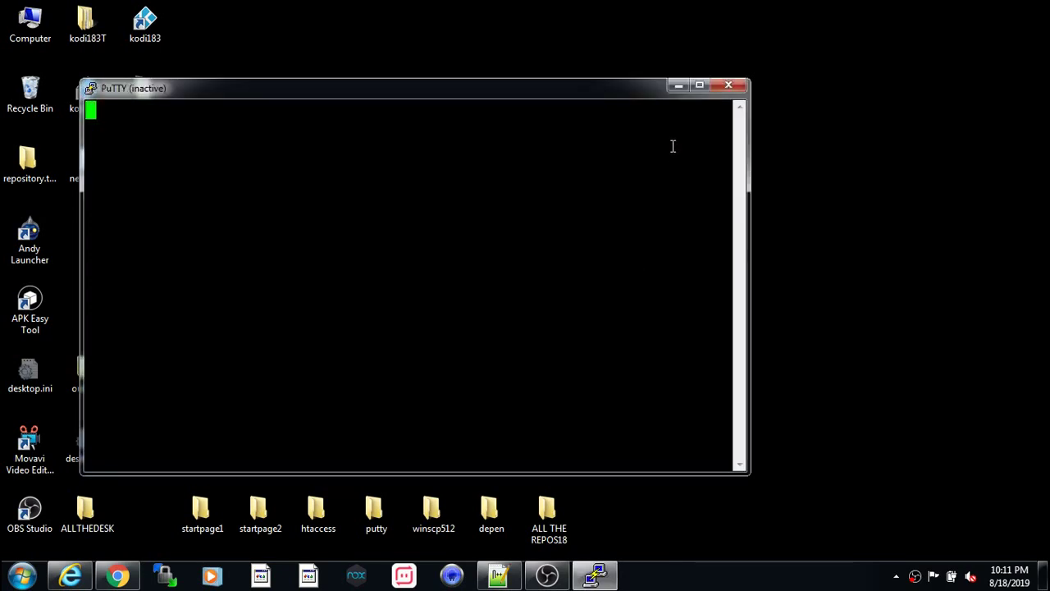
{"action": "left_click", "coordinate": [727, 85]}
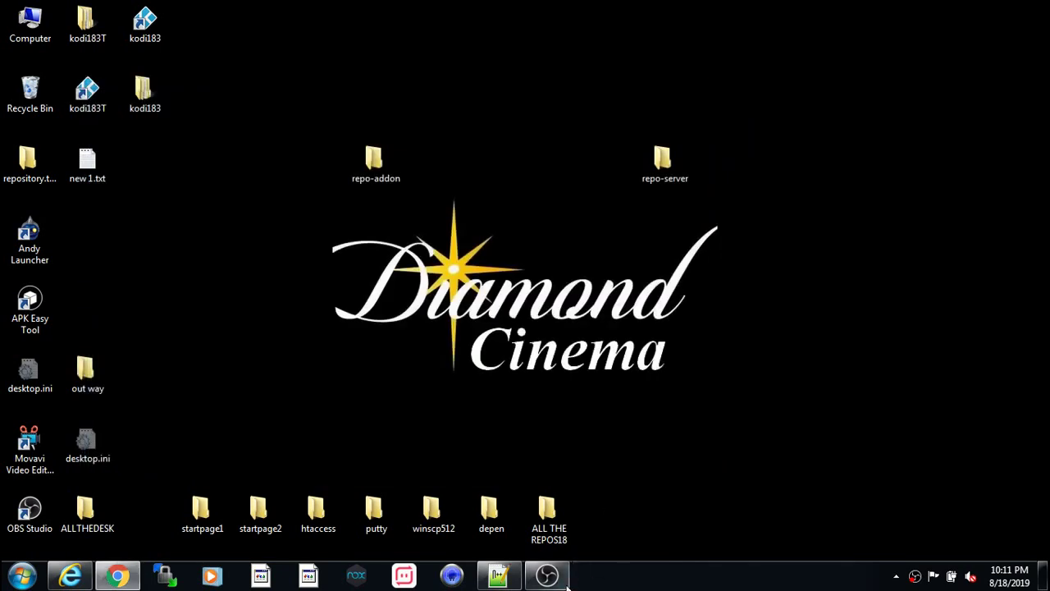
{"action": "double_click", "coordinate": [380, 525]}
- Start a new PuTTY SSH session to 104.244.75.120 and accept the server's changed host key
{"action": "double_click", "coordinate": [459, 204]}
{"action": "right_click", "coordinate": [504, 214]}
{"action": "left_click", "coordinate": [534, 286]}
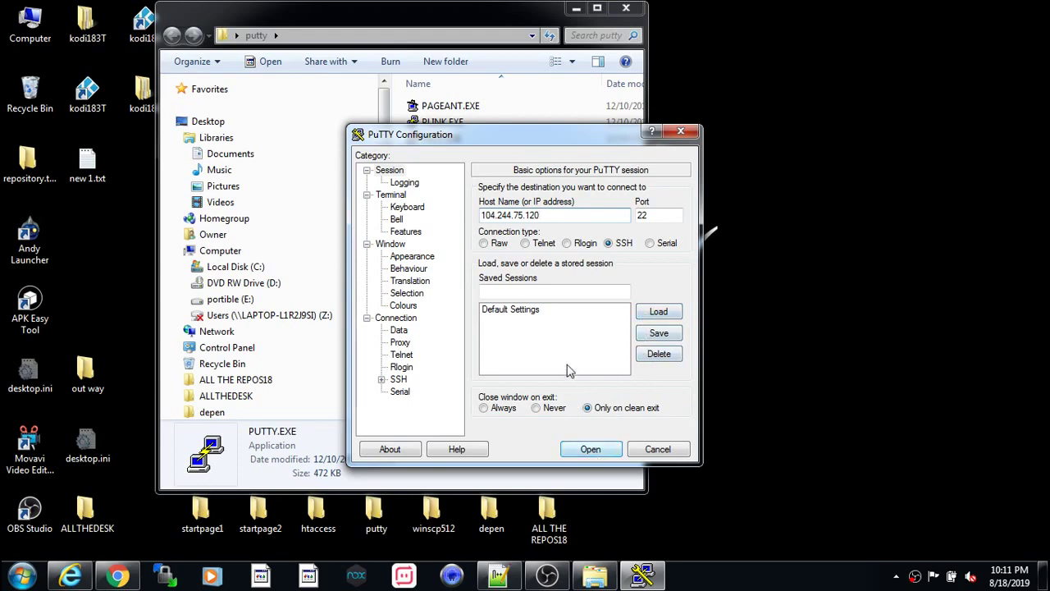
{"action": "left_click", "coordinate": [532, 318]}
{"action": "left_click", "coordinate": [590, 449]}
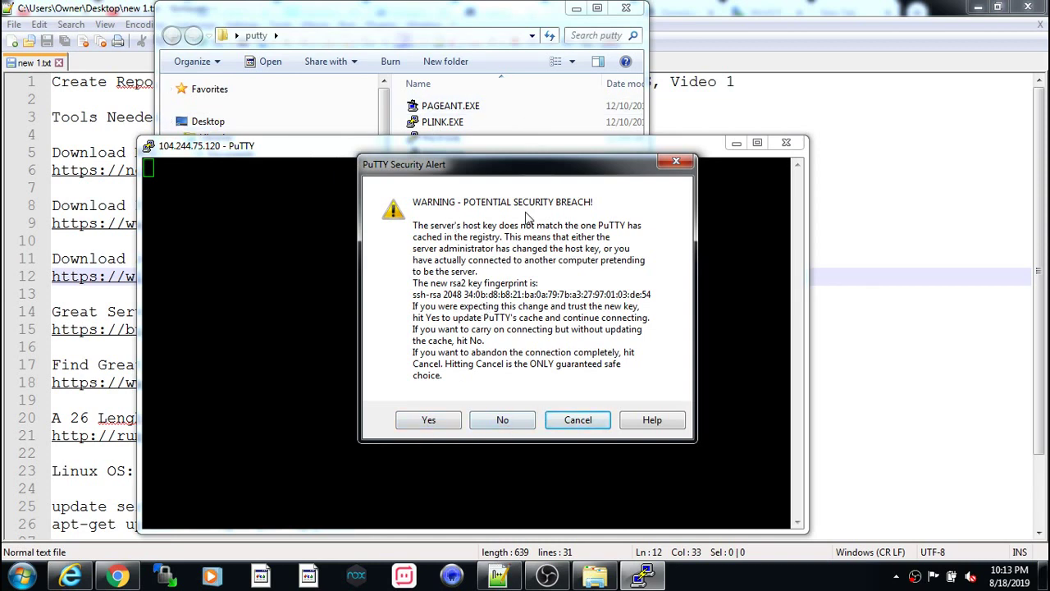
{"action": "left_click", "coordinate": [431, 419]}
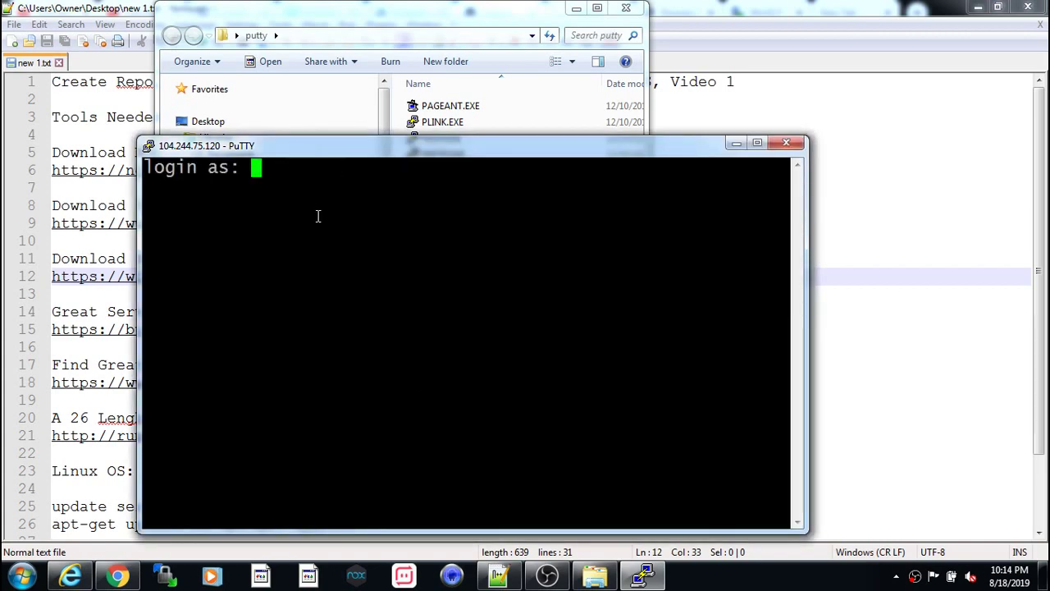
- Log in as root with the account password in a maximized PuTTY window
{"action": "type", "text": "root"}
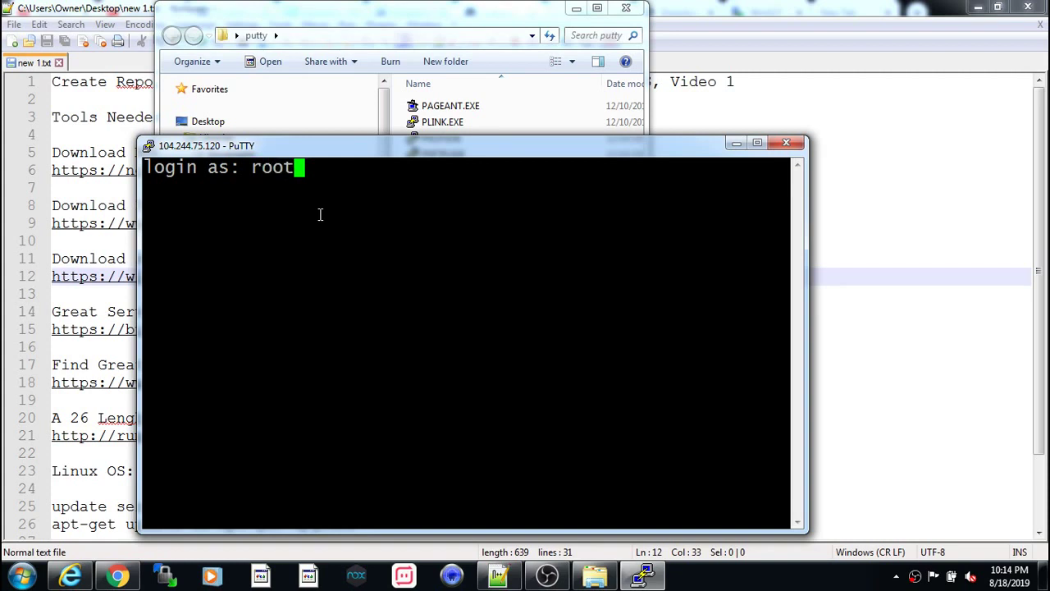
{"action": "left_click", "coordinate": [759, 141]}
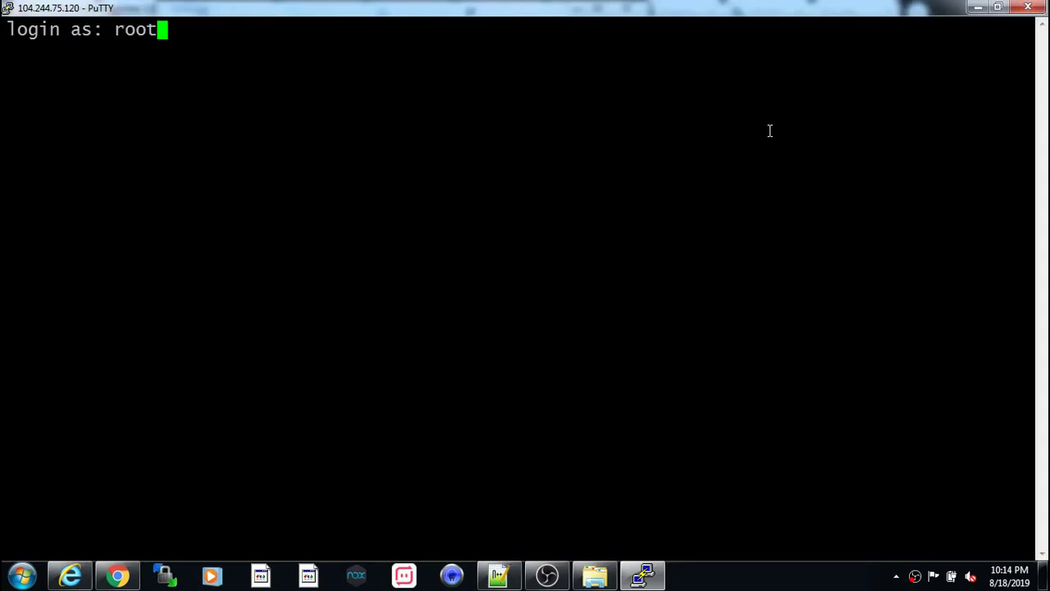
{"action": "key", "text": "Return"}
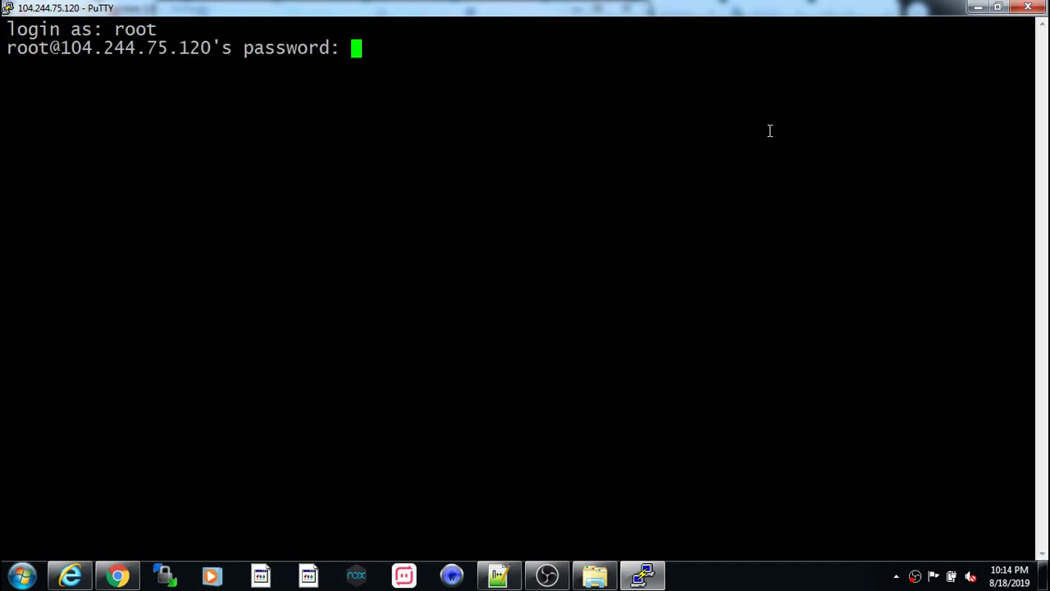
{"action": "key", "text": "Return"}
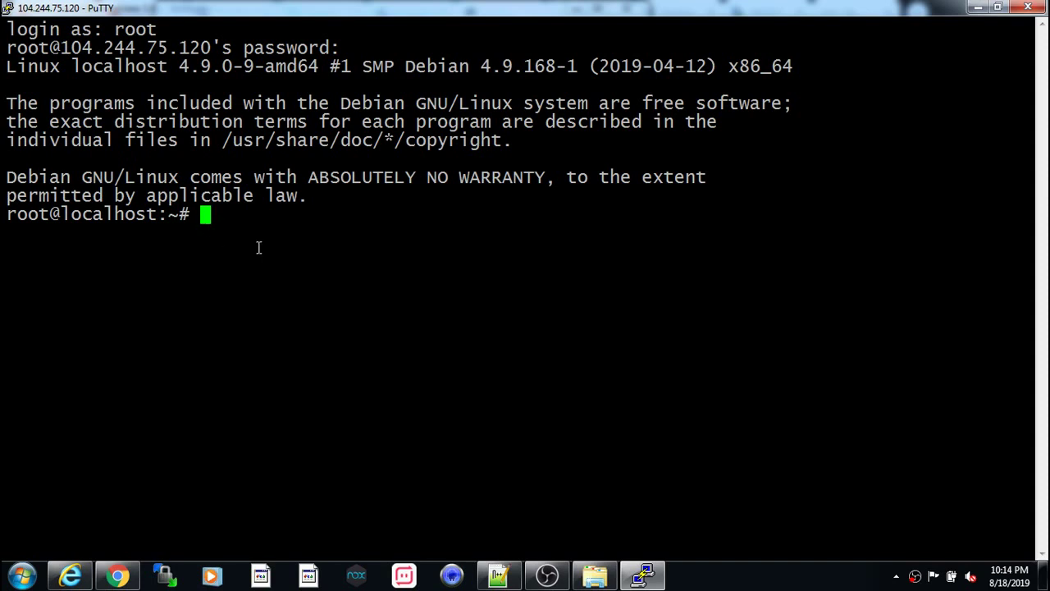
{"action": "left_click", "coordinate": [498, 579]}
- Select and copy the 'apt-get update && apt-get upgrade' command on line 26 of the notes
{"action": "scroll", "coordinate": [358, 343], "scroll_direction": "down", "scroll_amount": 2}
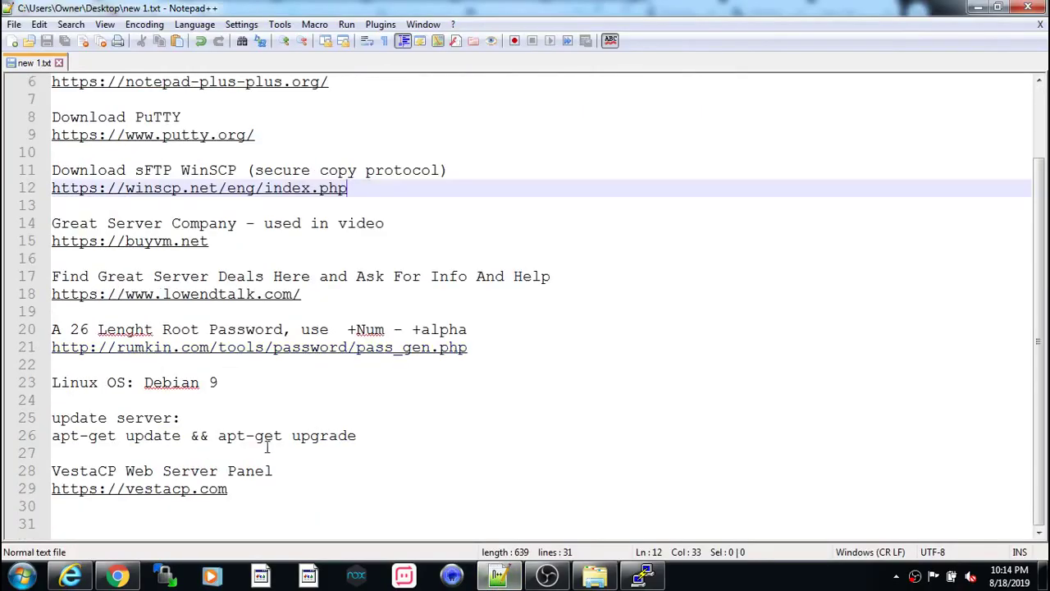
{"action": "left_click_drag", "start_coordinate": [372, 435], "coordinate": [52, 437]}
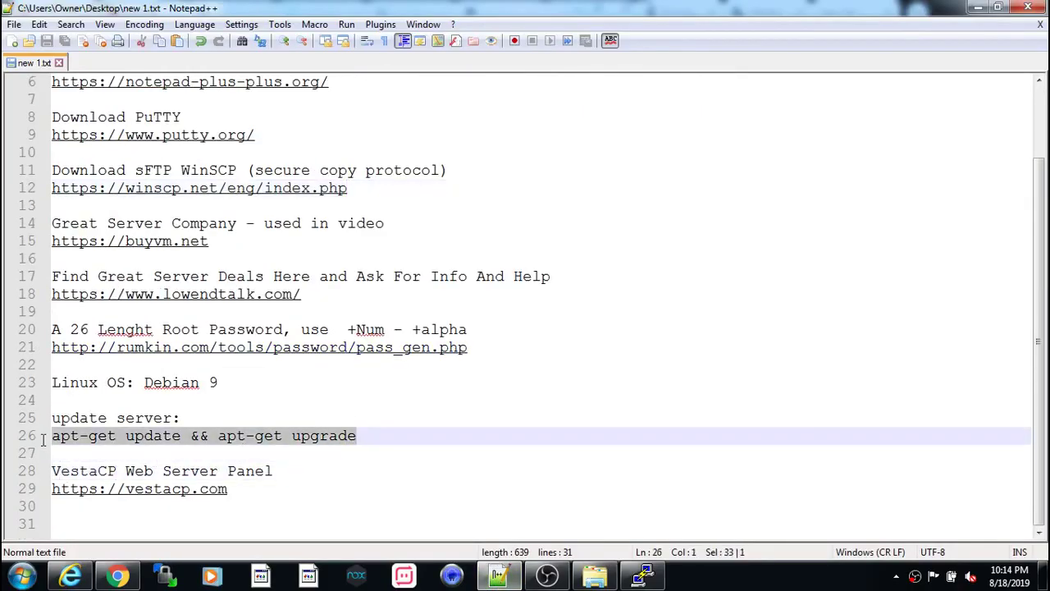
{"action": "scroll", "coordinate": [141, 443], "scroll_direction": "up", "scroll_amount": 2, "text": "ctrl"}
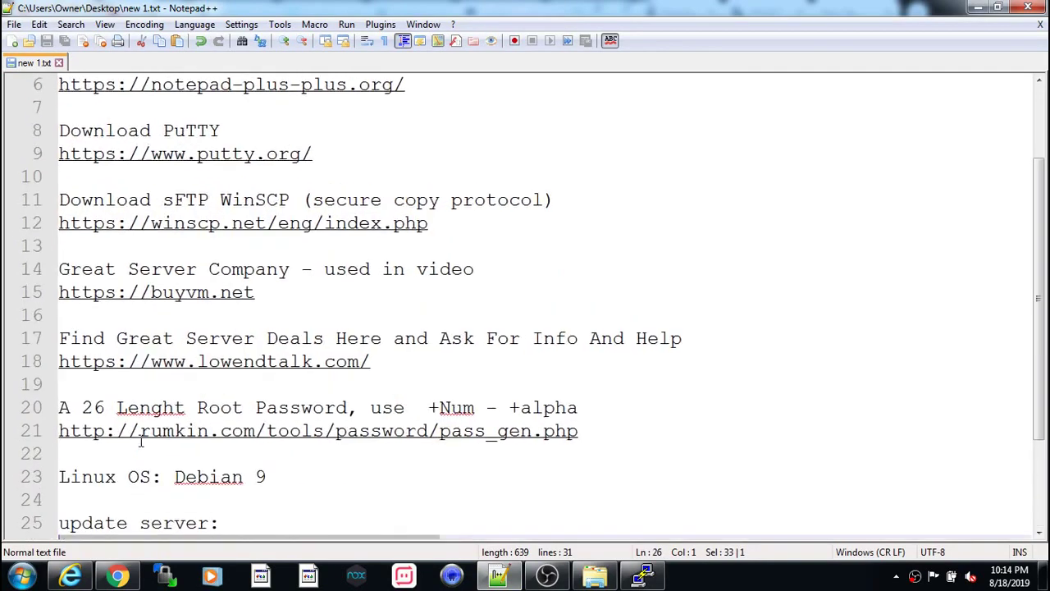
{"action": "scroll", "coordinate": [295, 447], "scroll_direction": "down", "scroll_amount": 2}
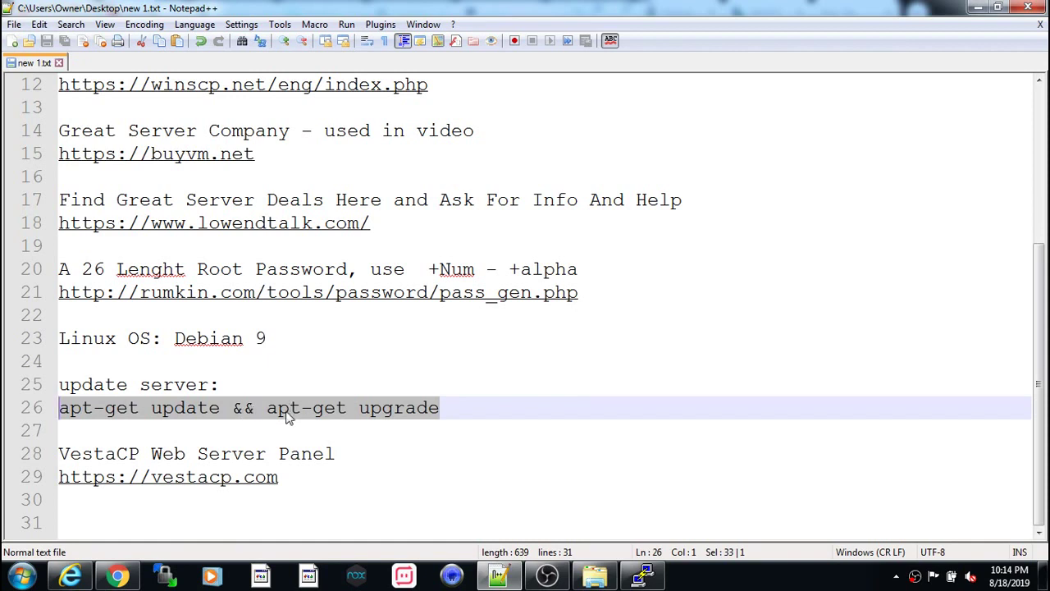
{"action": "left_click", "coordinate": [435, 389]}
{"action": "left_click_drag", "start_coordinate": [220, 410], "coordinate": [29, 414]}
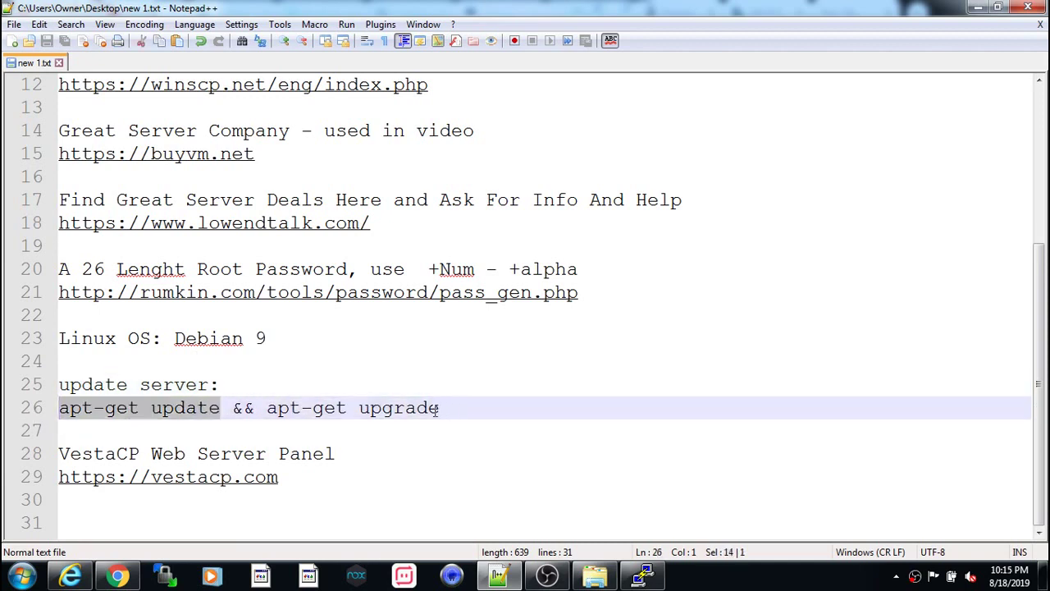
{"action": "left_click_drag", "start_coordinate": [439, 407], "coordinate": [268, 408]}
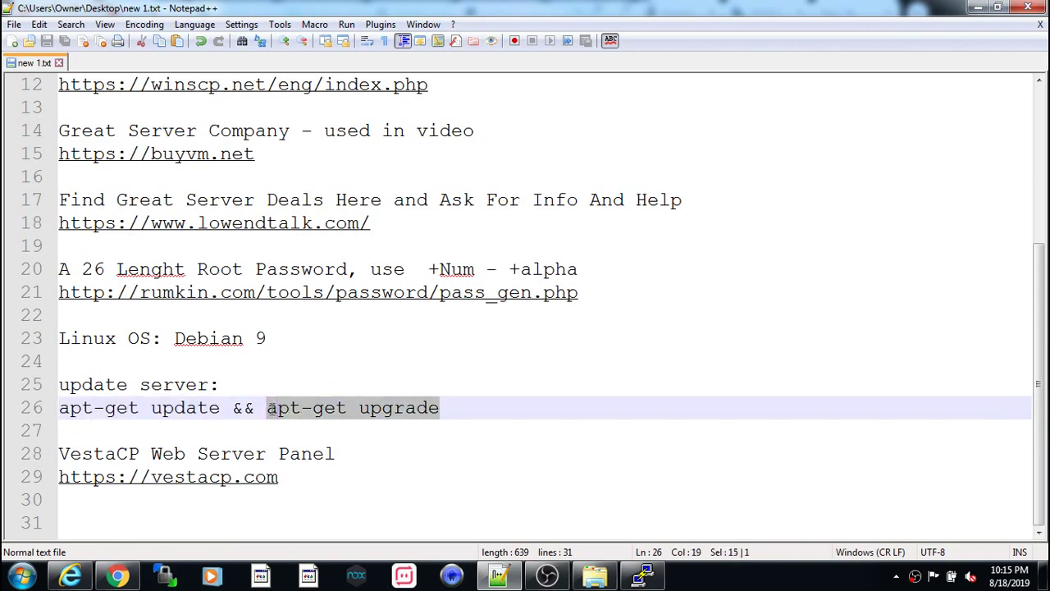
{"action": "left_click", "coordinate": [433, 406]}
{"action": "left_click_drag", "start_coordinate": [445, 406], "coordinate": [48, 408]}
{"action": "key", "text": "ctrl+c"}
{"action": "right_click", "coordinate": [129, 414]}
{"action": "left_click", "coordinate": [168, 125]}
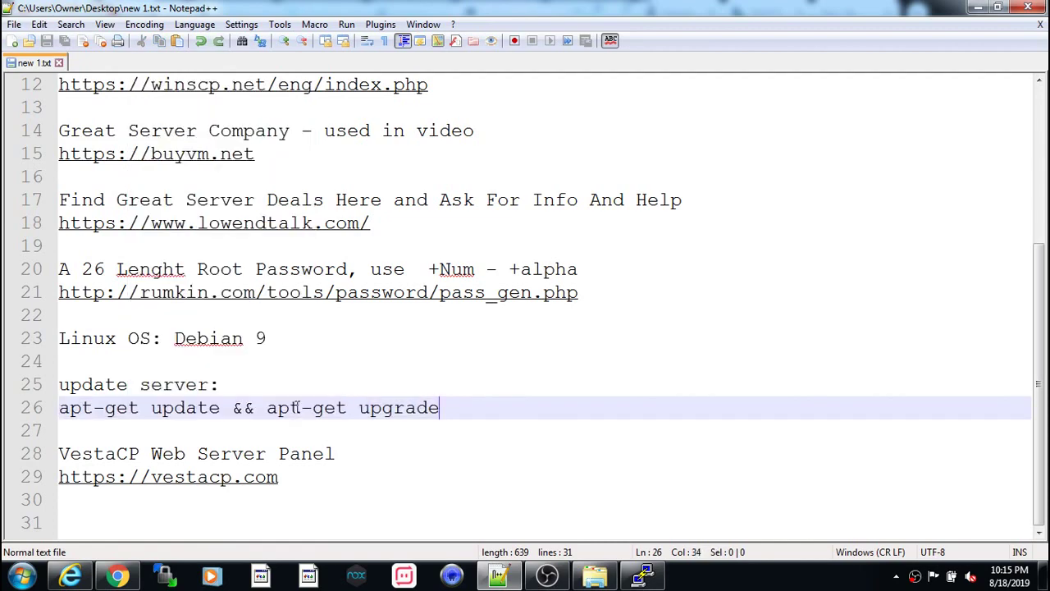
{"action": "left_click_drag", "start_coordinate": [443, 407], "coordinate": [4, 411]}
{"action": "key", "text": "ctrl+c"}
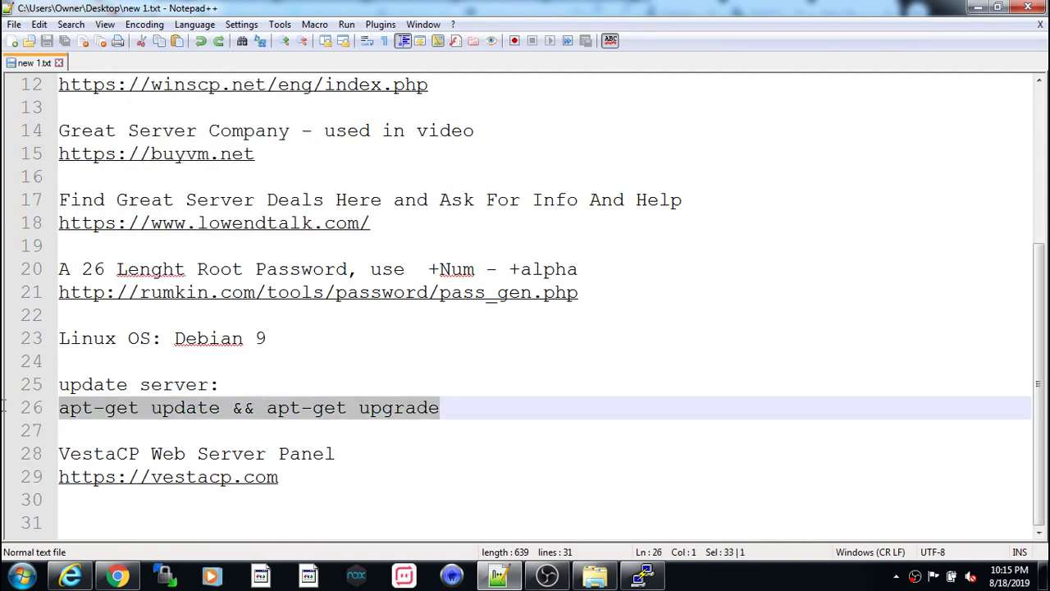
- Run 'apt-get update && apt-get upgrade' on the server and confirm the 11 upgrades with y
{"action": "key", "text": "alt+Tab"}
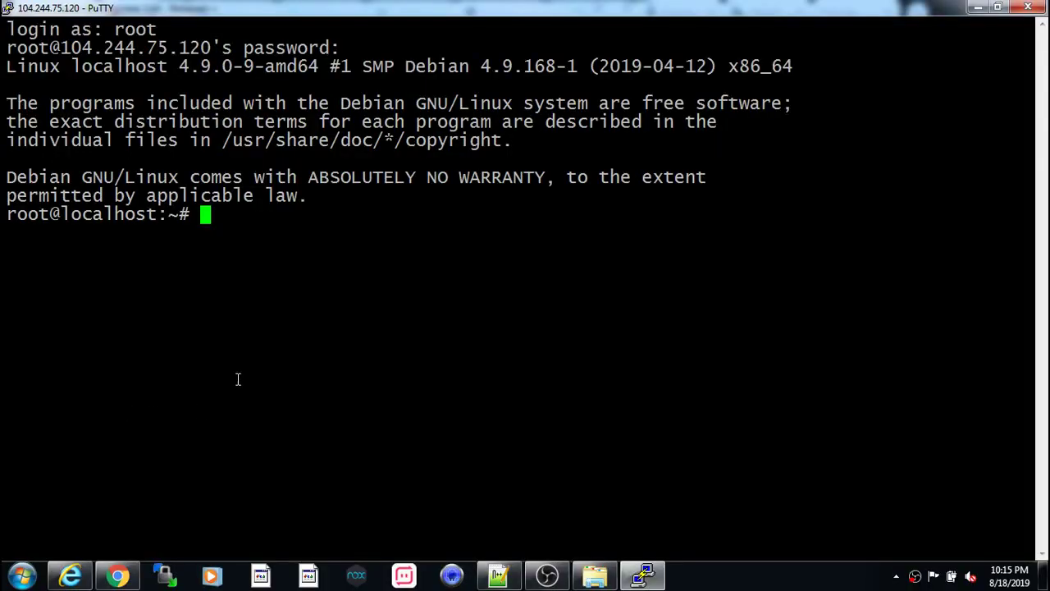
{"action": "right_click", "coordinate": [237, 237]}
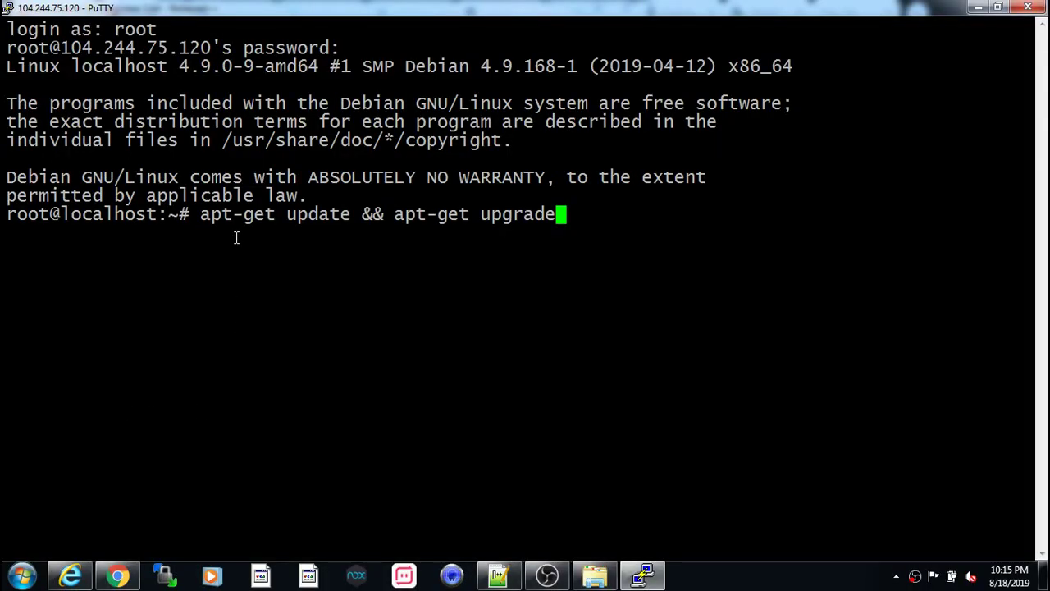
{"action": "key", "text": "Return"}
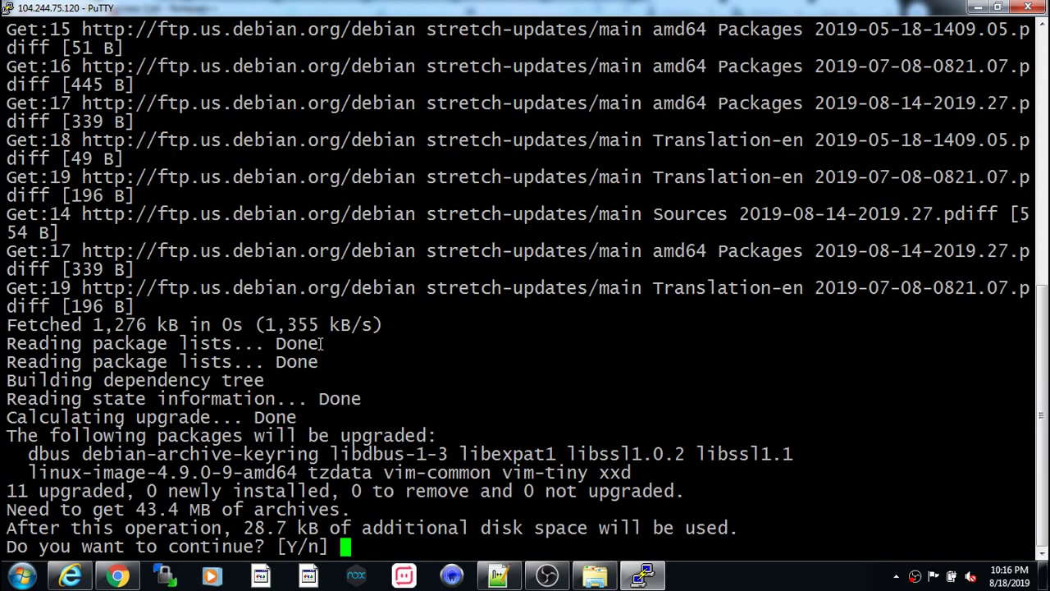
{"action": "type", "text": "y"}
{"action": "key", "text": "Return"}
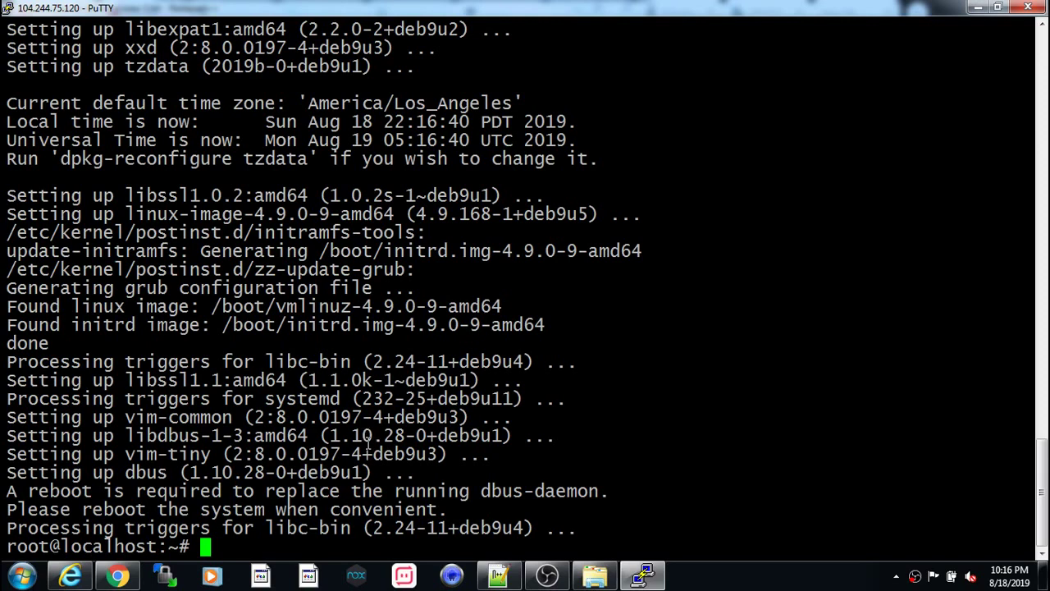
- Clear the PuTTY terminal, then minimize the Notepad++ notes and bring Chrome forward
{"action": "type", "text": "clear"}
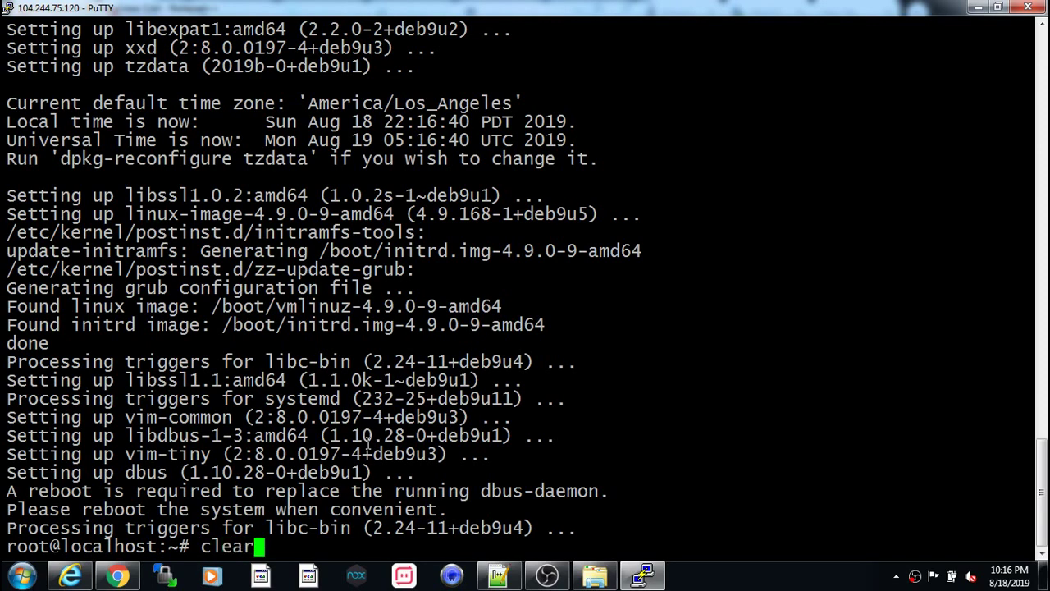
{"action": "key", "text": "Return"}
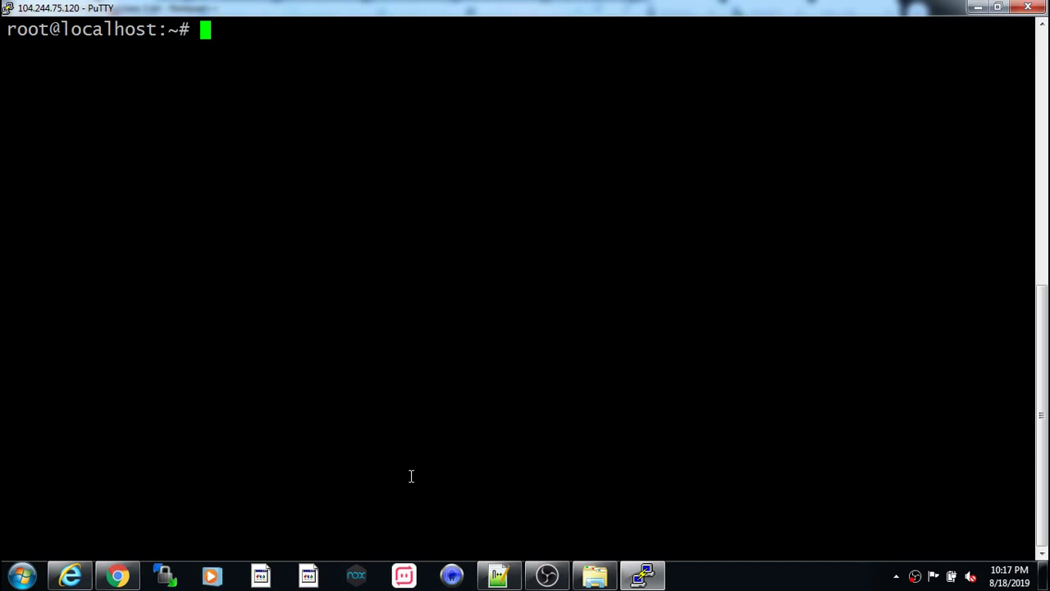
{"action": "key", "text": "alt+Tab"}
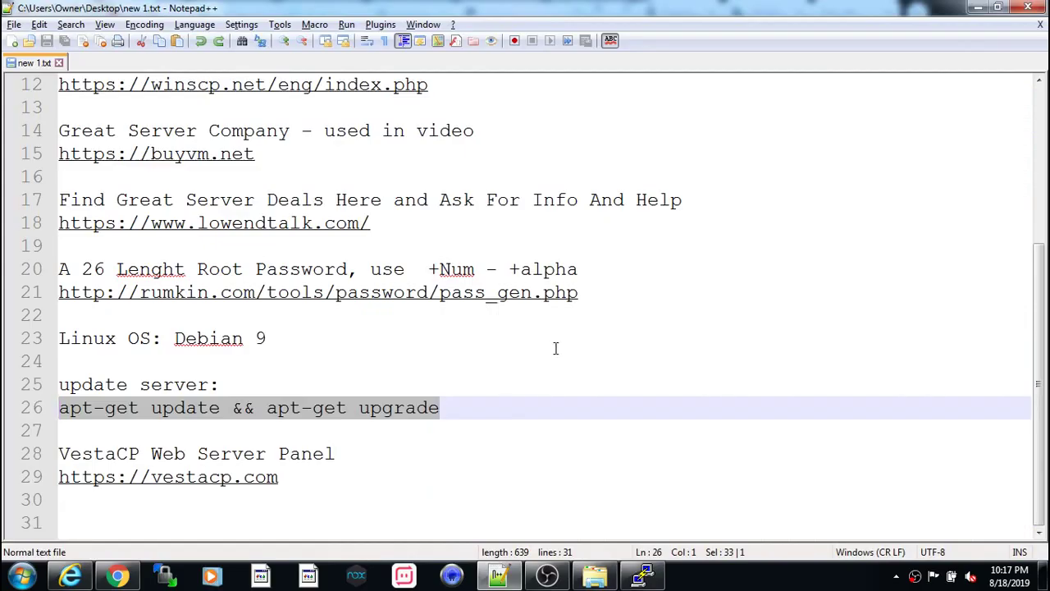
{"action": "left_click", "coordinate": [976, 8]}
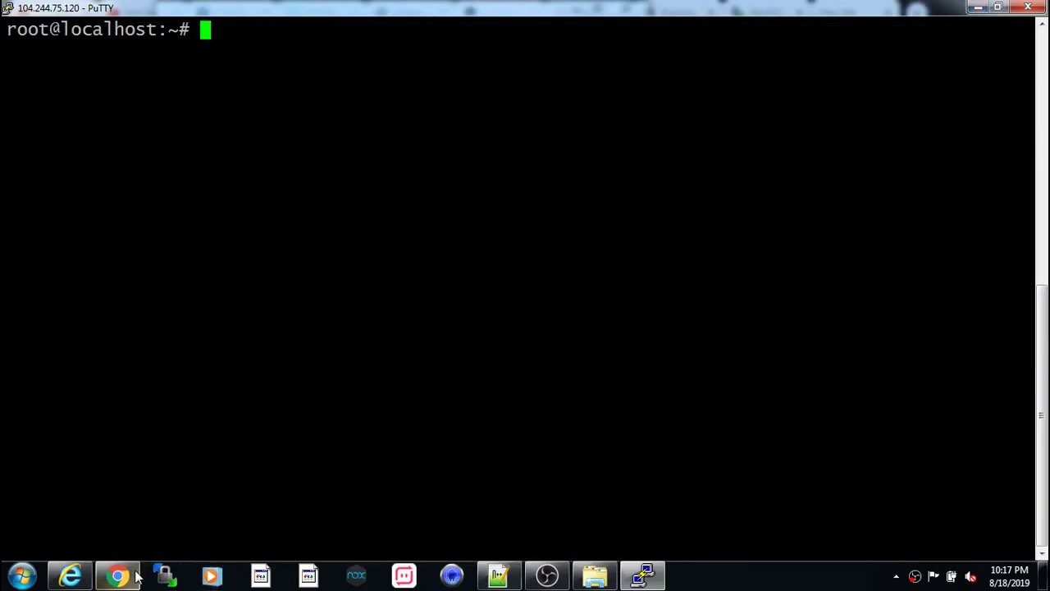
{"action": "left_click", "coordinate": [130, 576]}
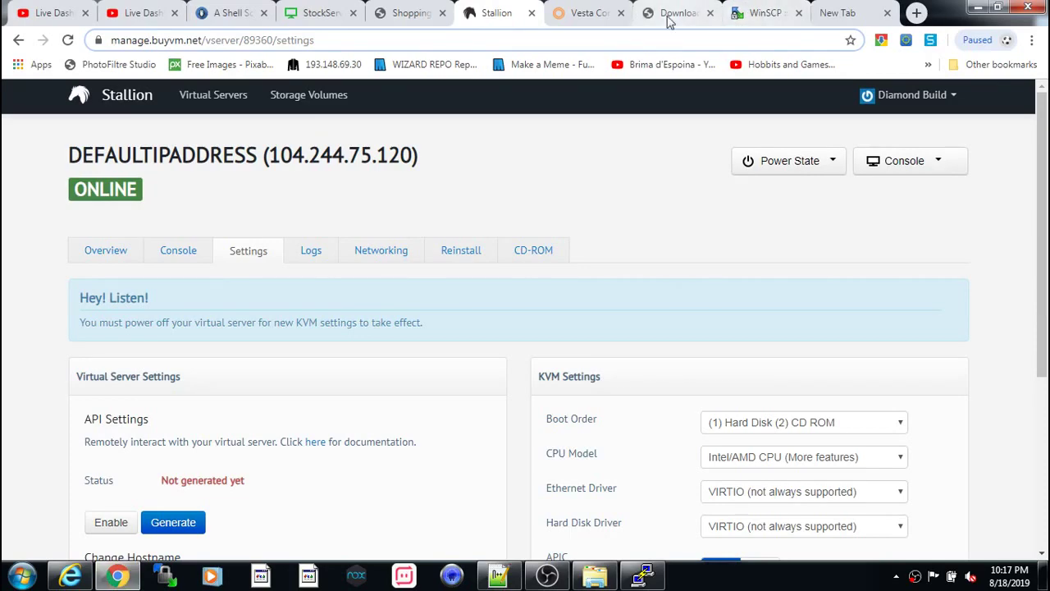
- Review the VestaCP install page's supported systems (Debian 7, 8, 9) and minimal requirements
{"action": "left_click", "coordinate": [596, 13]}
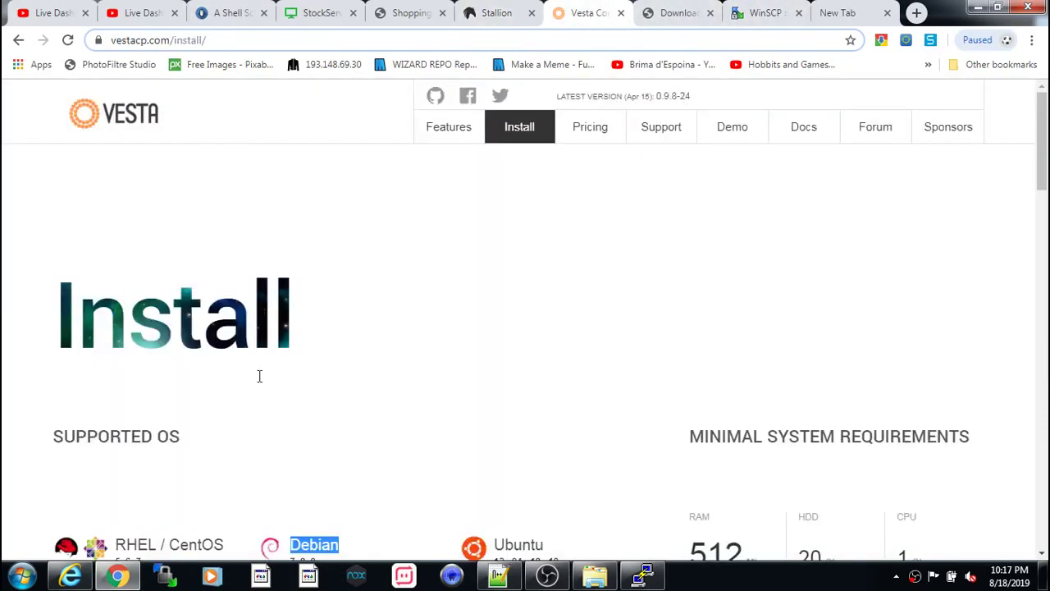
{"action": "scroll", "coordinate": [263, 380], "scroll_direction": "down", "scroll_amount": 1}
{"action": "scroll", "coordinate": [262, 381], "scroll_direction": "down", "scroll_amount": 4}
{"action": "scroll", "coordinate": [262, 379], "scroll_direction": "up", "scroll_amount": 5}
{"action": "scroll", "coordinate": [441, 309], "scroll_direction": "down", "scroll_amount": 2}
{"action": "scroll", "coordinate": [447, 320], "scroll_direction": "down", "scroll_amount": 2}
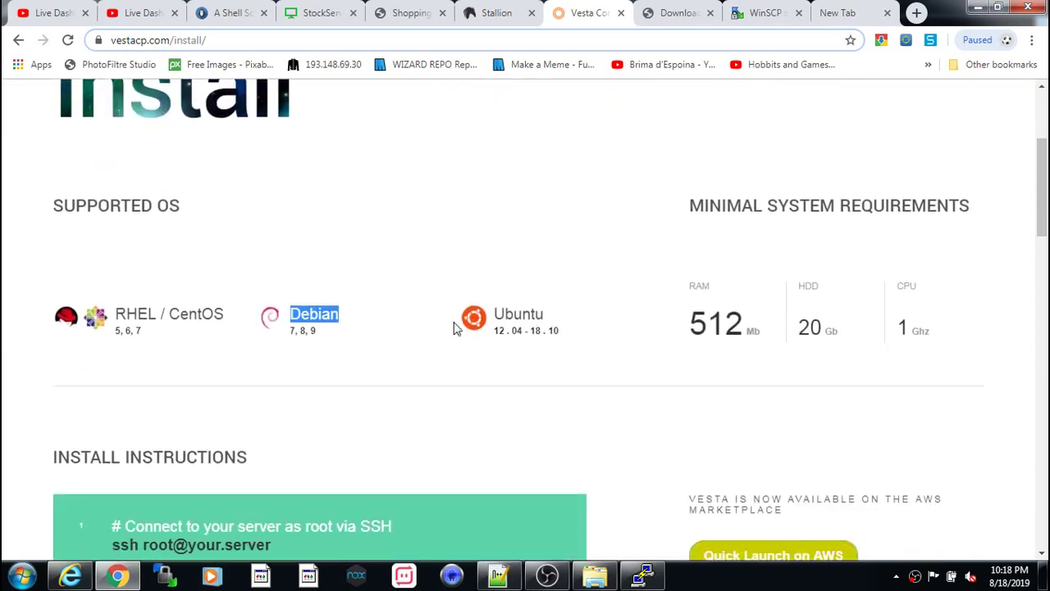
{"action": "scroll", "coordinate": [441, 337], "scroll_direction": "up", "scroll_amount": 3}
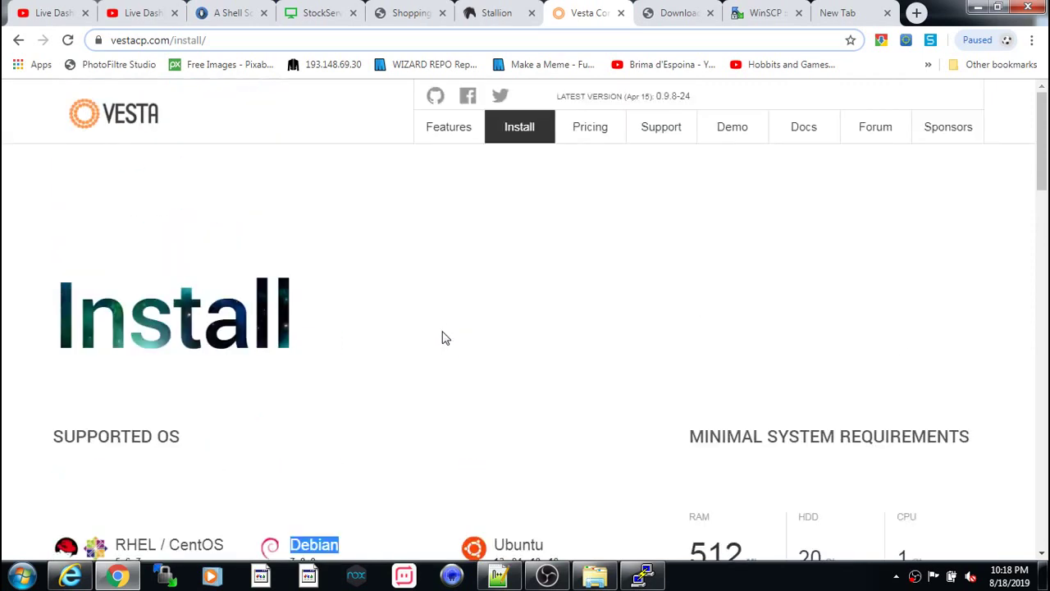
{"action": "scroll", "coordinate": [443, 335], "scroll_direction": "down", "scroll_amount": 1}
{"action": "scroll", "coordinate": [443, 335], "scroll_direction": "up", "scroll_amount": 1}
{"action": "scroll", "coordinate": [460, 427], "scroll_direction": "down", "scroll_amount": 1}
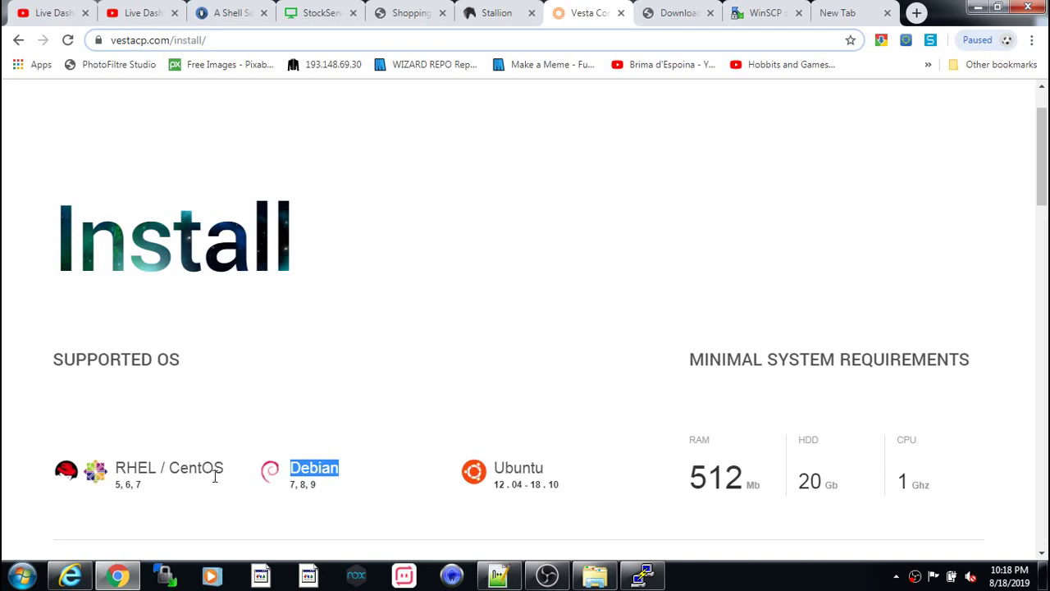
{"action": "scroll", "coordinate": [575, 497], "scroll_direction": "up", "scroll_amount": 1}
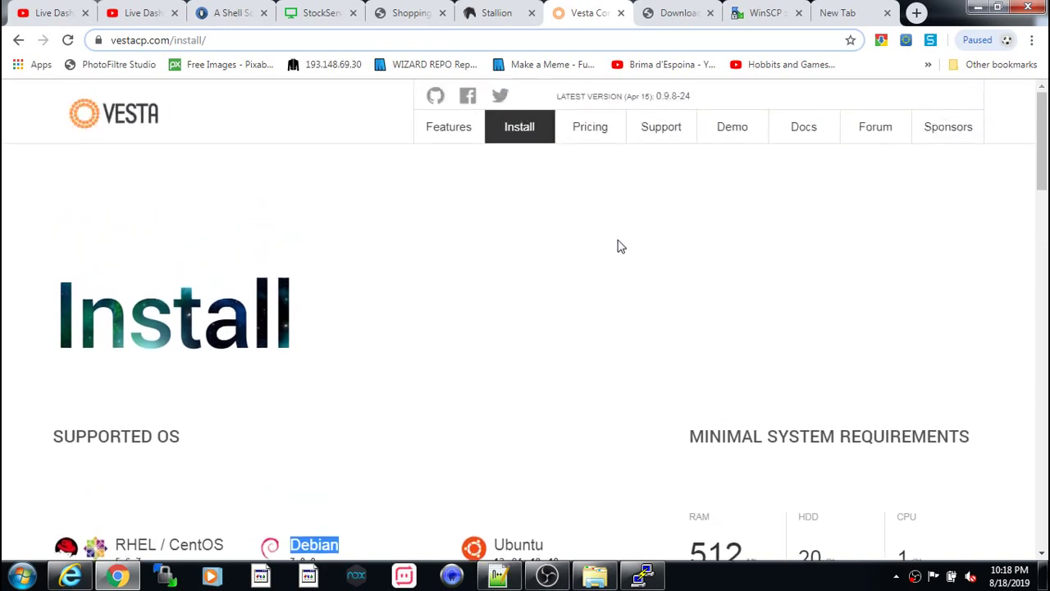
{"action": "left_click", "coordinate": [521, 126]}
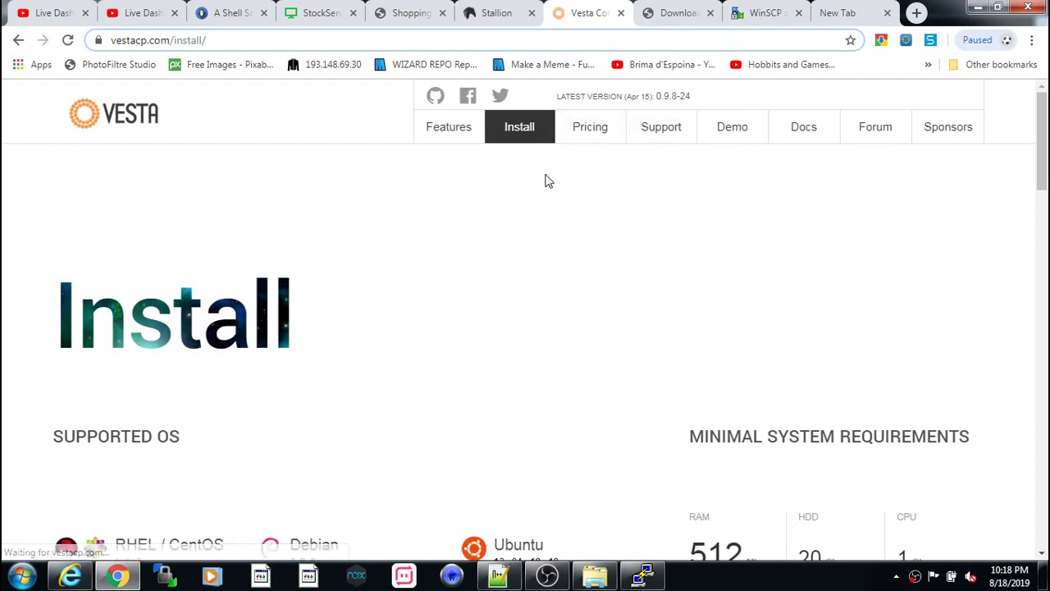
- Set the mail server, Softaculous and firewall options to no, and toggle MySQL
{"action": "scroll", "coordinate": [582, 265], "scroll_direction": "down", "scroll_amount": 18}
{"action": "scroll", "coordinate": [601, 287], "scroll_direction": "up", "scroll_amount": 2}
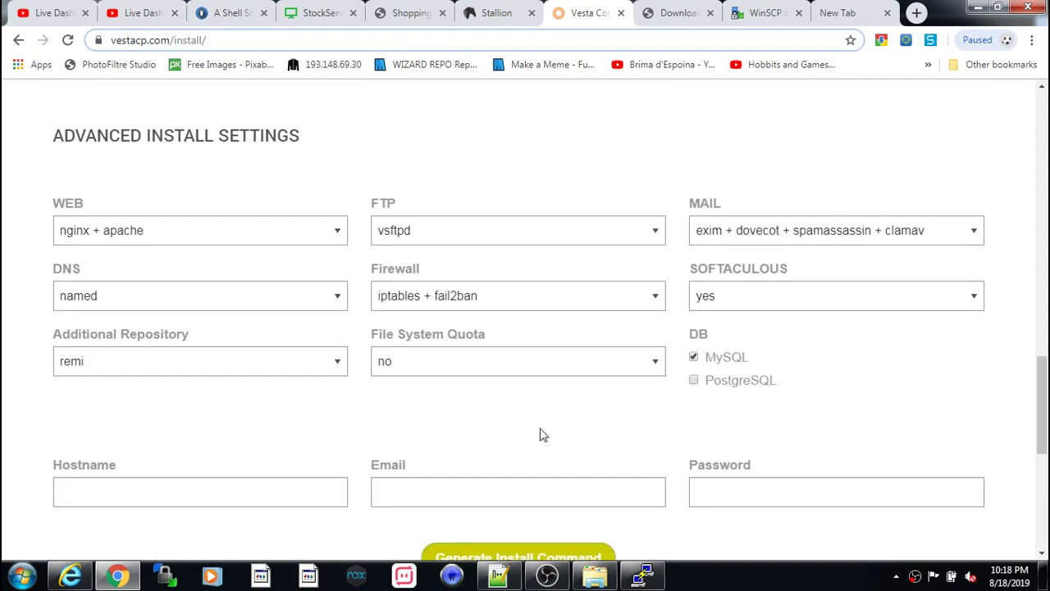
{"action": "left_click", "coordinate": [799, 231]}
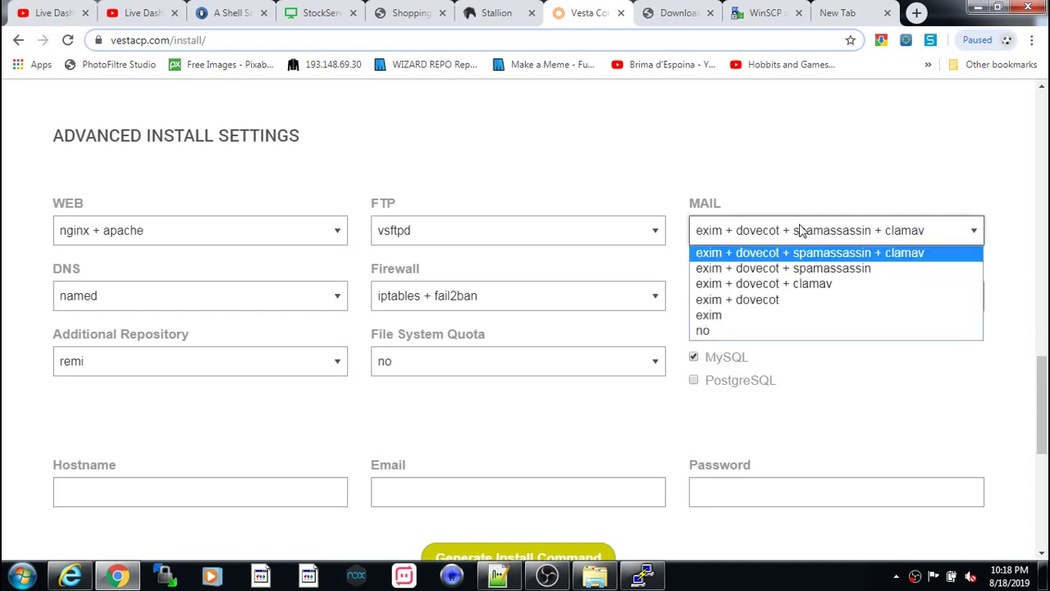
{"action": "left_click", "coordinate": [752, 332]}
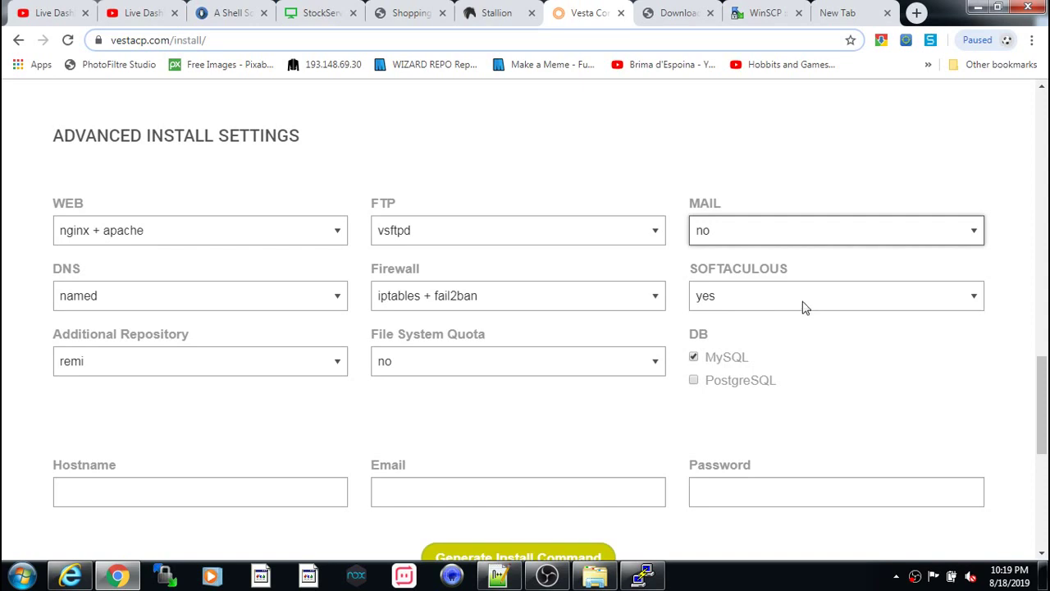
{"action": "left_click", "coordinate": [756, 310]}
{"action": "left_click", "coordinate": [725, 336]}
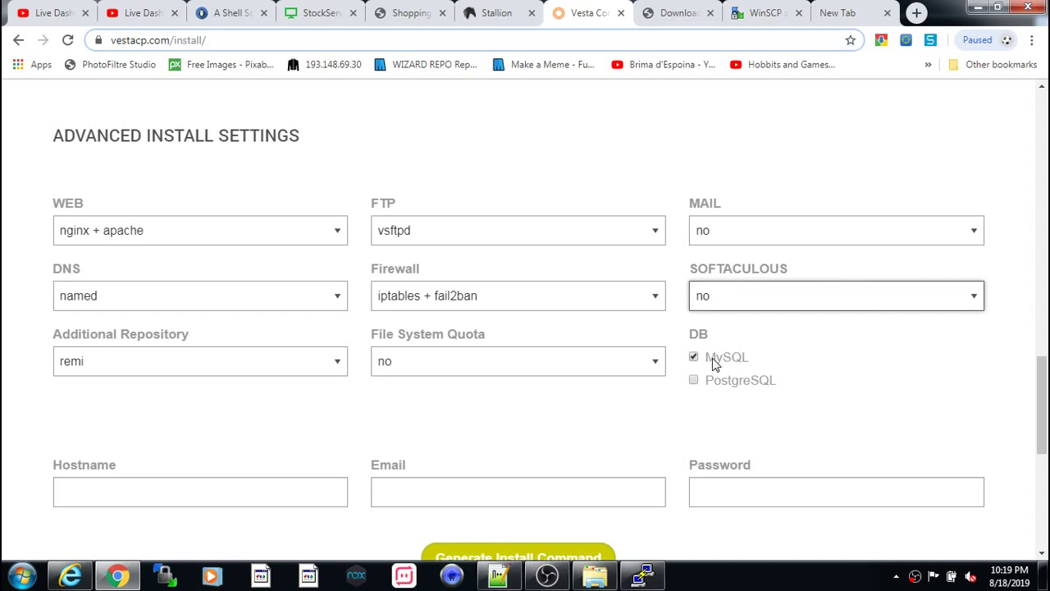
{"action": "left_click", "coordinate": [699, 362]}
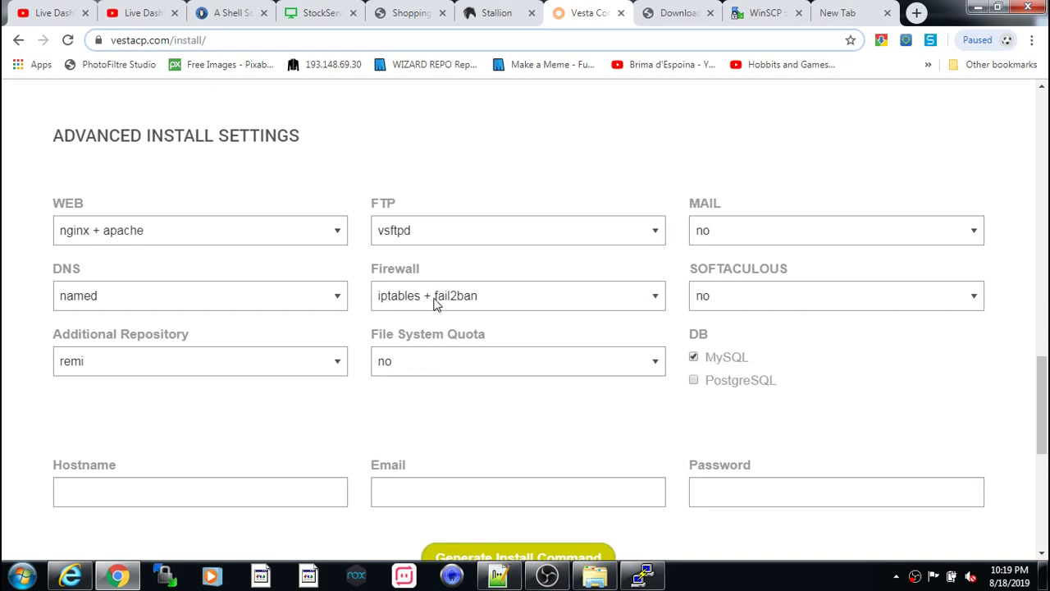
{"action": "left_click", "coordinate": [464, 297]}
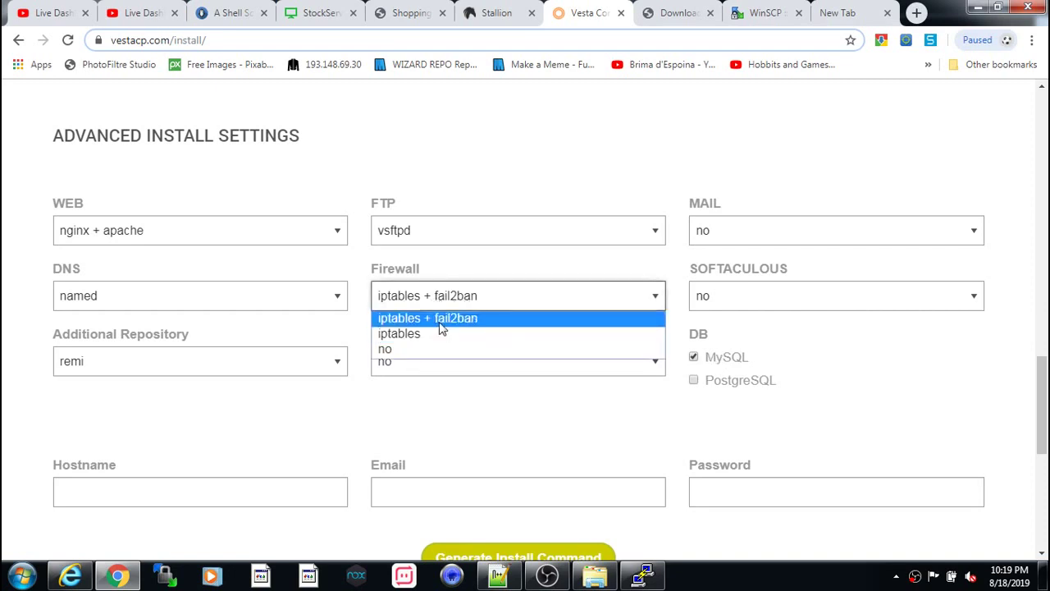
{"action": "left_click", "coordinate": [434, 285]}
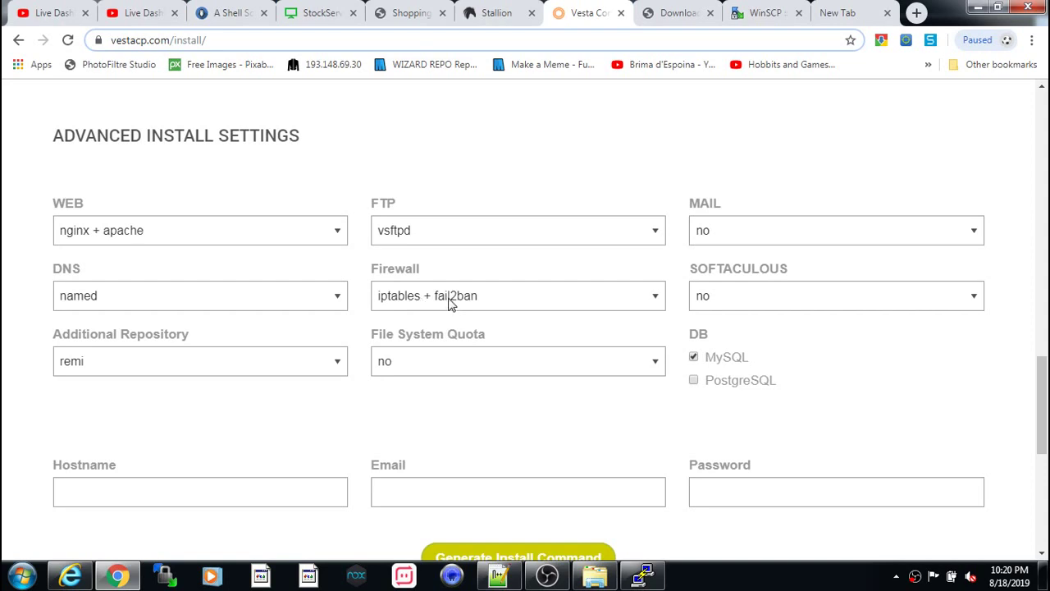
{"action": "left_click", "coordinate": [450, 302]}
{"action": "left_click", "coordinate": [417, 351]}
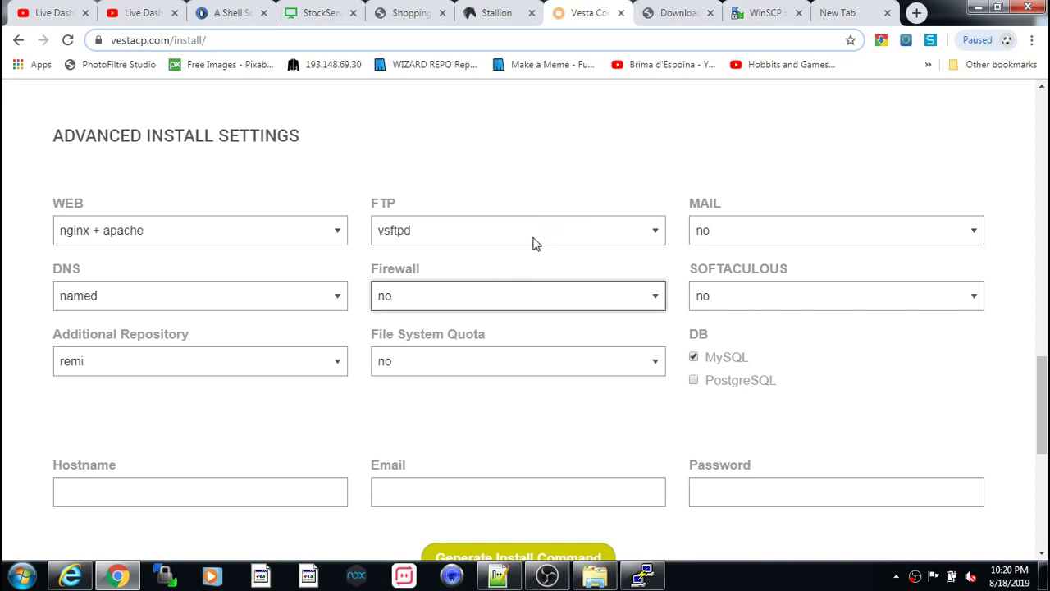
- Set FTP, Additional Repository and DNS to no, and WEB to apache
{"action": "left_click", "coordinate": [533, 244]}
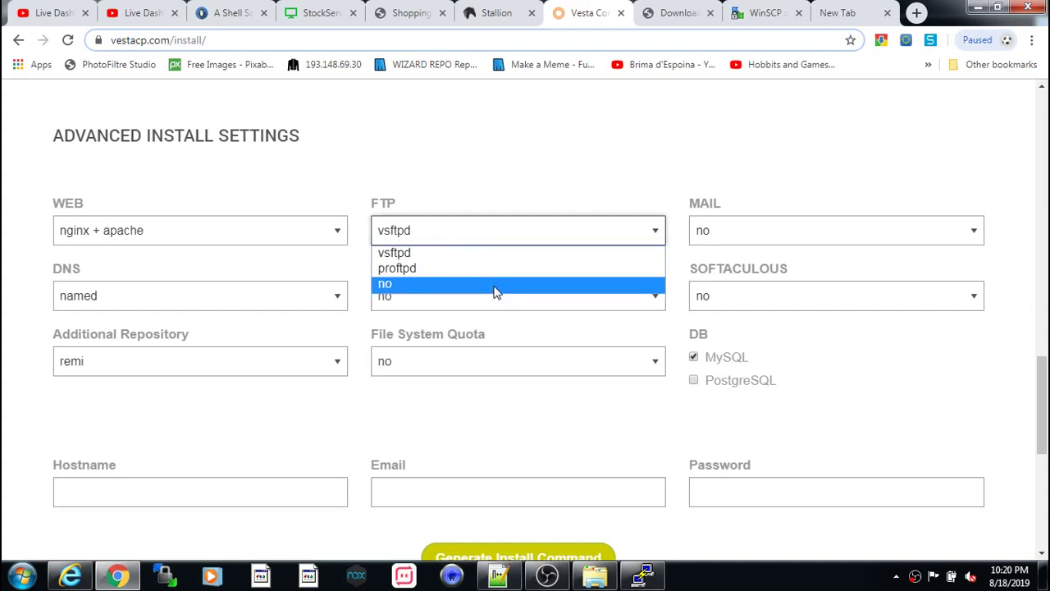
{"action": "left_click", "coordinate": [495, 287]}
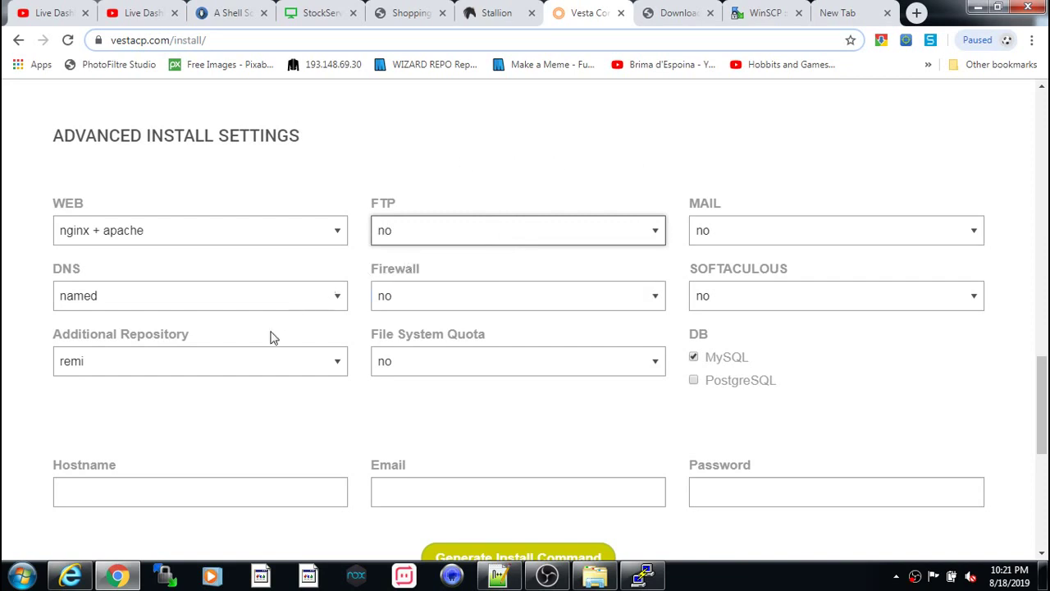
{"action": "left_click", "coordinate": [169, 369]}
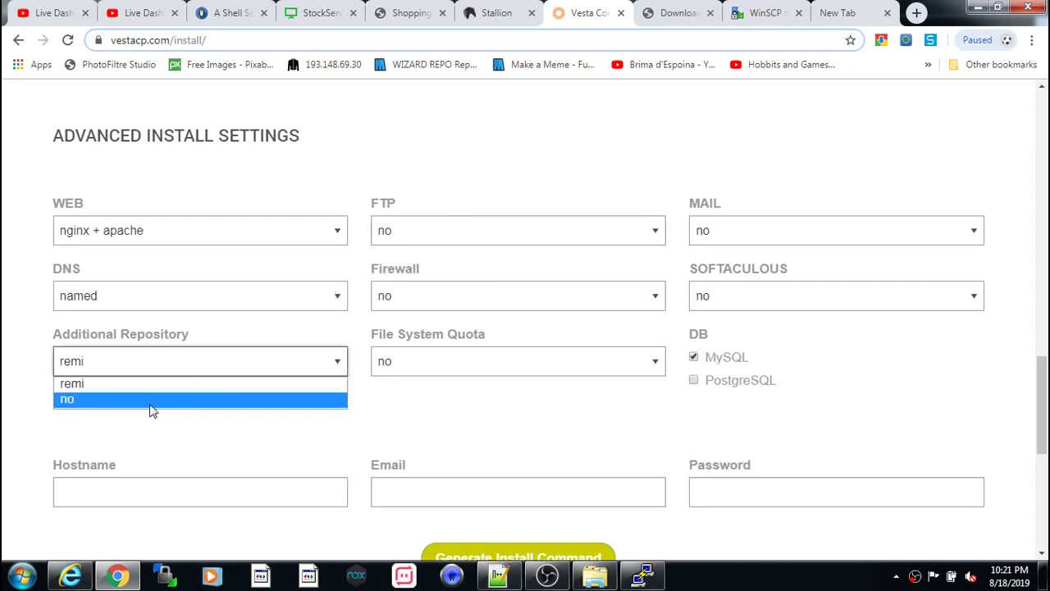
{"action": "left_click", "coordinate": [149, 398]}
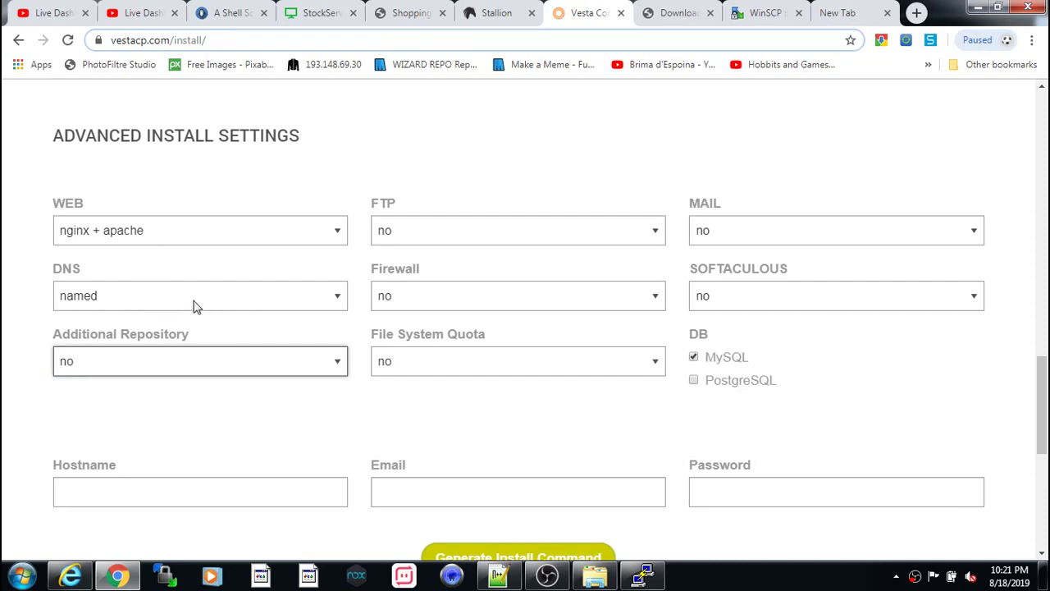
{"action": "left_click", "coordinate": [124, 307]}
{"action": "left_click", "coordinate": [120, 334]}
{"action": "left_click", "coordinate": [185, 232]}
{"action": "left_click", "coordinate": [160, 289]}
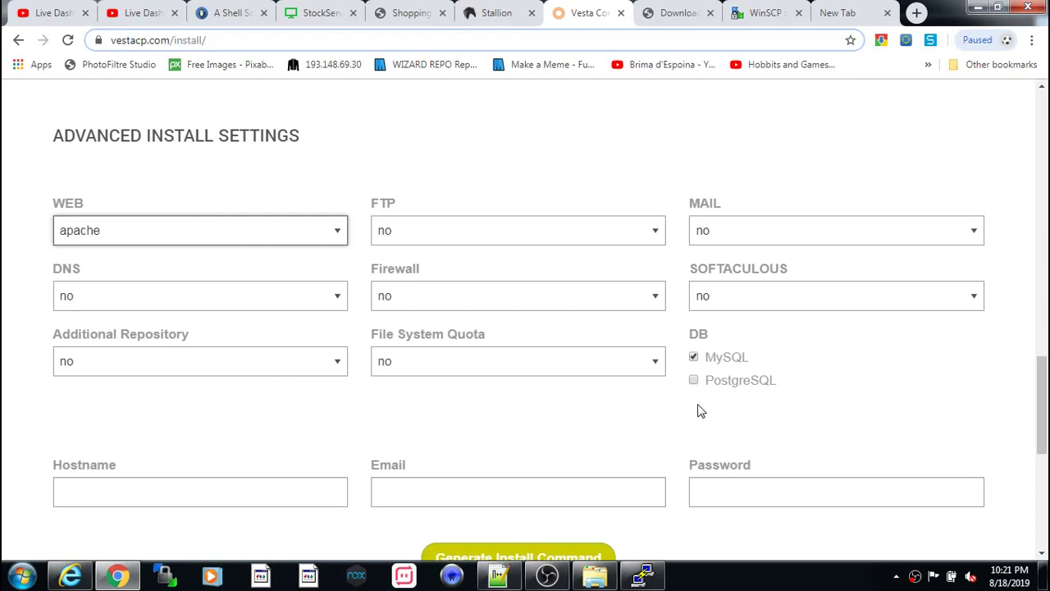
{"action": "left_click", "coordinate": [195, 496]}
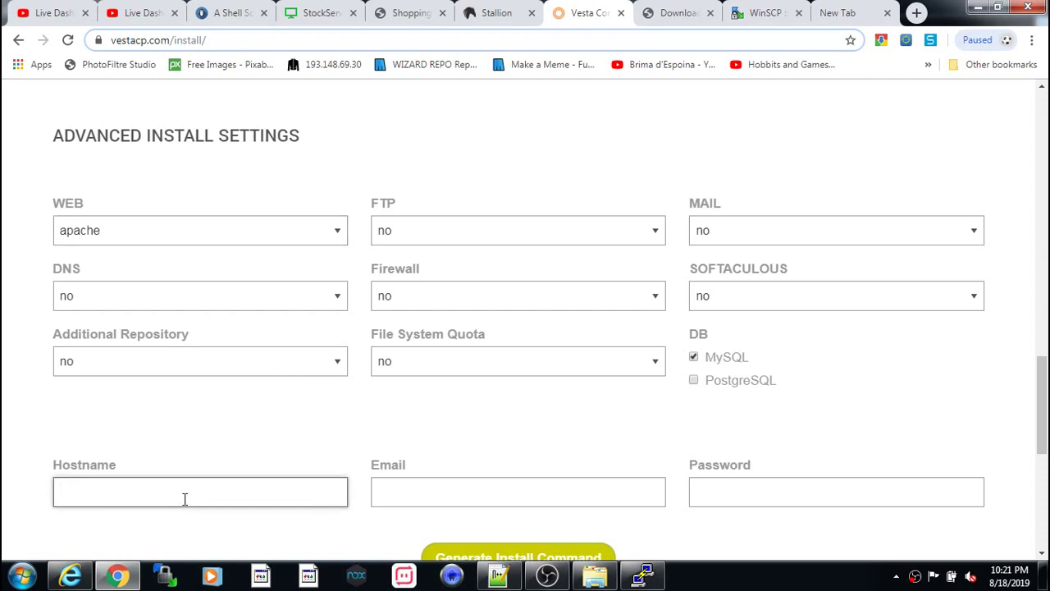
- Enter hostname myserver and the admin's e-mail address in the VestaCP install form
{"action": "type", "text": "myserver"}
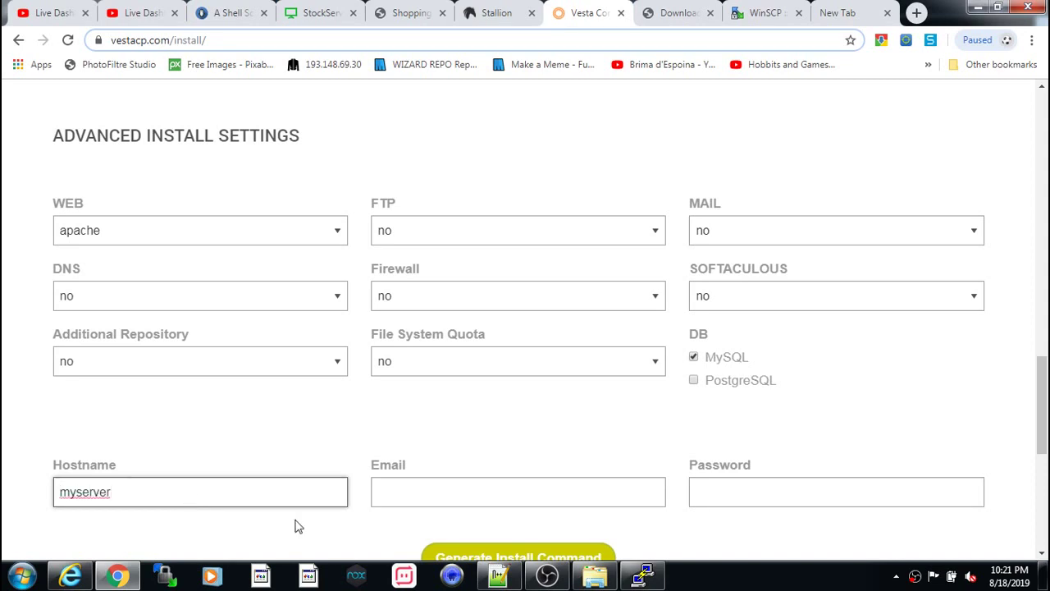
{"action": "left_click", "coordinate": [402, 495]}
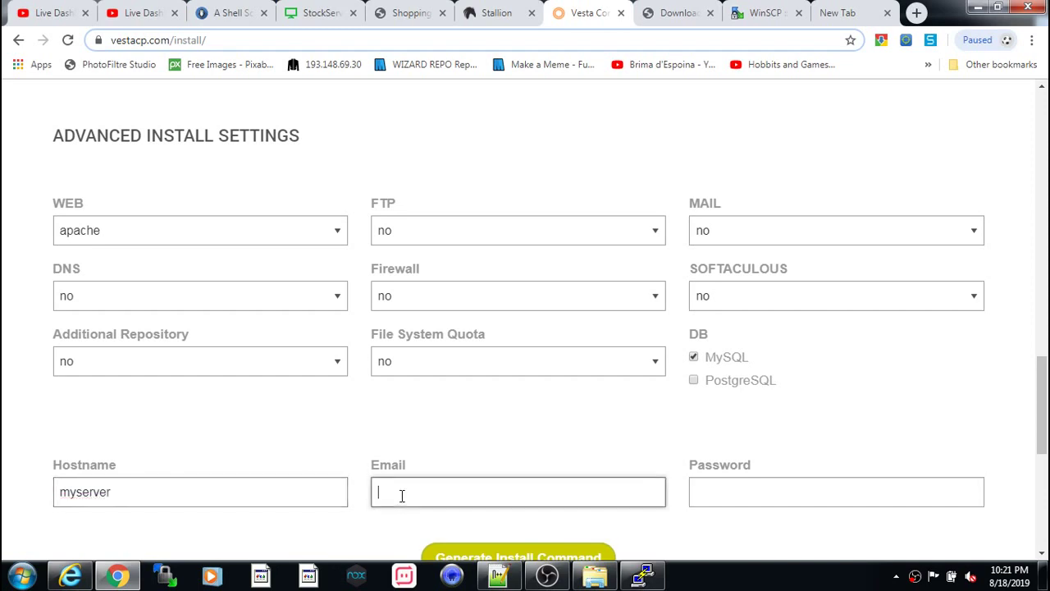
{"action": "type", "text": "diamo"}
{"action": "key", "text": "BackSpace"}
{"action": "key", "text": "BackSpace"}
{"action": "key", "text": "BackSpace"}
{"action": "key", "text": "BackSpace"}
{"action": "key", "text": "BackSpace"}
{"action": "key", "text": "BackSpace"}
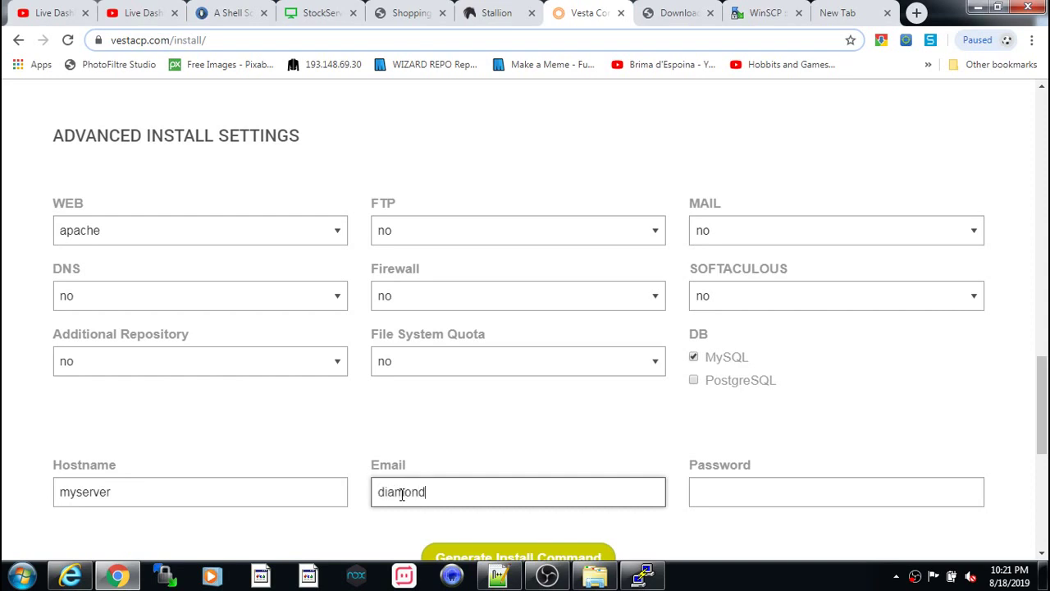
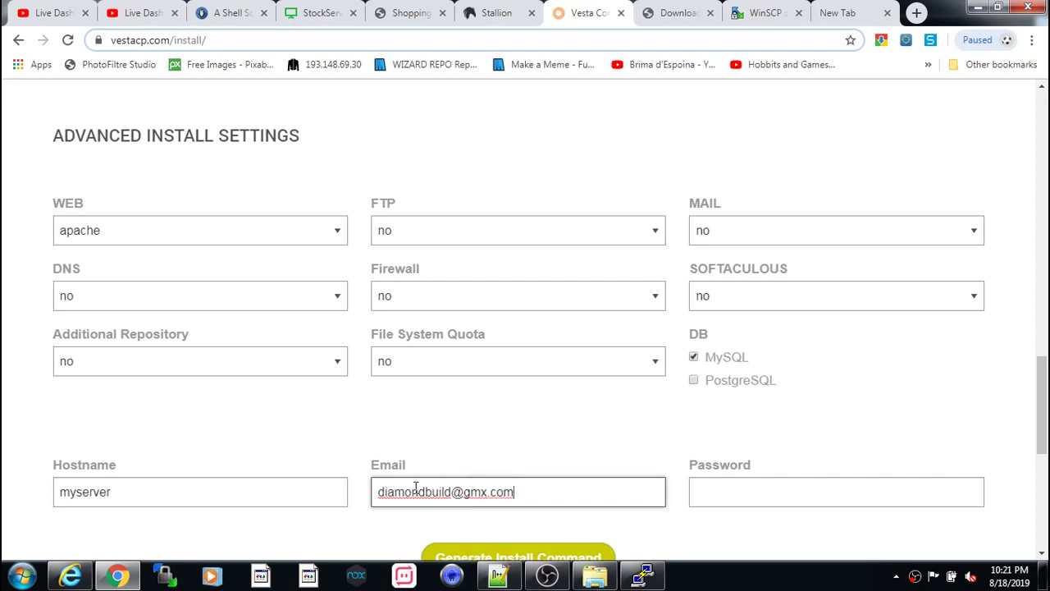
{"action": "scroll", "coordinate": [727, 487], "scroll_direction": "down", "scroll_amount": 2}
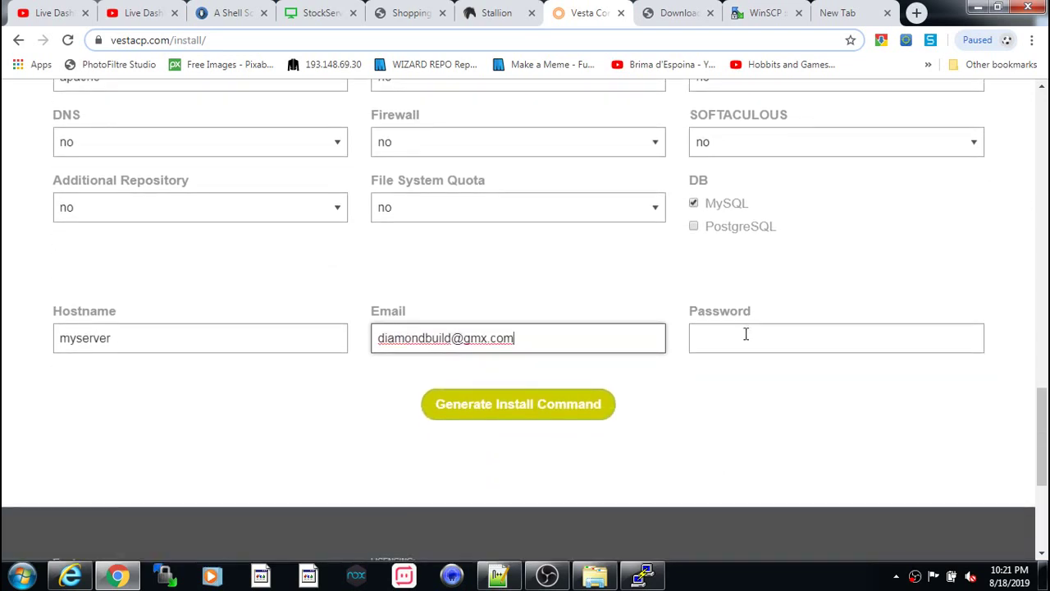
{"action": "scroll", "coordinate": [738, 335], "scroll_direction": "up", "scroll_amount": 1}
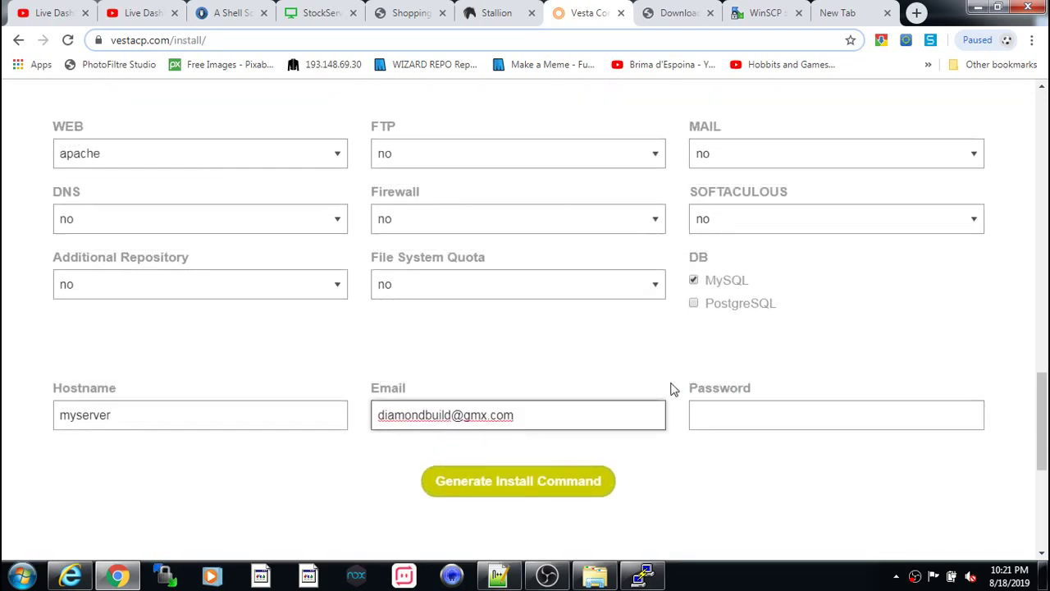
{"action": "scroll", "coordinate": [497, 506], "scroll_direction": "up", "scroll_amount": 2}
{"action": "scroll", "coordinate": [497, 503], "scroll_direction": "down", "scroll_amount": 1}
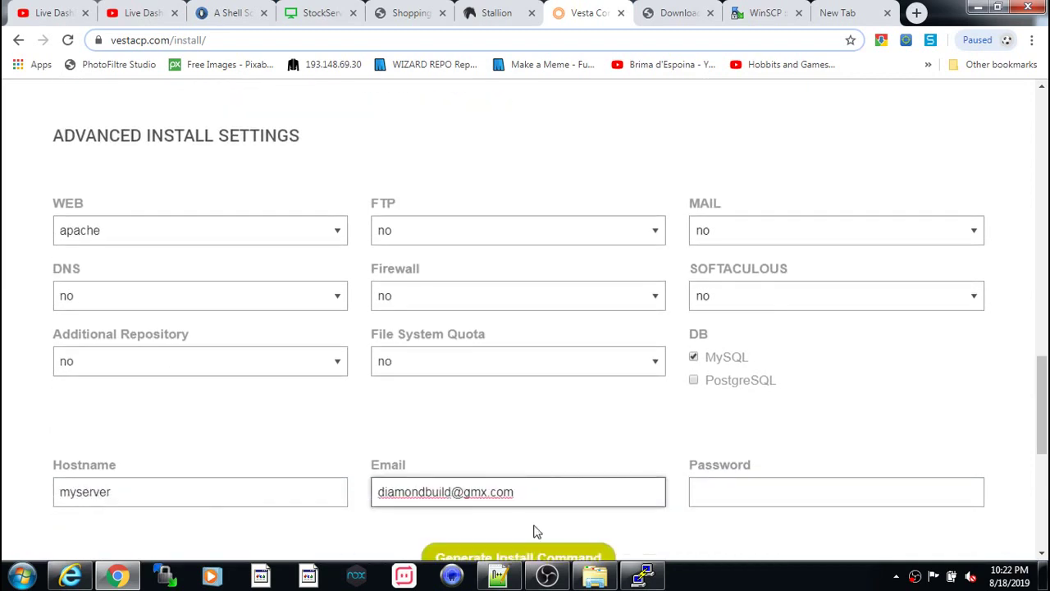
{"action": "scroll", "coordinate": [533, 525], "scroll_direction": "down", "scroll_amount": 1}
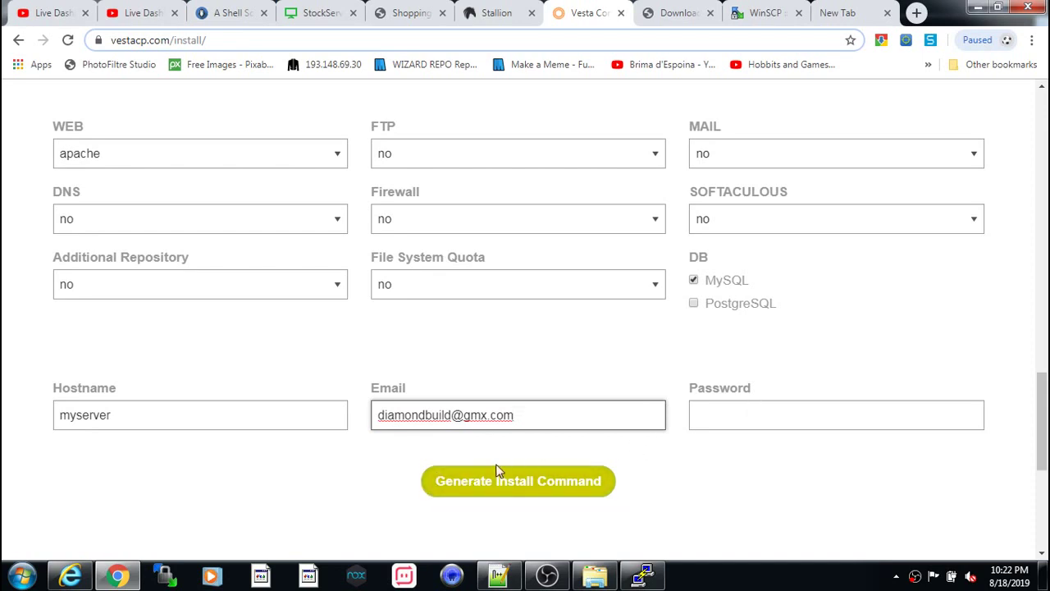
- Generate the Vesta install commands from the chosen settings
{"action": "left_click", "coordinate": [484, 482]}
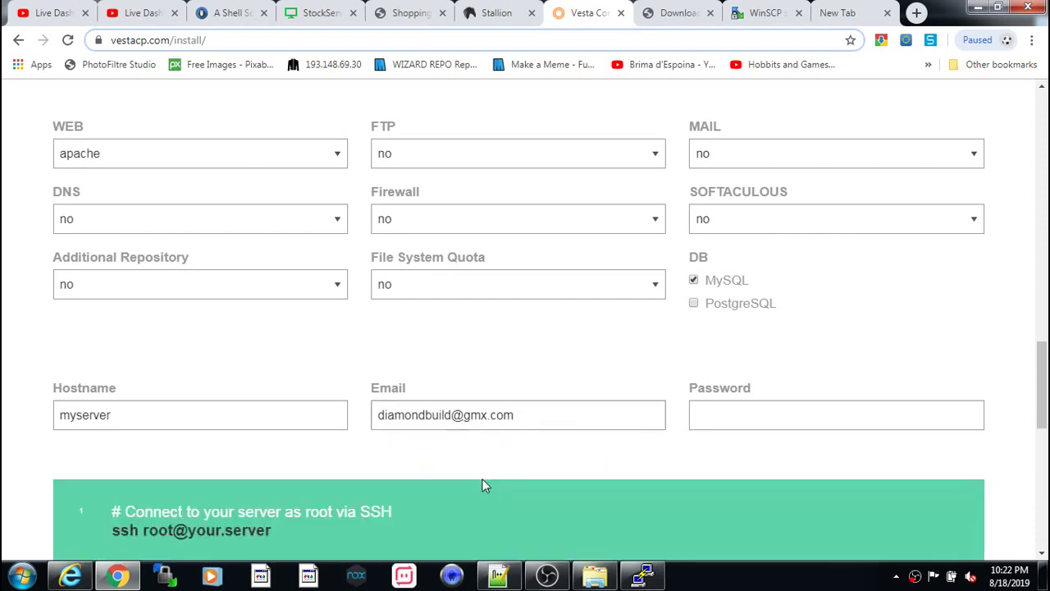
{"action": "scroll", "coordinate": [522, 468], "scroll_direction": "down", "scroll_amount": 5}
{"action": "scroll", "coordinate": [525, 450], "scroll_direction": "up", "scroll_amount": 2}
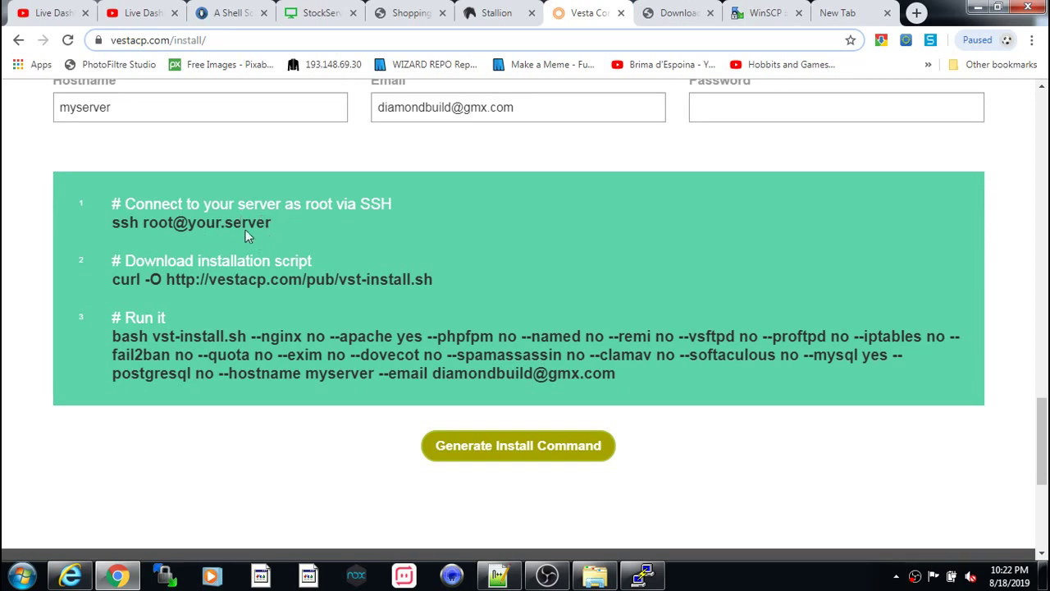
- Copy the curl command that downloads vst-install.sh
{"action": "left_click_drag", "start_coordinate": [287, 223], "coordinate": [8, 218]}
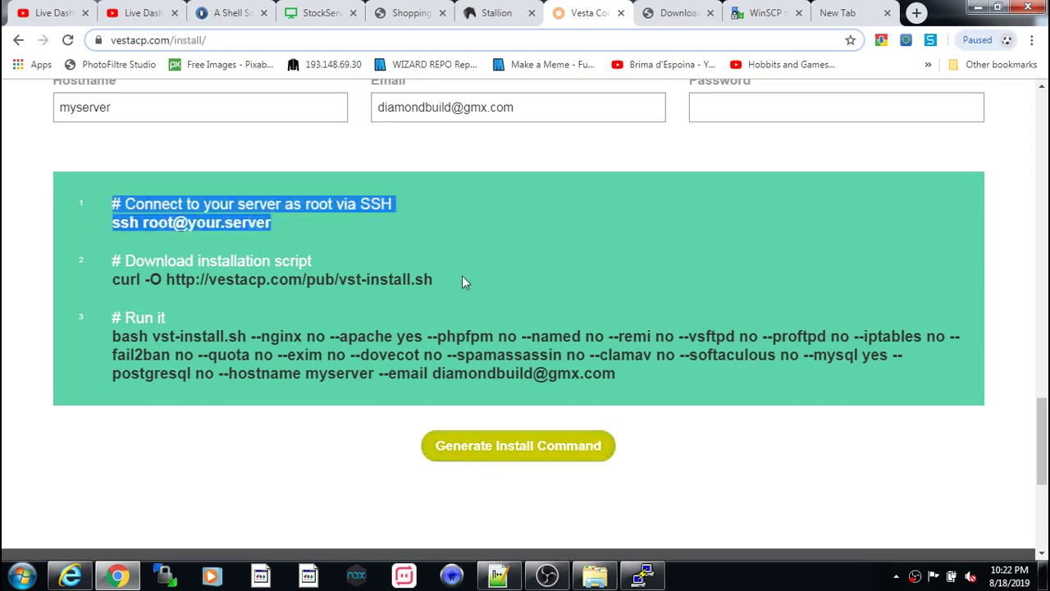
{"action": "left_click", "coordinate": [360, 292]}
{"action": "left_click_drag", "start_coordinate": [438, 279], "coordinate": [112, 280]}
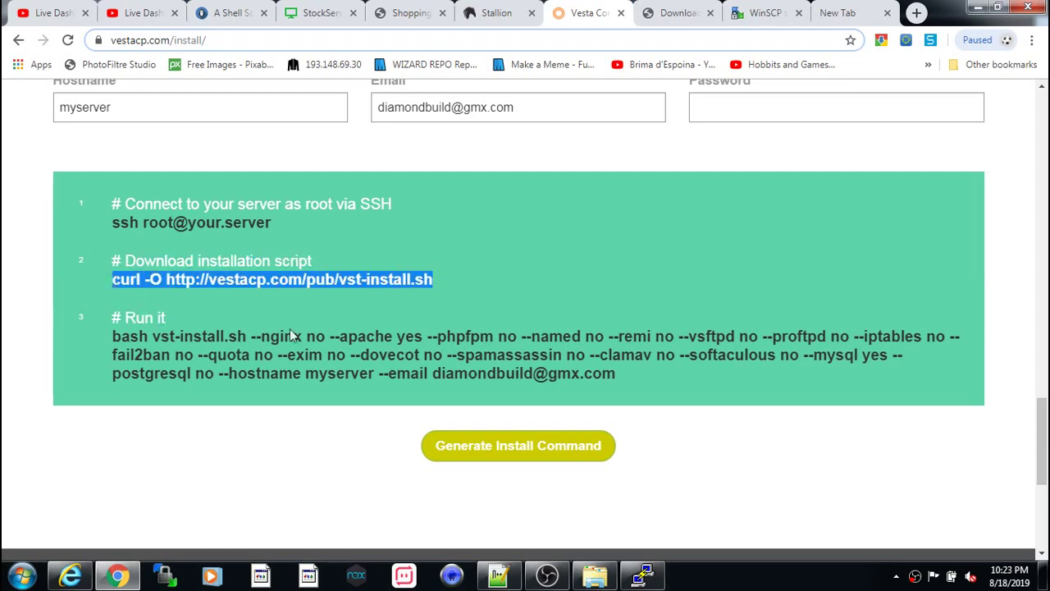
{"action": "right_click", "coordinate": [385, 278]}
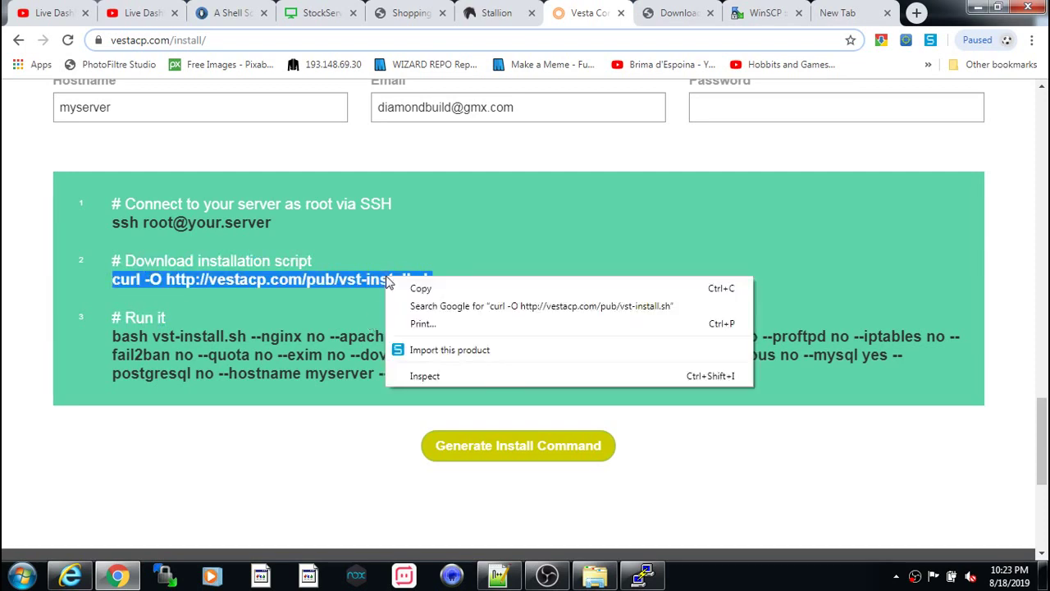
{"action": "left_click", "coordinate": [420, 290]}
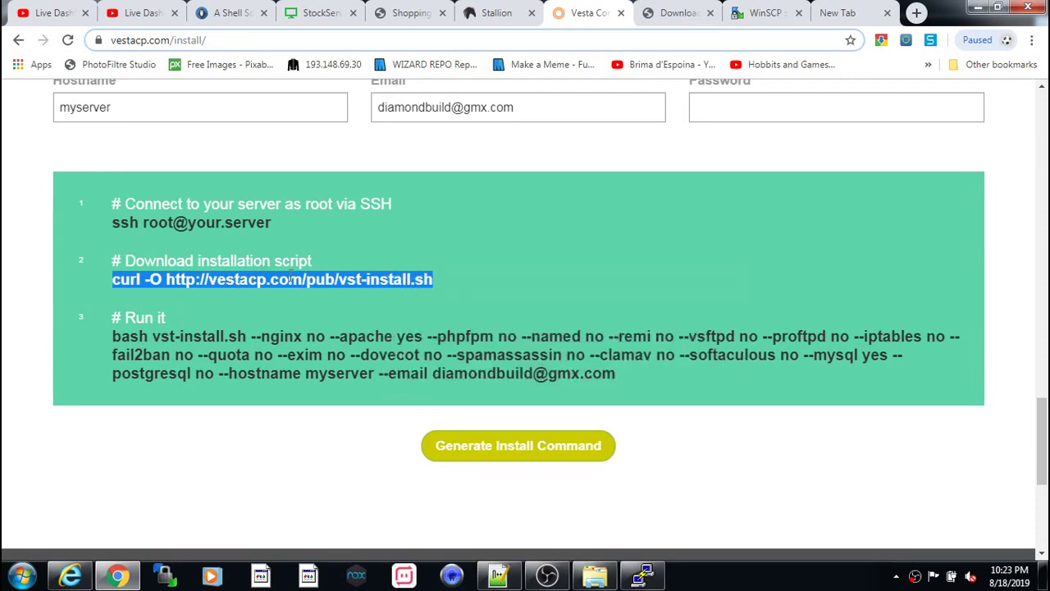
{"action": "left_click", "coordinate": [643, 574]}
- Try the curl download, then install curl with 'apt-get install curl', confirming with y
{"action": "right_click", "coordinate": [193, 70]}
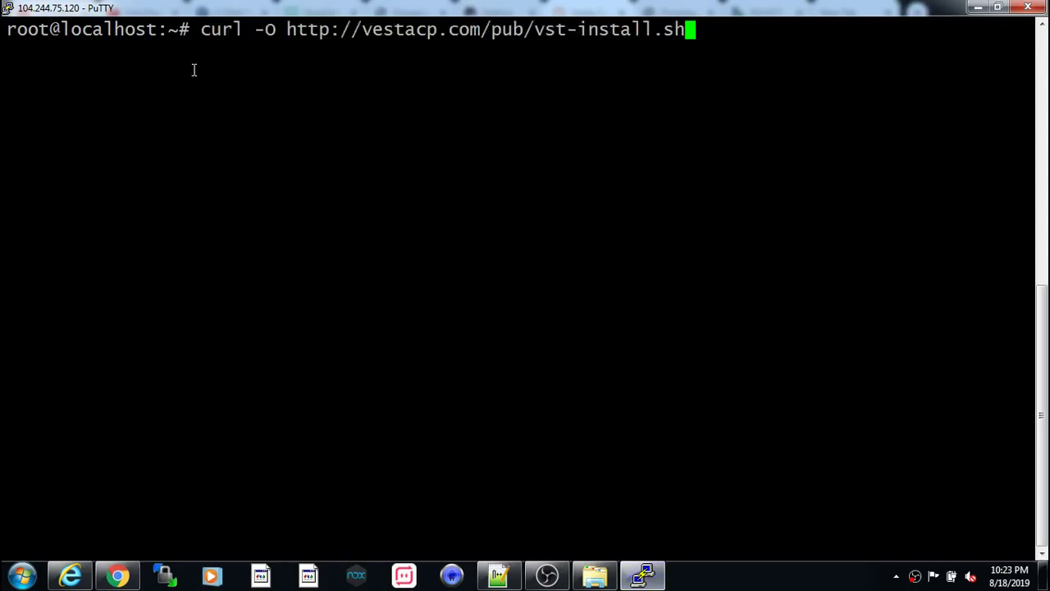
{"action": "key", "text": "Return"}
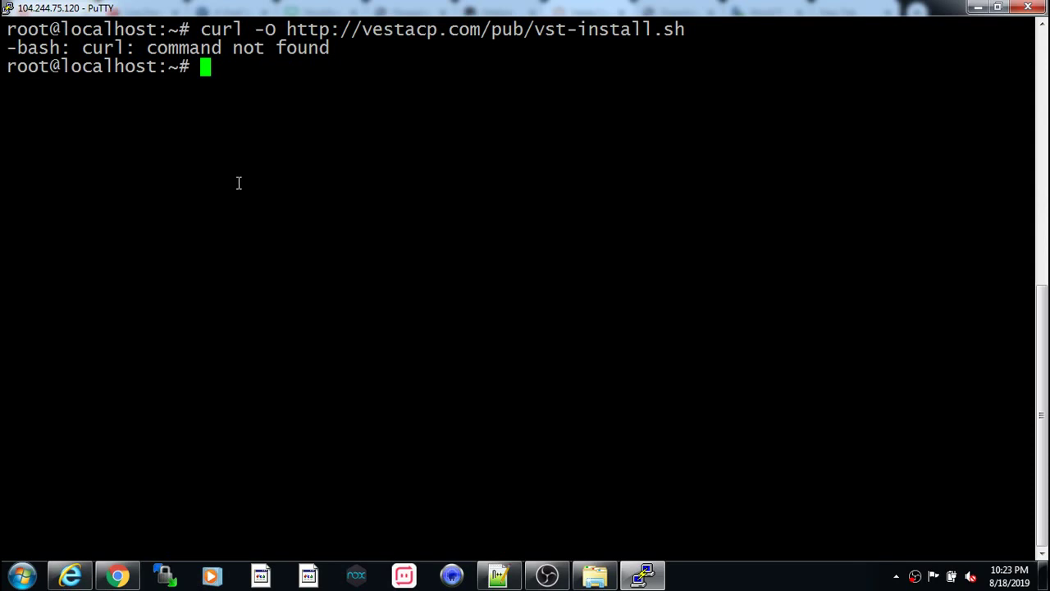
{"action": "type", "text": "apt-get"}
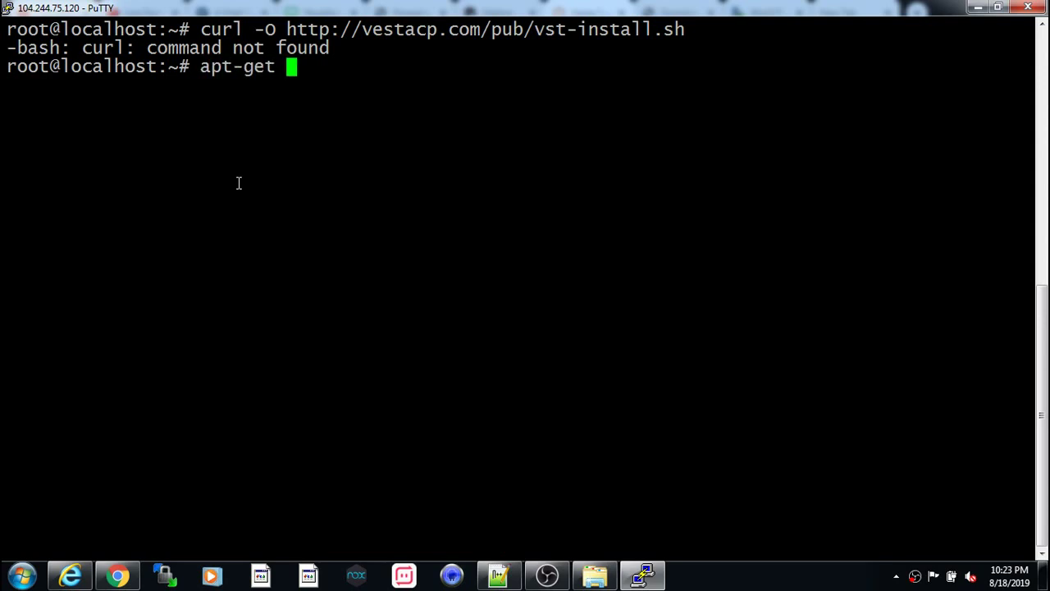
{"action": "type", "text": " install "}
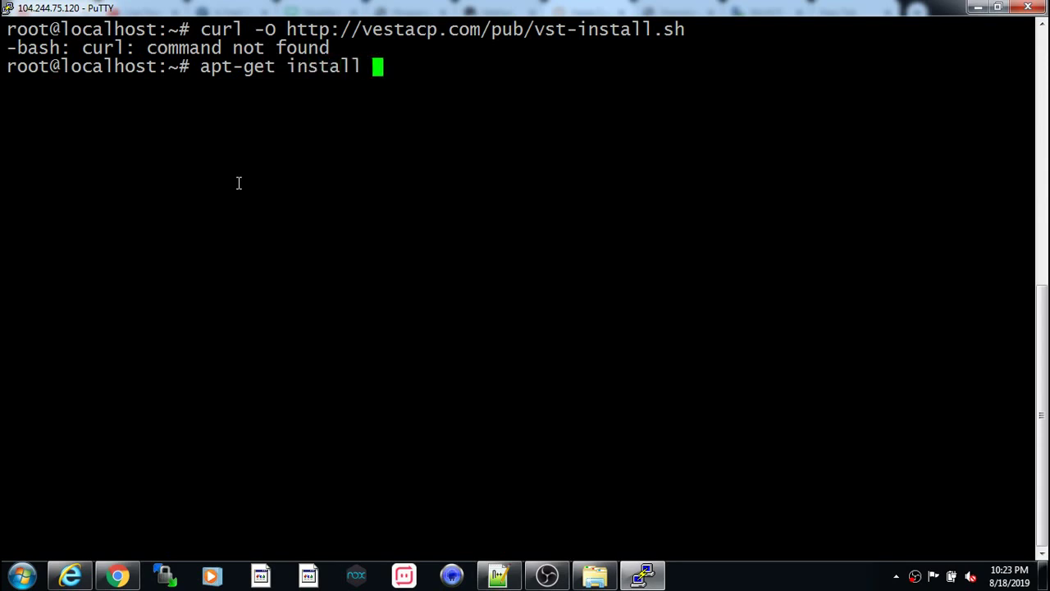
{"action": "type", "text": "curl"}
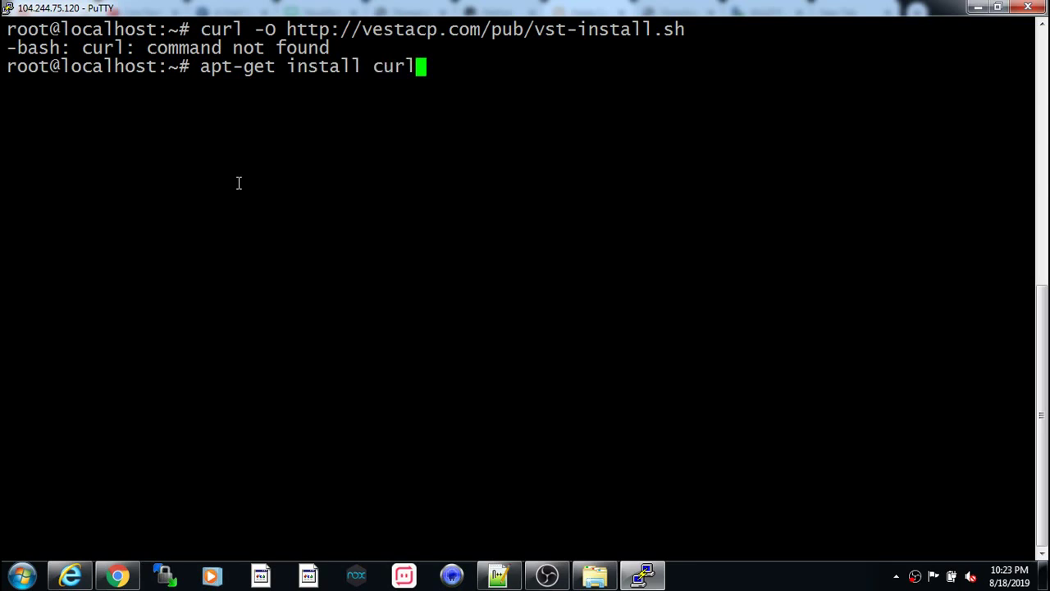
{"action": "key", "text": "Return"}
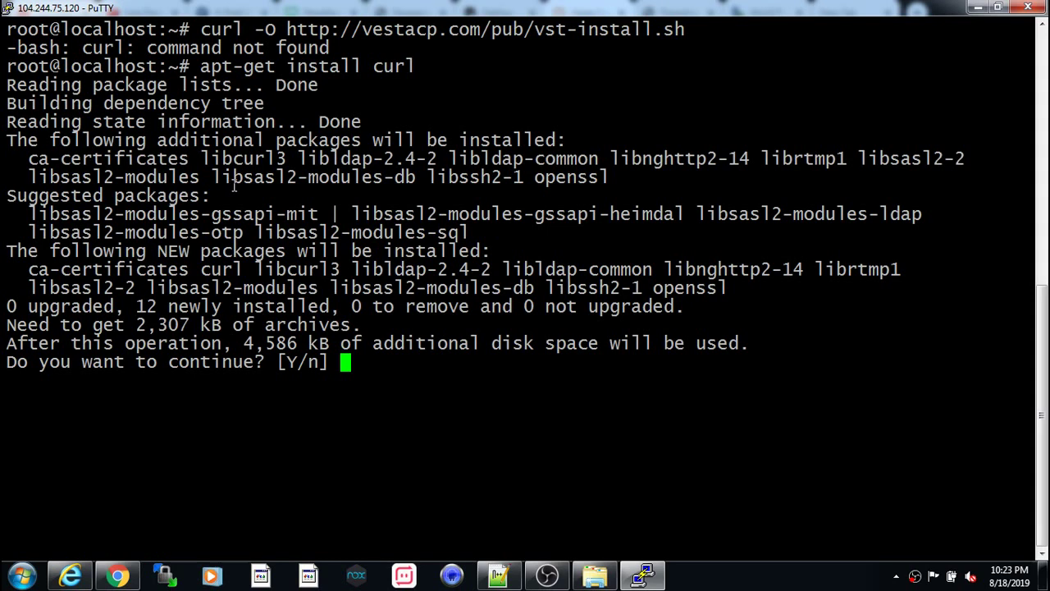
{"action": "type", "text": "y"}
{"action": "key", "text": "Return"}
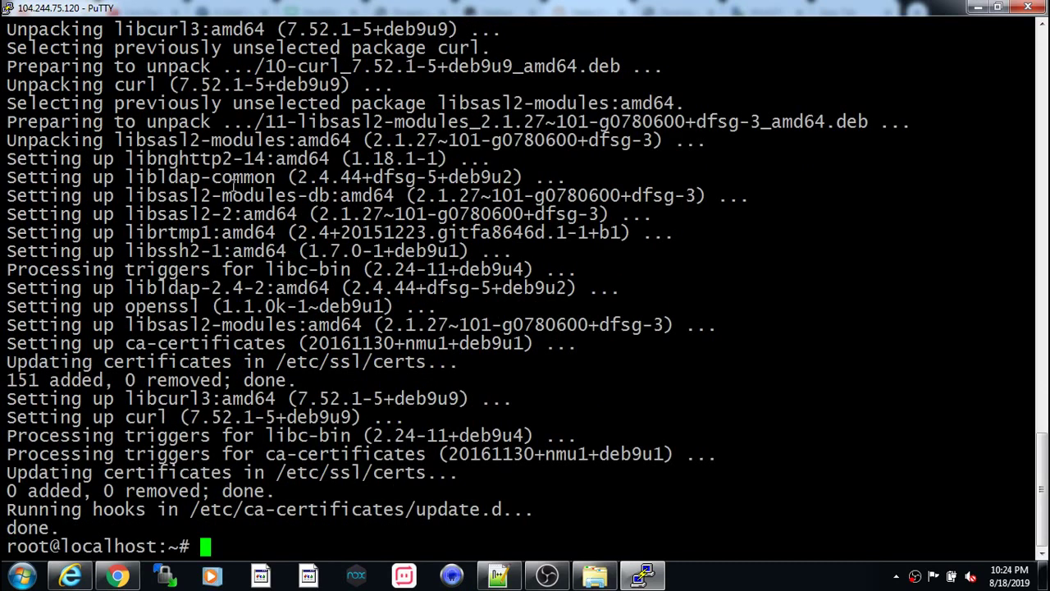
- Clear the terminal and rerun curl to download vst-install.sh (1711 bytes)
{"action": "type", "text": "clear"}
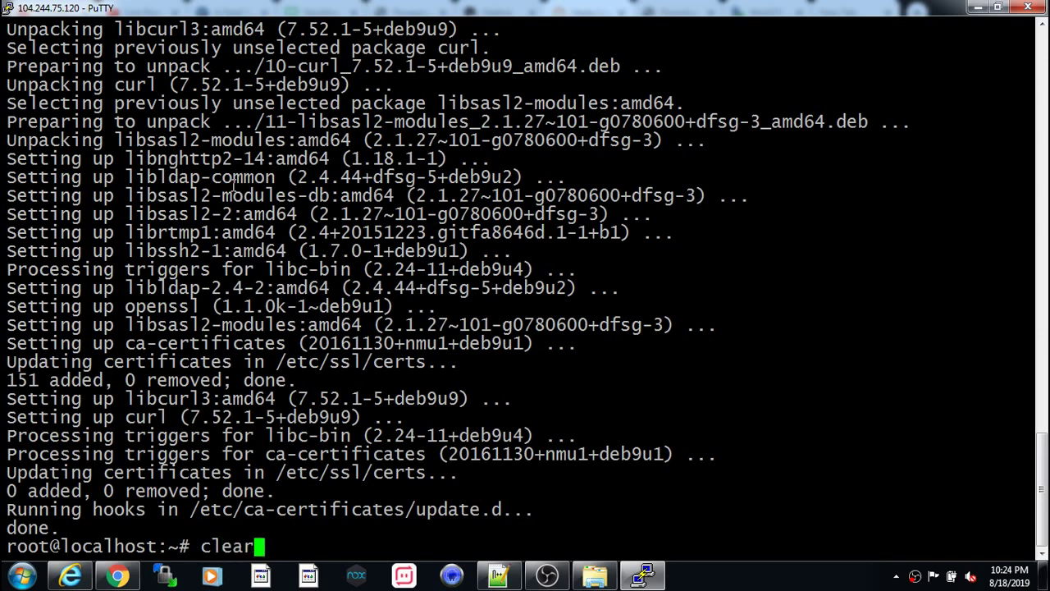
{"action": "key", "text": "Return"}
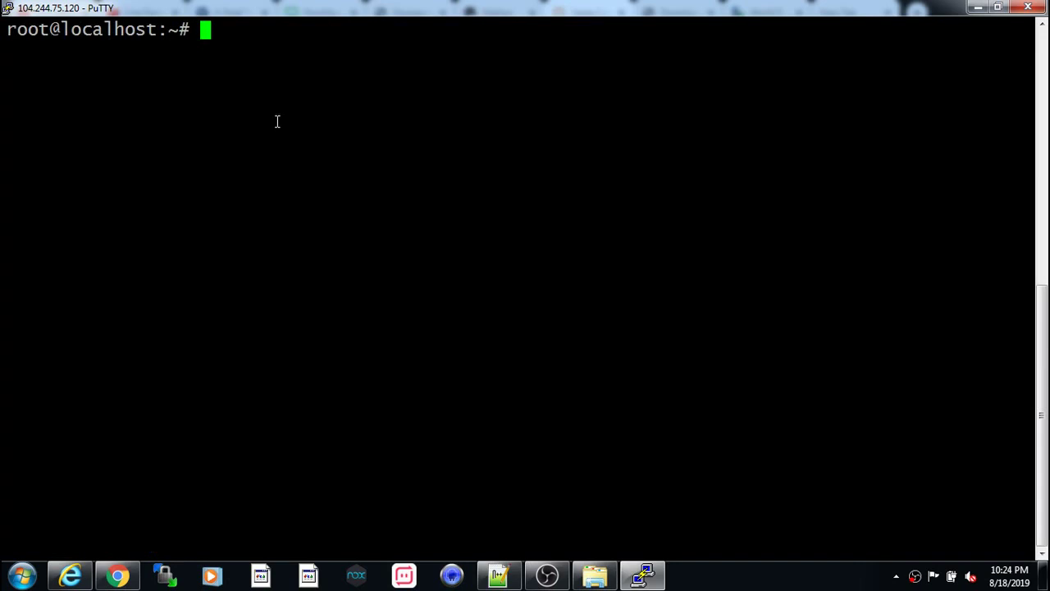
{"action": "right_click", "coordinate": [207, 30]}
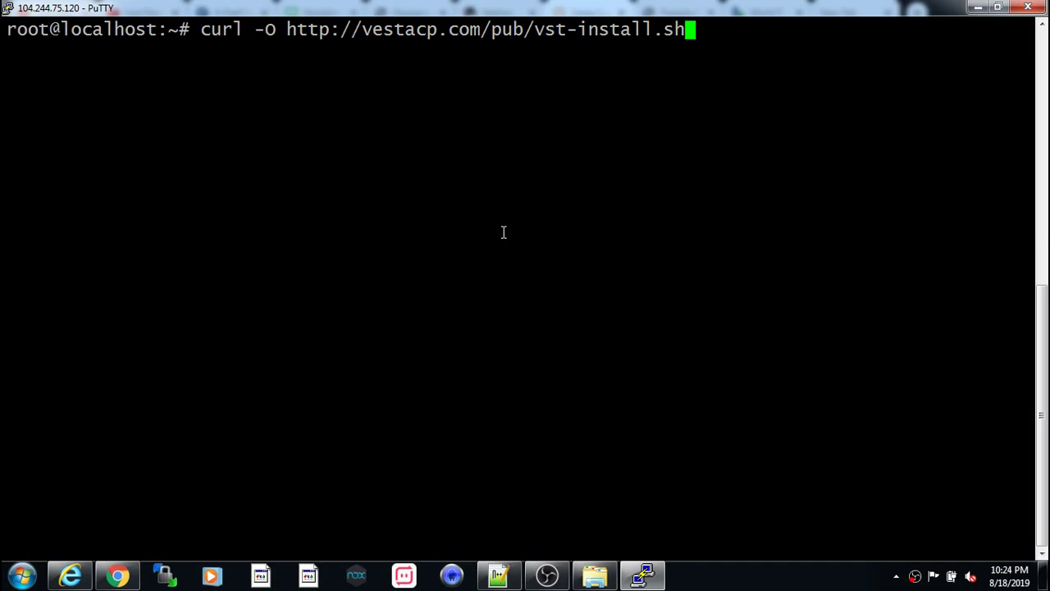
{"action": "key", "text": "Return"}
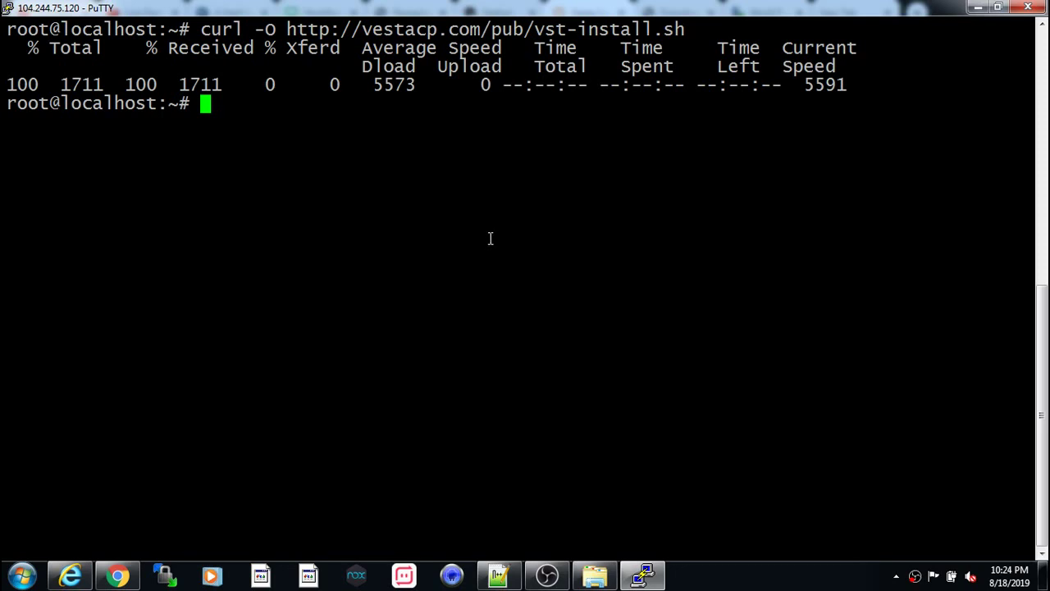
{"action": "key", "text": "alt+Tab"}
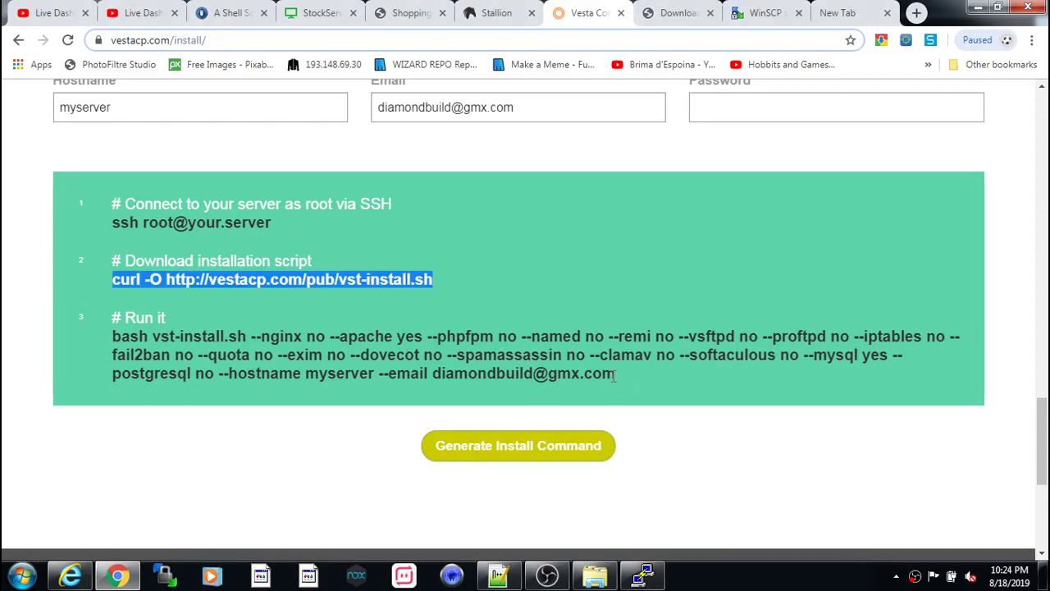
- Copy the generated bash vst-install.sh command (--apache yes, --mysql yes, --hostname myserver) and switch back to PuTTY
{"action": "left_click_drag", "start_coordinate": [616, 369], "coordinate": [115, 337]}
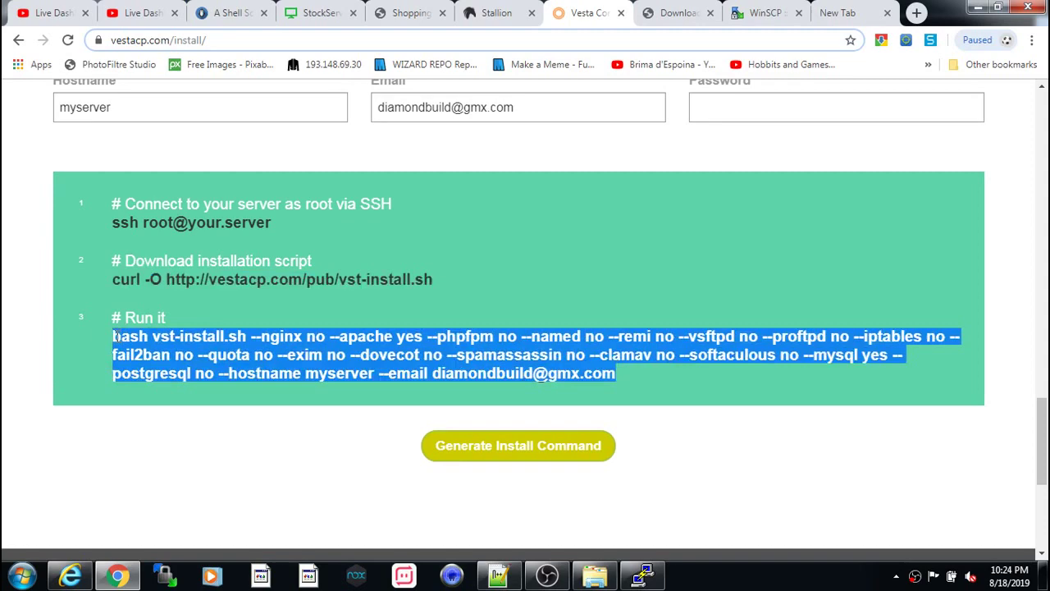
{"action": "scroll", "coordinate": [410, 105], "scroll_direction": "up", "scroll_amount": 3}
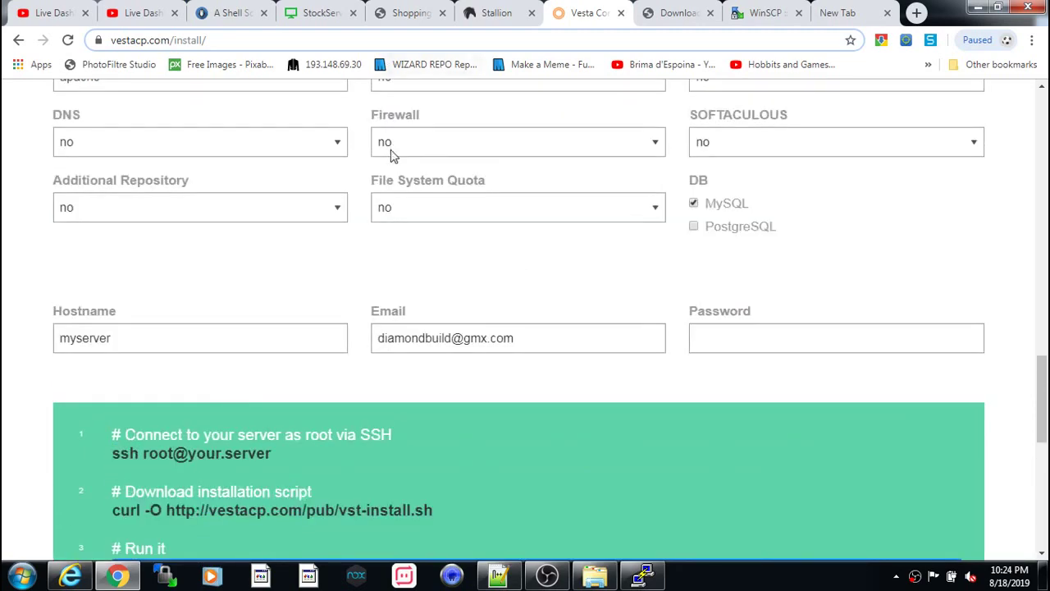
{"action": "scroll", "coordinate": [392, 158], "scroll_direction": "up", "scroll_amount": 2}
{"action": "scroll", "coordinate": [454, 352], "scroll_direction": "down", "scroll_amount": 5}
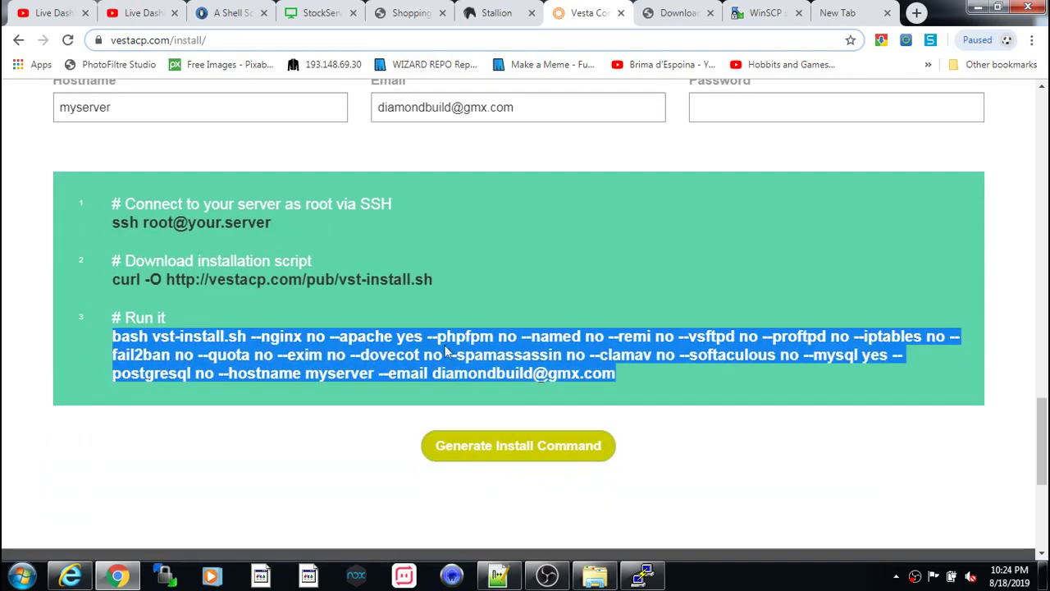
{"action": "right_click", "coordinate": [449, 353]}
{"action": "left_click", "coordinate": [481, 358]}
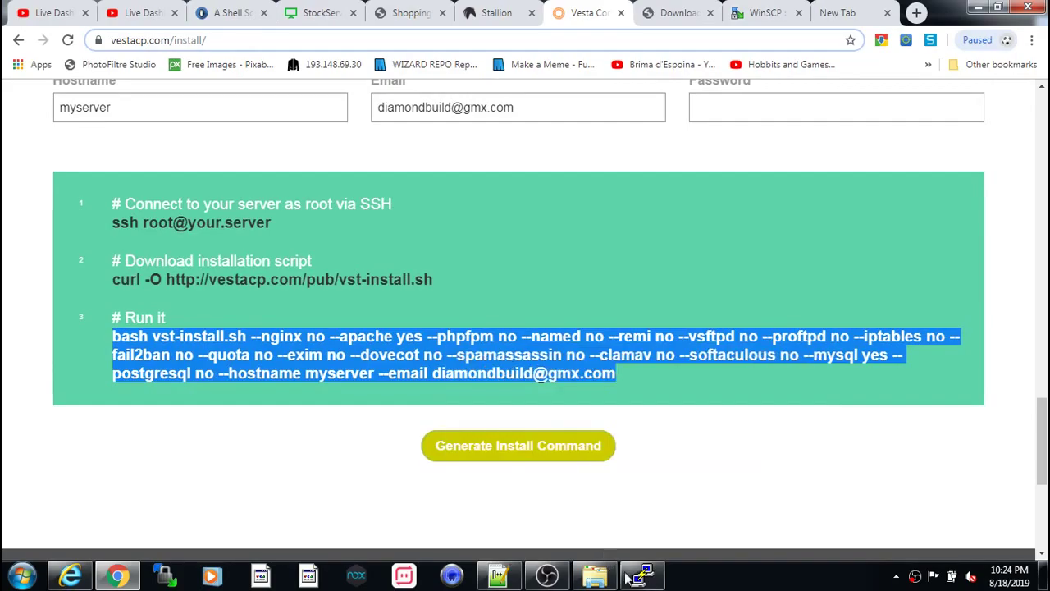
{"action": "left_click", "coordinate": [644, 576]}
- Paste and run the Vesta install command at the server prompt, confirming with y
{"action": "right_click", "coordinate": [244, 121]}
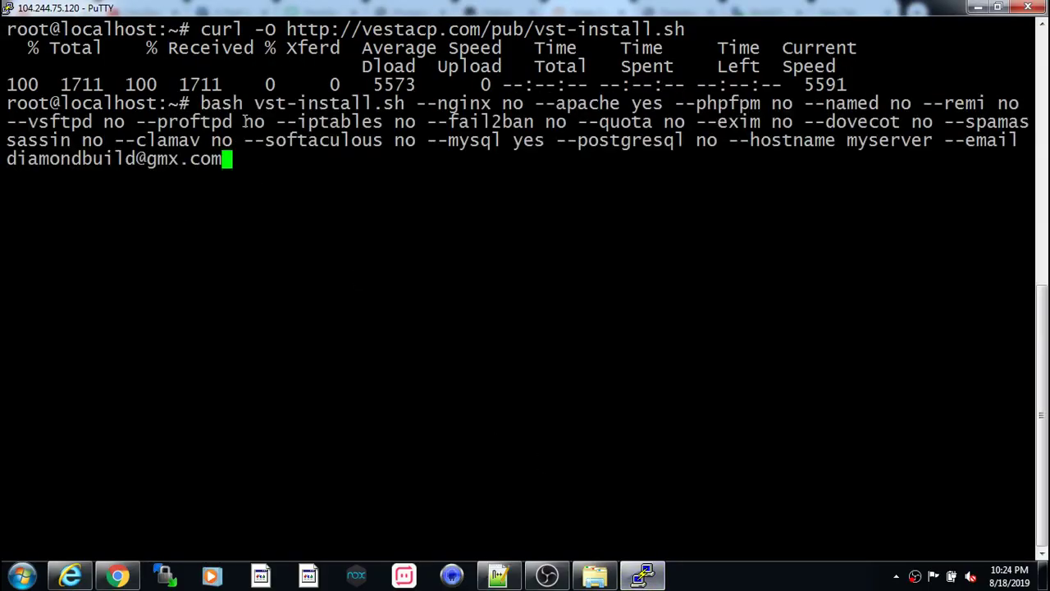
{"action": "key", "text": "Return"}
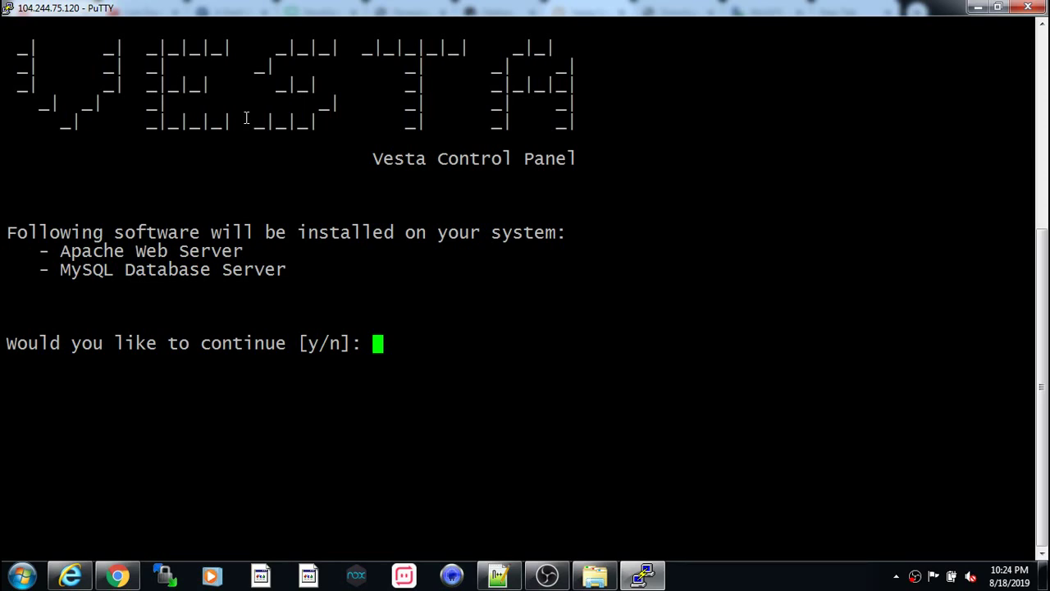
{"action": "type", "text": "y"}
{"action": "key", "text": "Return"}
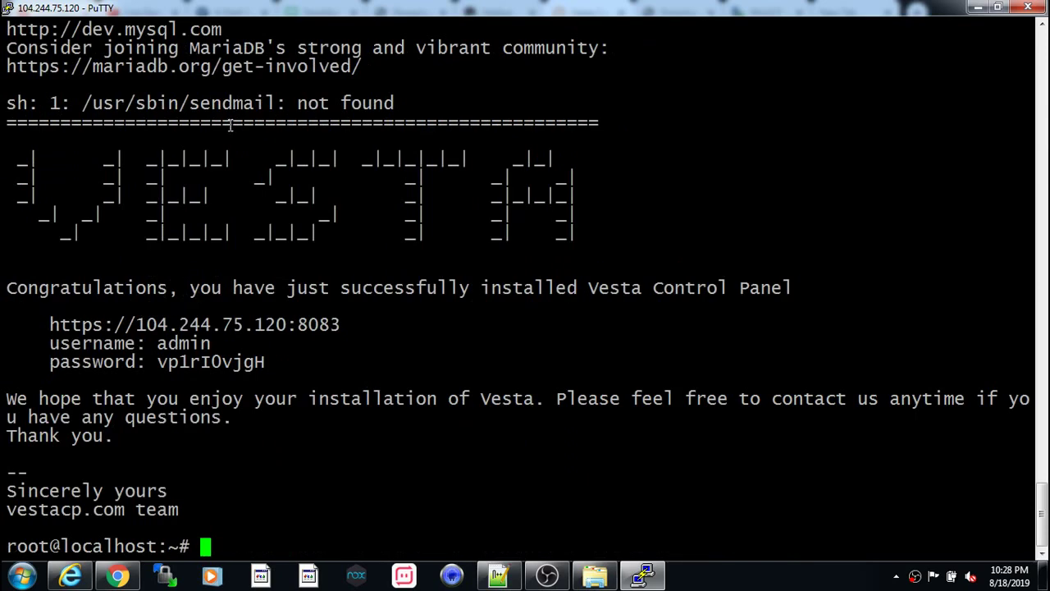
- Copy the finished install output, including the panel login details on port 8083
{"action": "scroll", "coordinate": [189, 10], "scroll_direction": "up", "scroll_amount": 9}
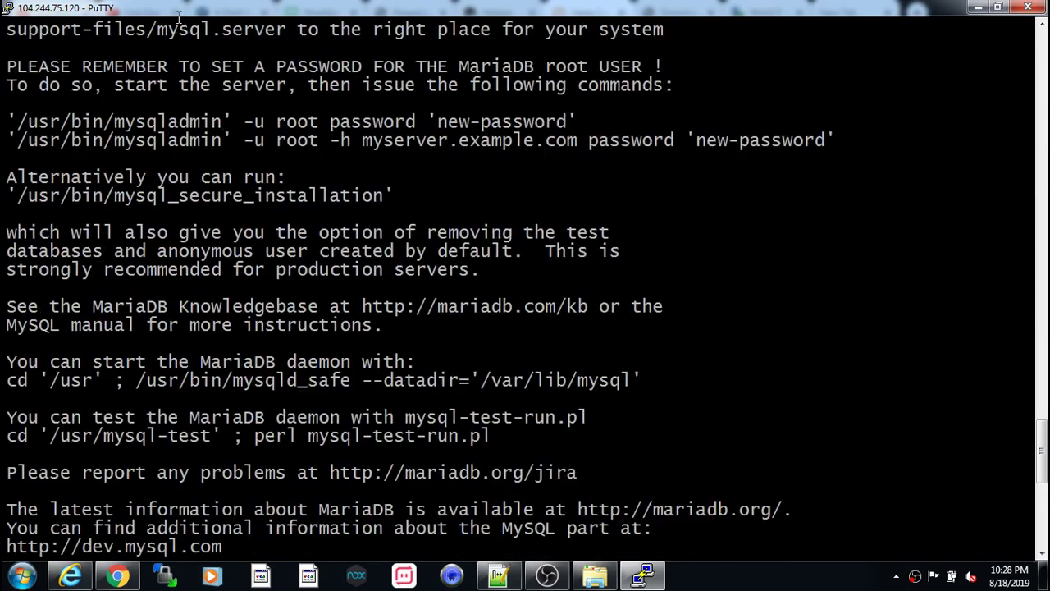
{"action": "scroll", "coordinate": [220, 184], "scroll_direction": "up", "scroll_amount": 5}
{"action": "scroll", "coordinate": [237, 237], "scroll_direction": "down", "scroll_amount": 10}
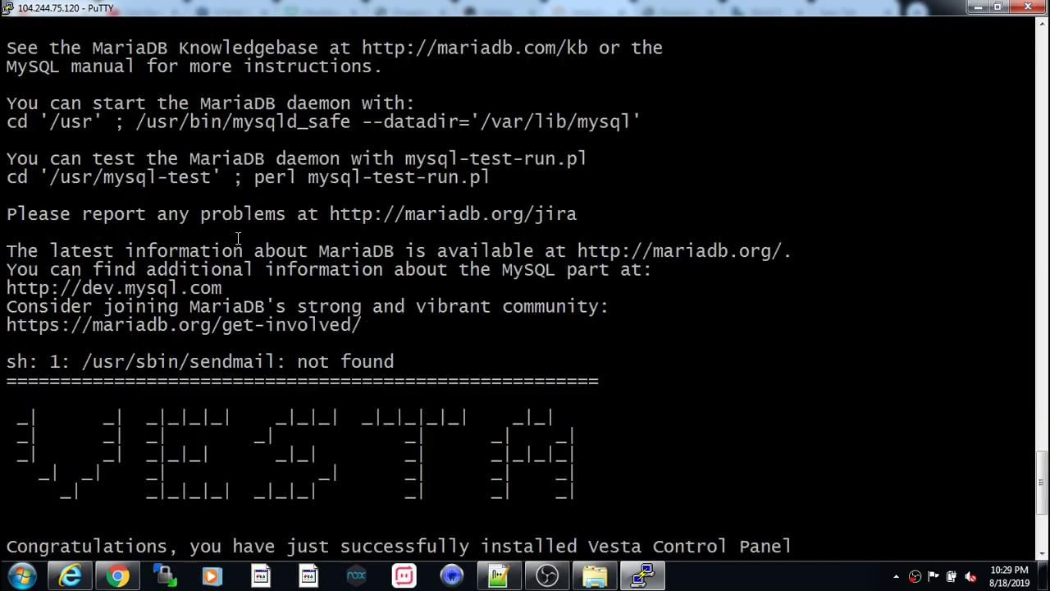
{"action": "scroll", "coordinate": [237, 237], "scroll_direction": "up", "scroll_amount": 9}
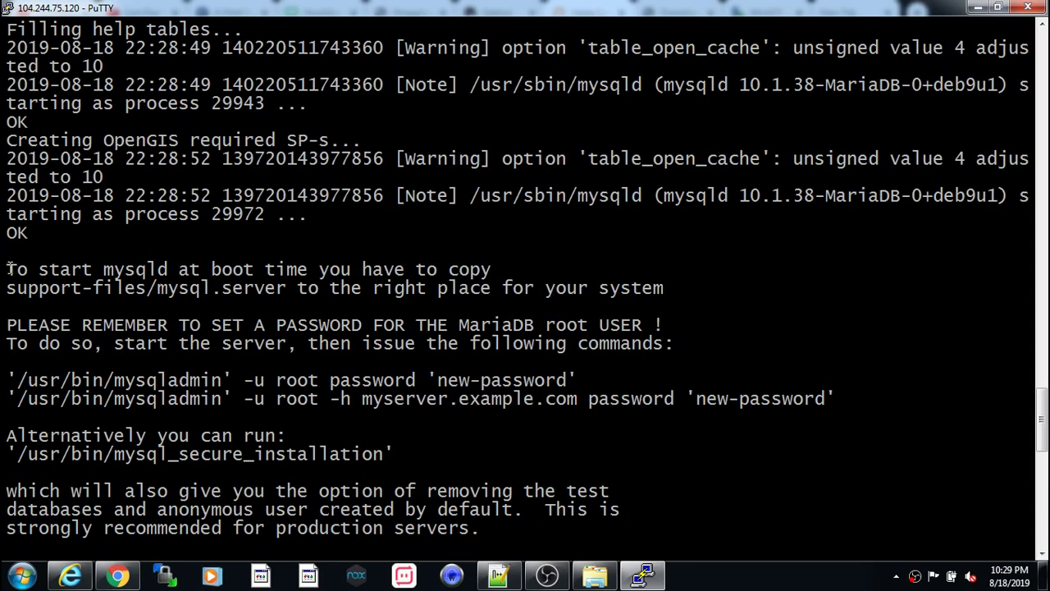
{"action": "left_click_drag", "start_coordinate": [7, 268], "coordinate": [180, 580]}
{"action": "left_click", "coordinate": [244, 417]}
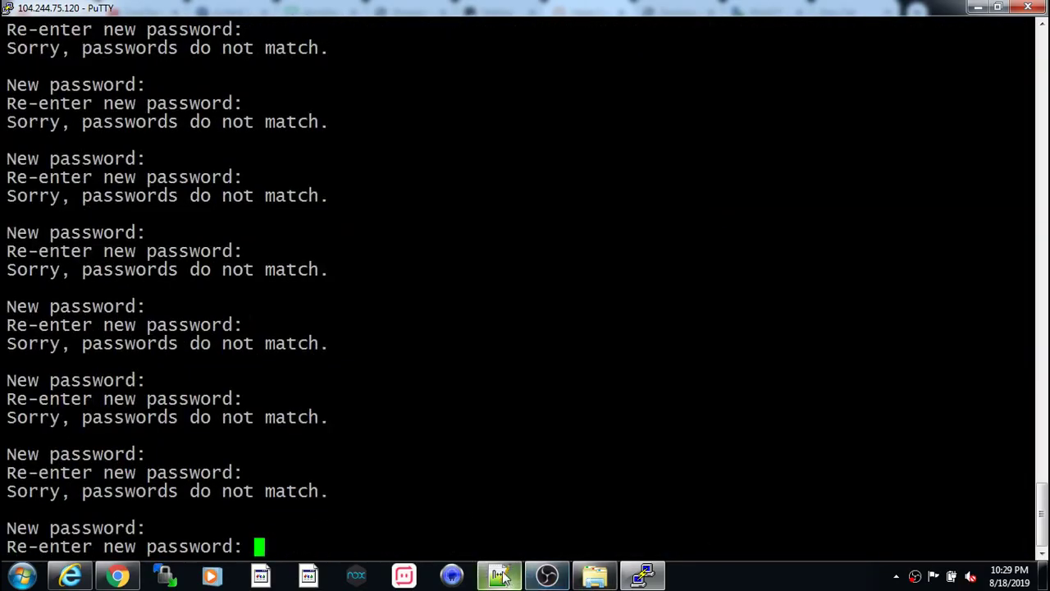
- Paste the Vesta install output into a new Notepad++ document
{"action": "left_click", "coordinate": [502, 576]}
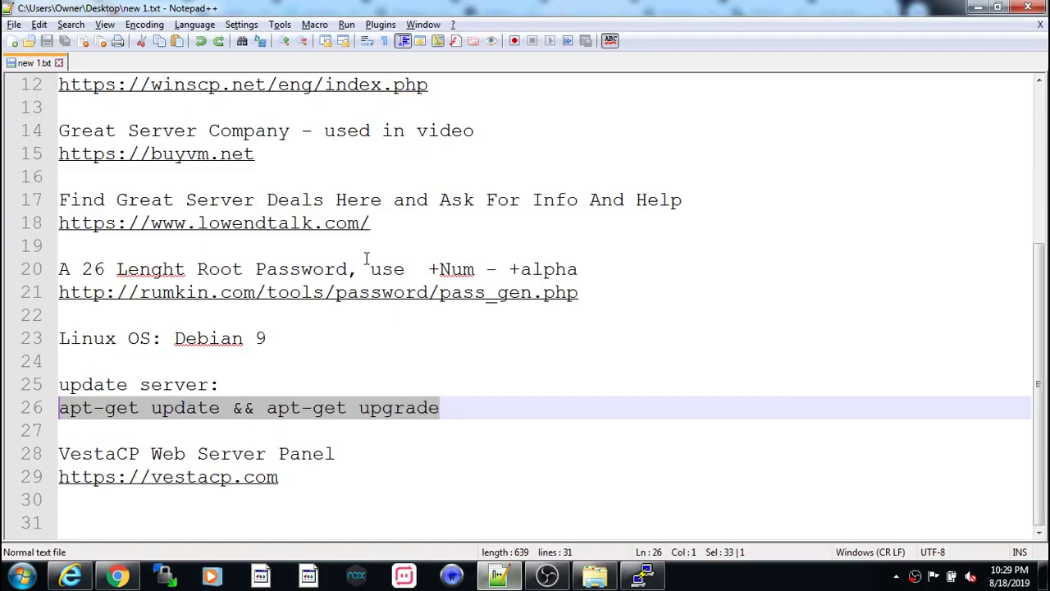
{"action": "left_click", "coordinate": [11, 43]}
{"action": "right_click", "coordinate": [144, 100]}
{"action": "left_click", "coordinate": [212, 148]}
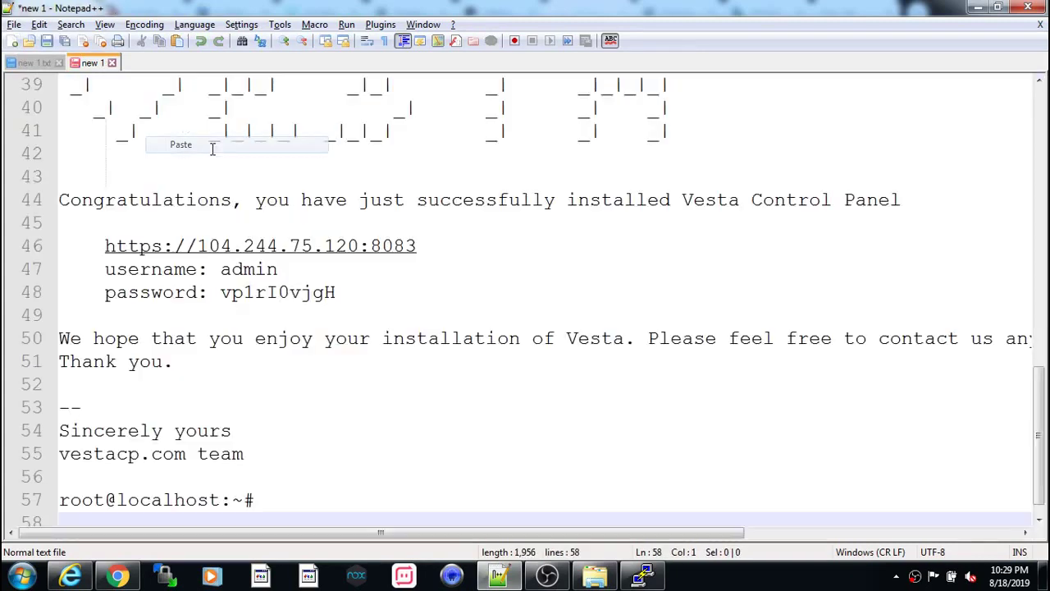
{"action": "scroll", "coordinate": [332, 276], "scroll_direction": "up", "scroll_amount": 1}
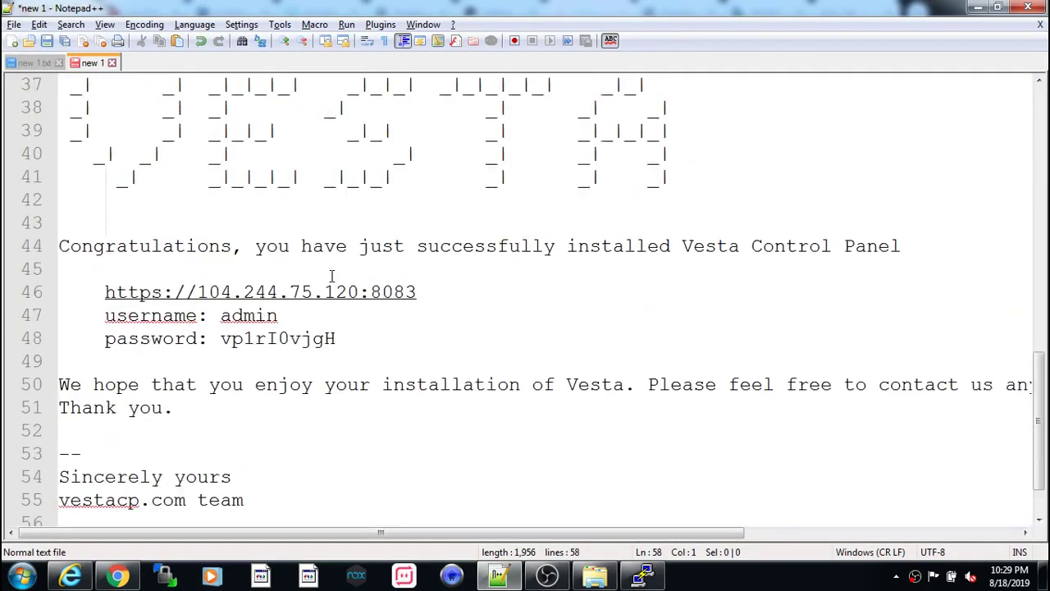
{"action": "scroll", "coordinate": [333, 276], "scroll_direction": "down", "scroll_amount": 2, "text": "ctrl"}
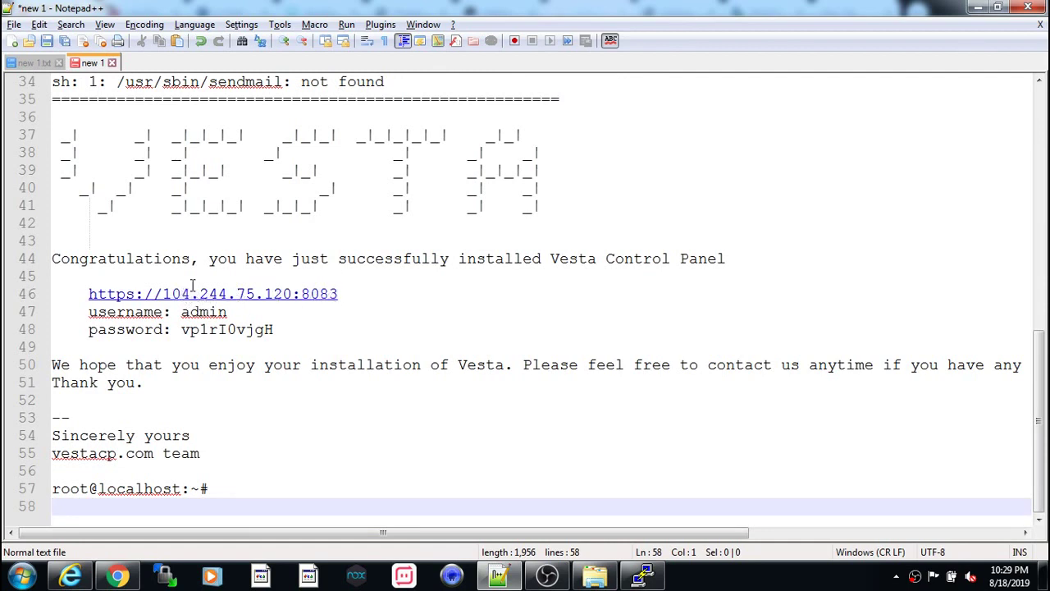
- Copy the generated panel password and open 104.244.75.120:8083 in the browser
{"action": "left_click_drag", "start_coordinate": [273, 330], "coordinate": [184, 329]}
{"action": "right_click", "coordinate": [205, 329]}
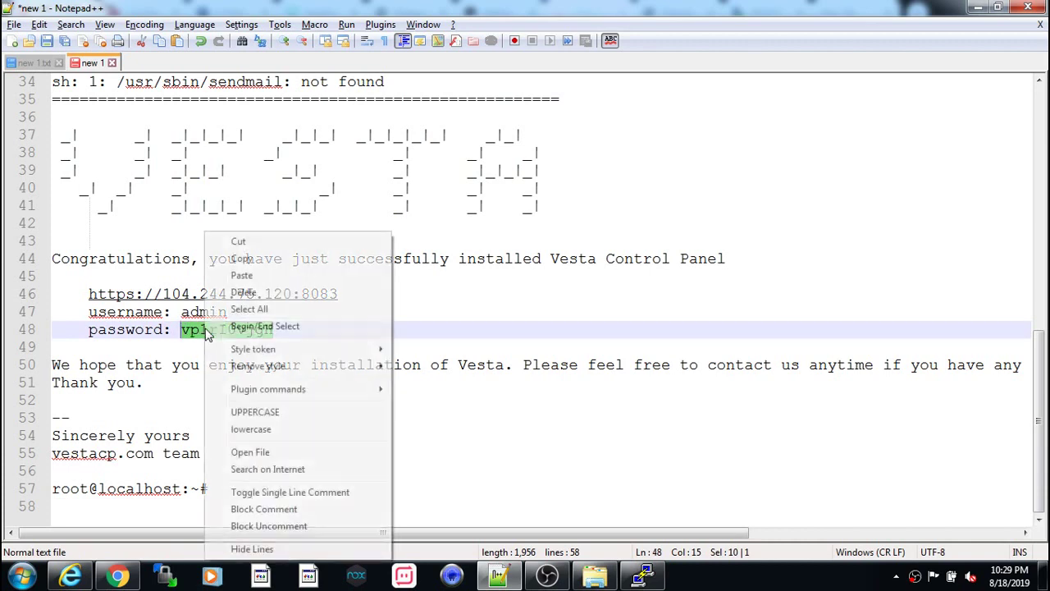
{"action": "left_click", "coordinate": [240, 259]}
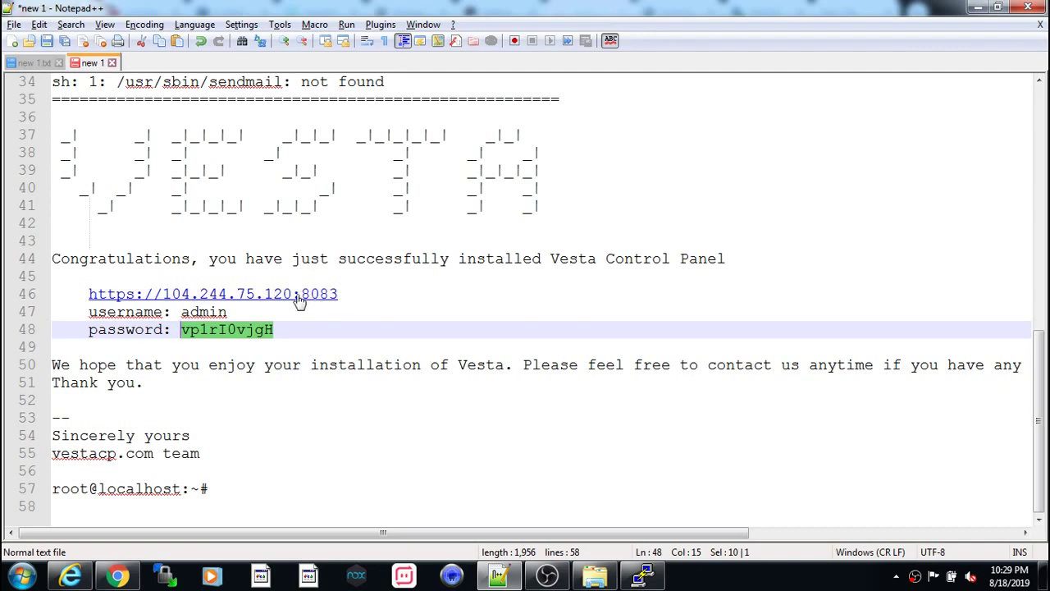
{"action": "double_click", "coordinate": [299, 295]}
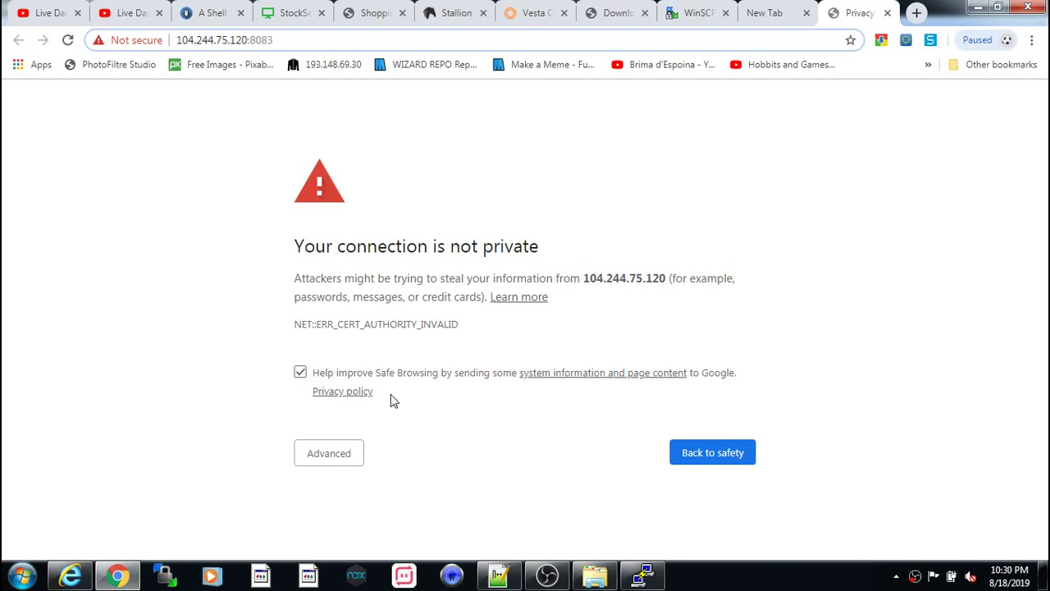
- Reload the panel page and proceed past the 'connection is not private' warning
{"action": "key", "text": "F5"}
{"action": "left_click", "coordinate": [339, 459]}
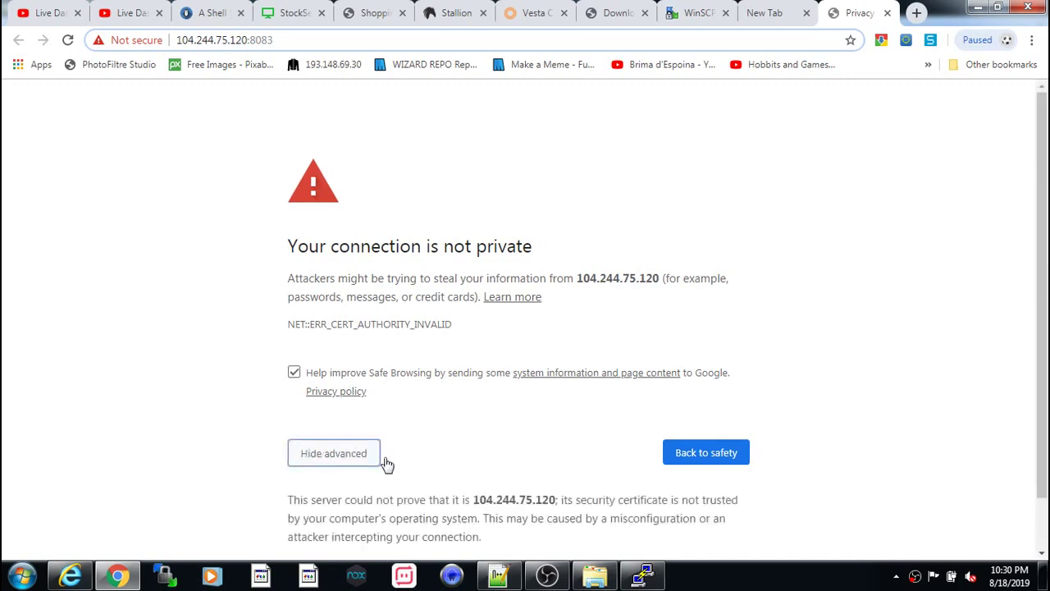
{"action": "scroll", "coordinate": [385, 462], "scroll_direction": "down", "scroll_amount": 1}
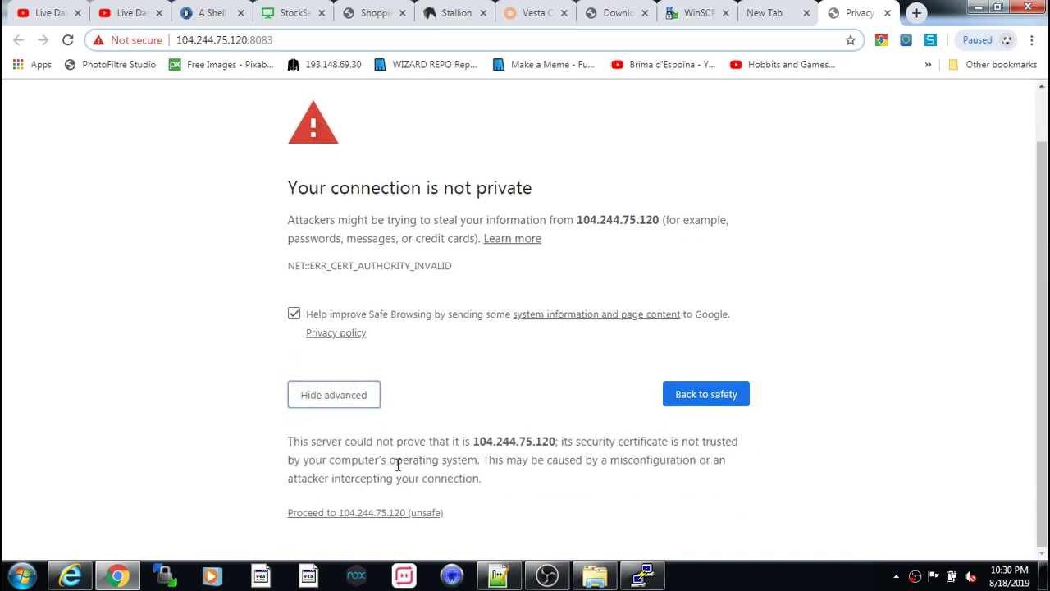
{"action": "left_click", "coordinate": [365, 517]}
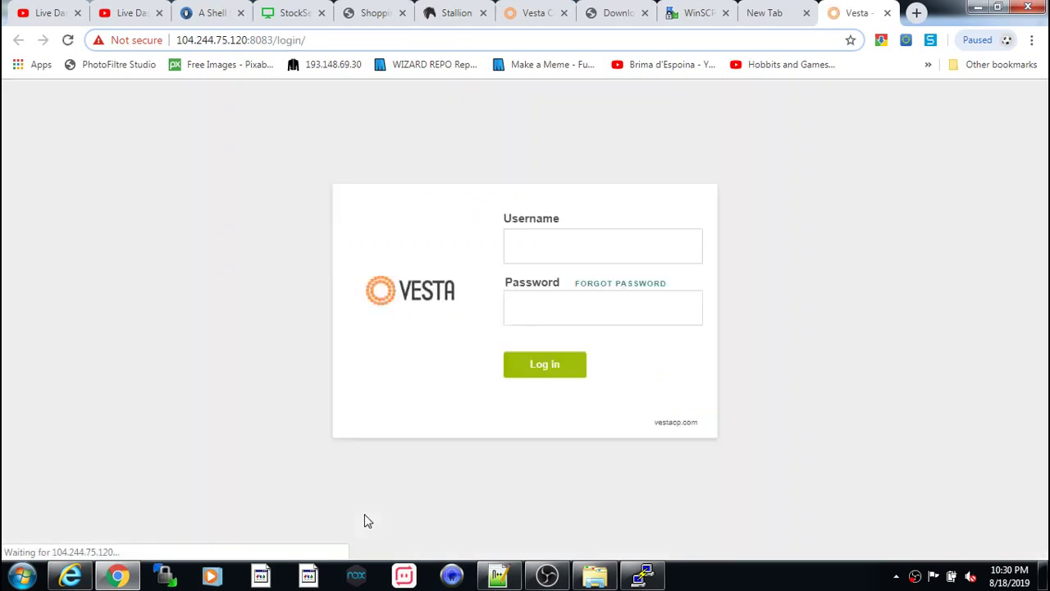
- Log in to Vesta as admin using the pasted panel password
{"action": "left_click", "coordinate": [523, 254]}
{"action": "type", "text": "admin"}
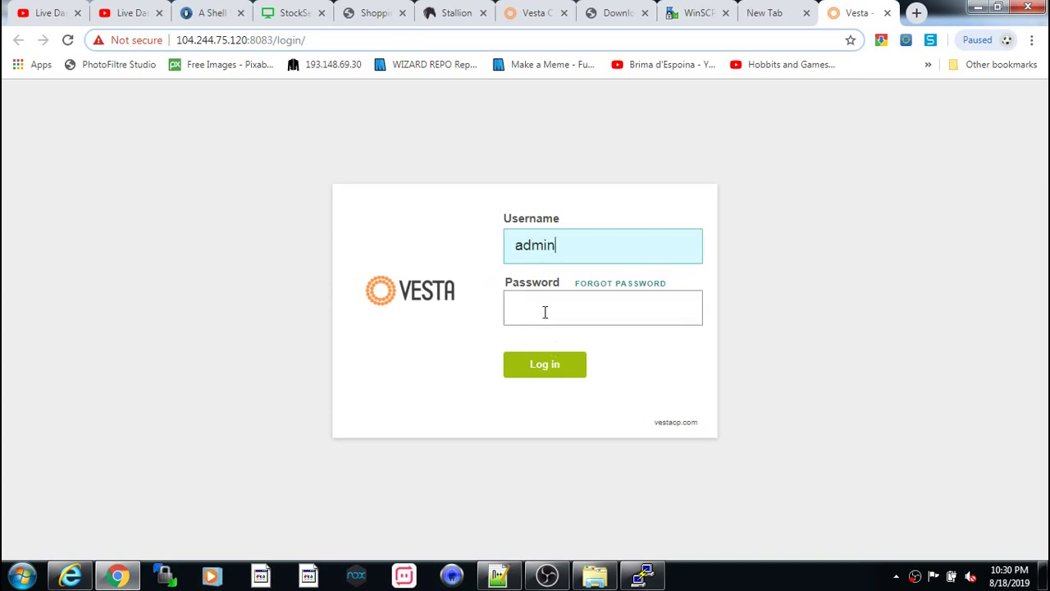
{"action": "left_click", "coordinate": [544, 315]}
{"action": "right_click", "coordinate": [543, 315]}
{"action": "left_click", "coordinate": [582, 404]}
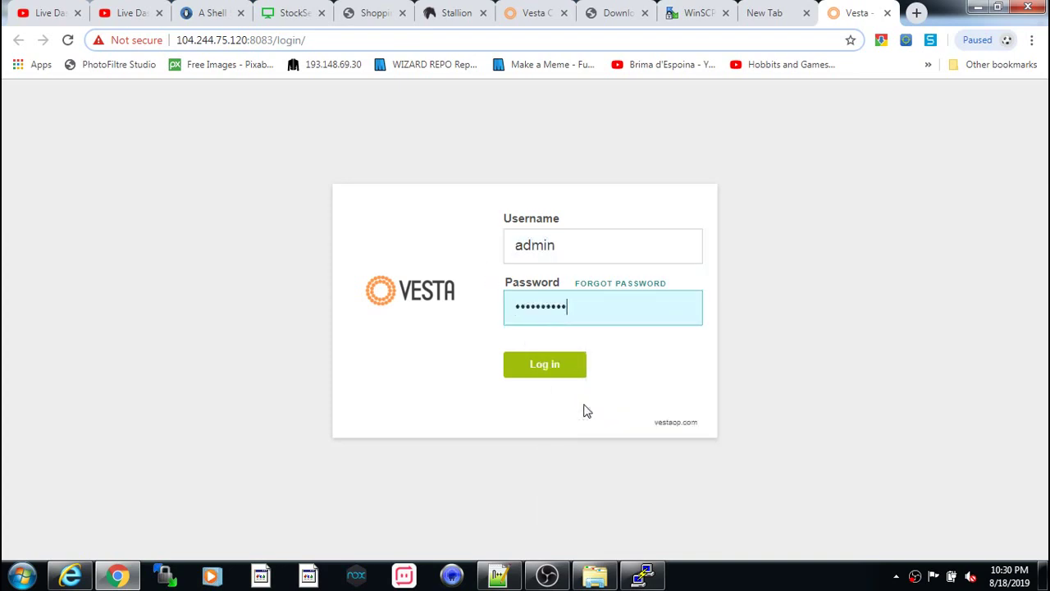
{"action": "left_click", "coordinate": [556, 369]}
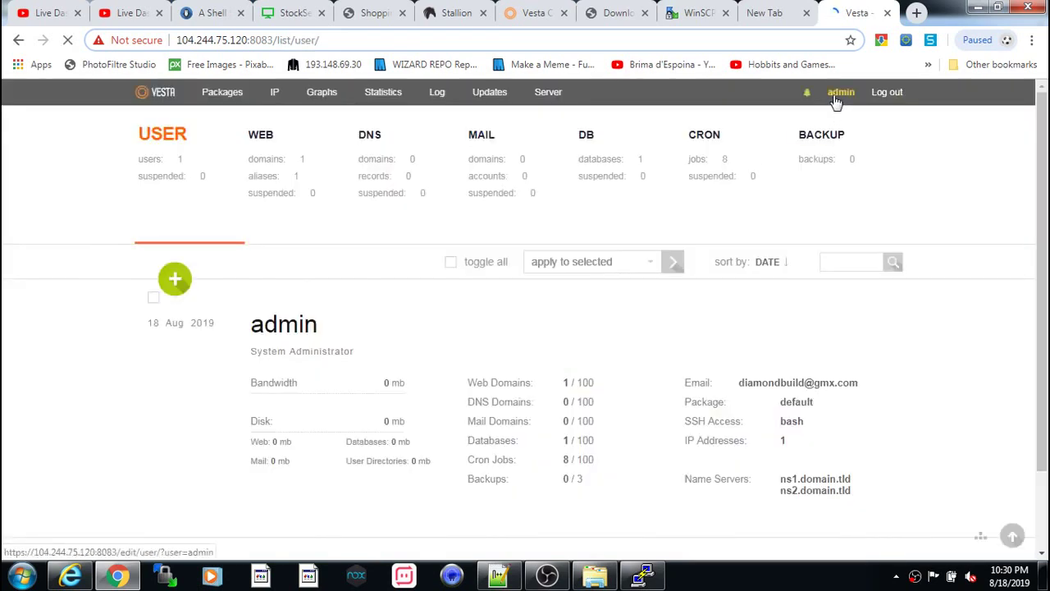
- Enter a new password on the admin account's Editing User page and save it
{"action": "left_click", "coordinate": [833, 96]}
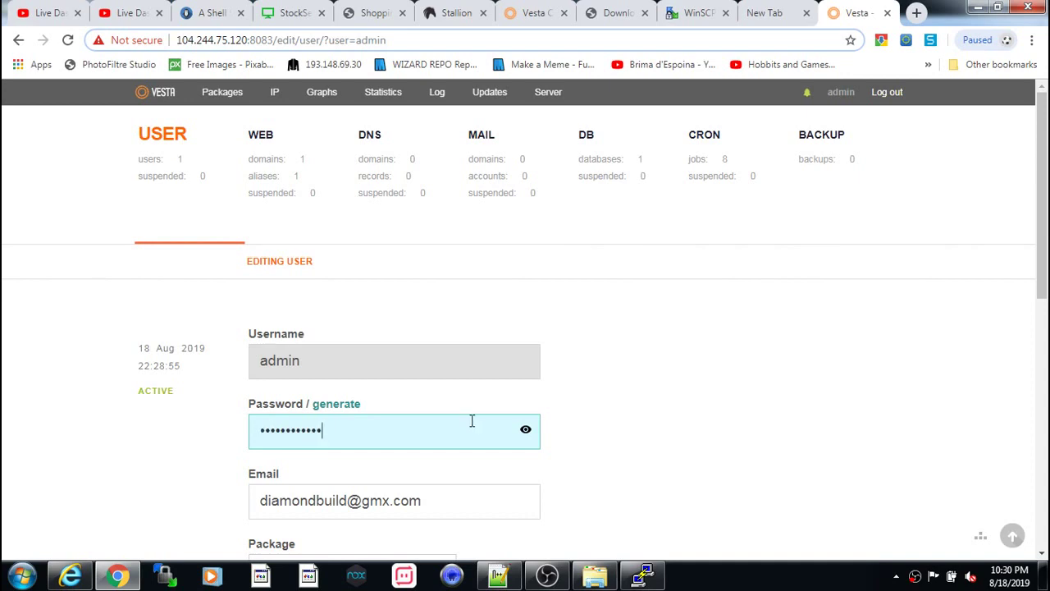
{"action": "scroll", "coordinate": [399, 437], "scroll_direction": "down", "scroll_amount": 7}
{"action": "left_click", "coordinate": [303, 475]}
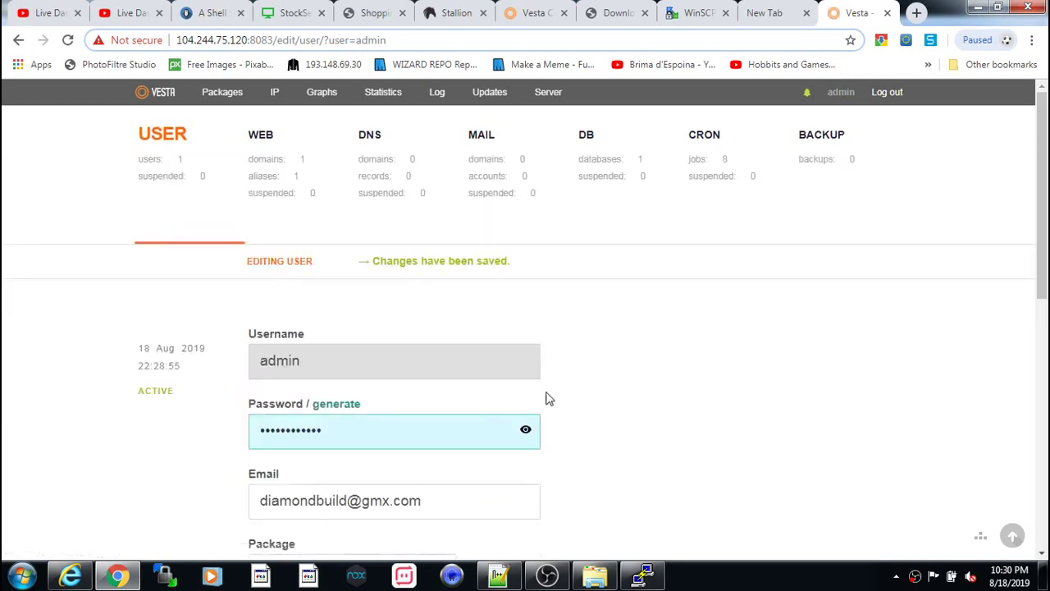
{"action": "left_click", "coordinate": [1029, 215]}
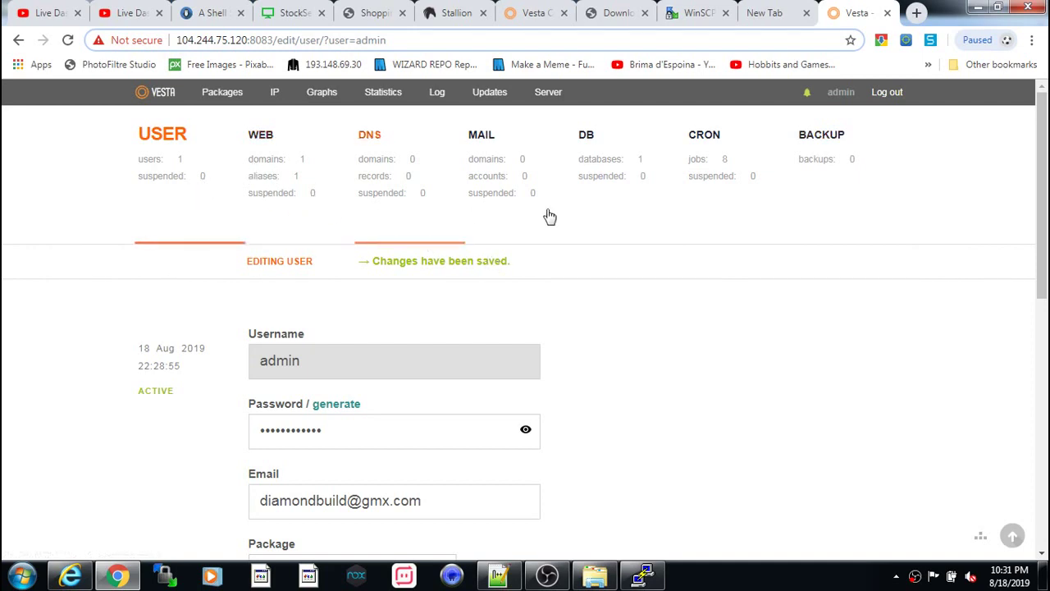
- Copy the server IP from the panel URL and load the server's default site in a new tab
{"action": "left_click", "coordinate": [246, 41]}
{"action": "left_click", "coordinate": [246, 41]}
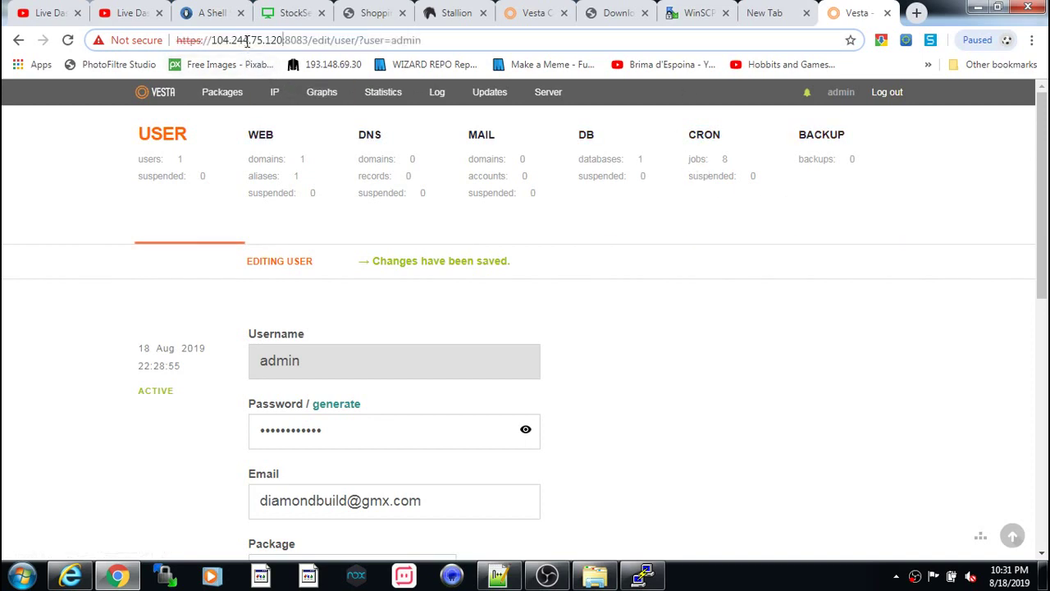
{"action": "left_click_drag", "start_coordinate": [283, 40], "coordinate": [214, 34]}
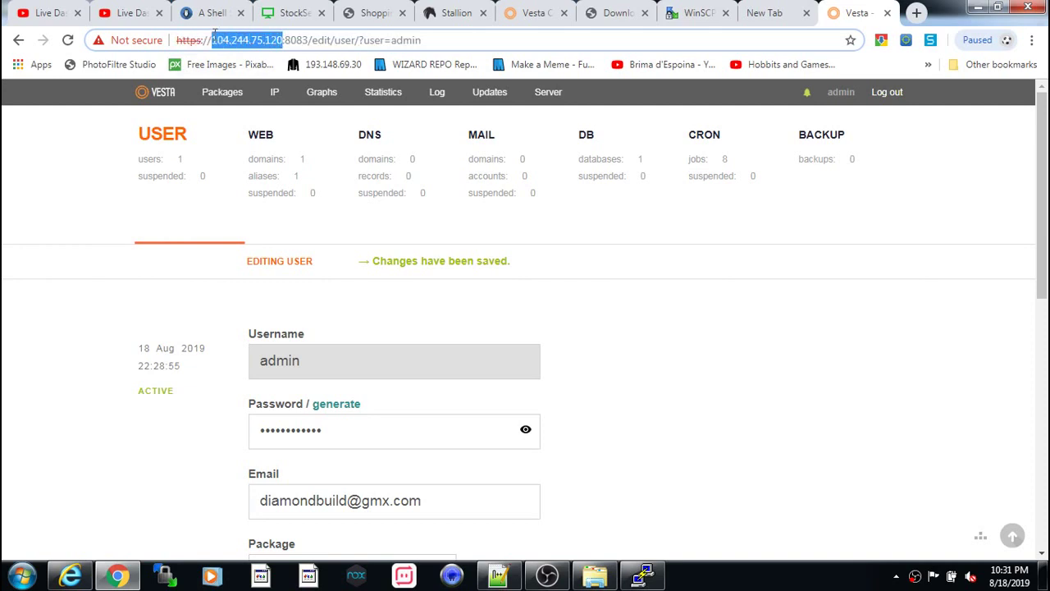
{"action": "right_click", "coordinate": [227, 41]}
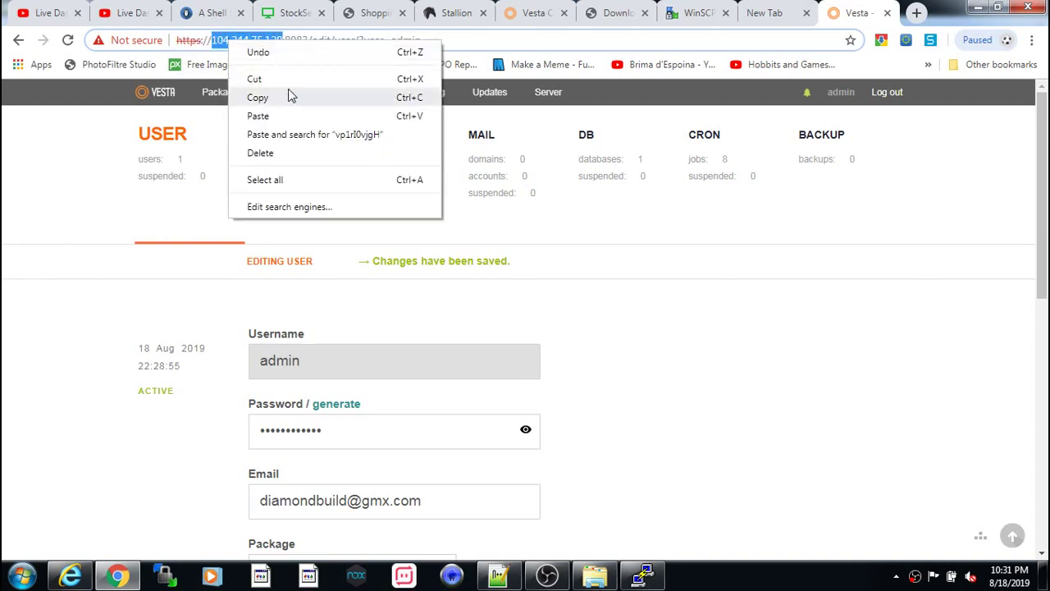
{"action": "left_click", "coordinate": [289, 96]}
{"action": "left_click", "coordinate": [916, 12]}
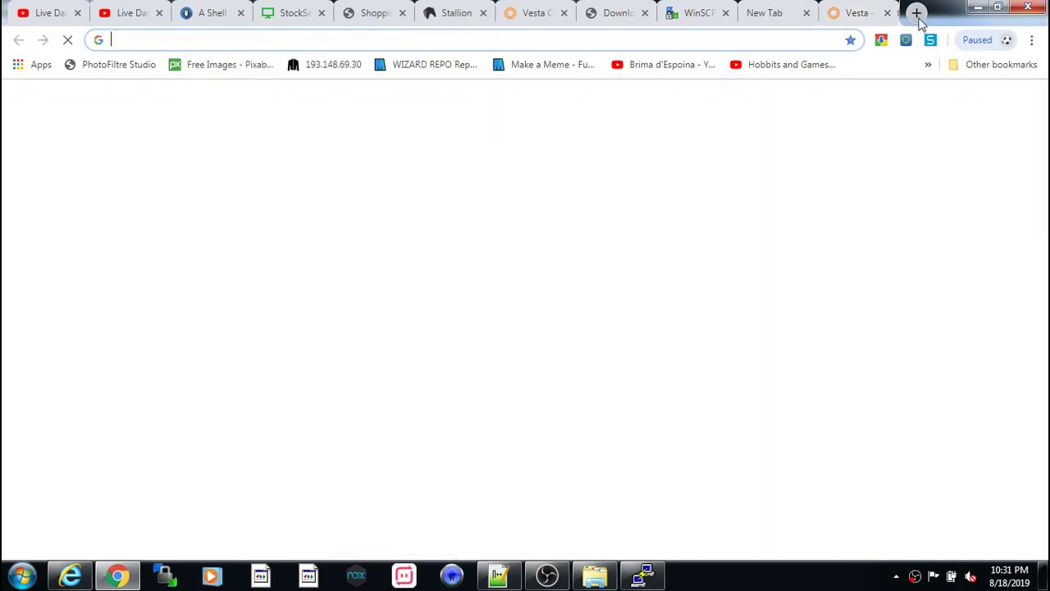
{"action": "right_click", "coordinate": [467, 40]}
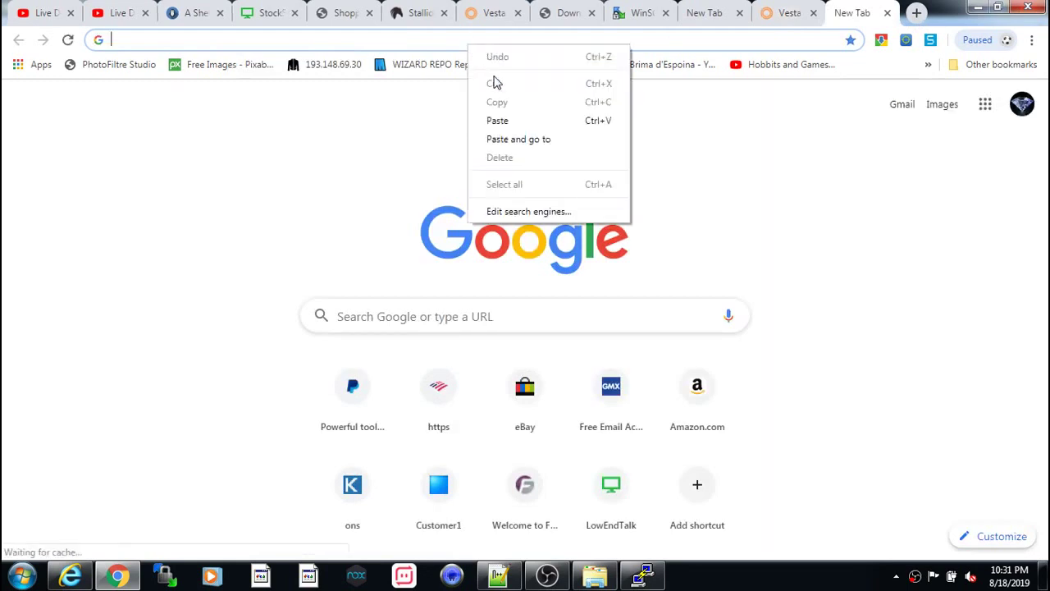
{"action": "left_click", "coordinate": [506, 139]}
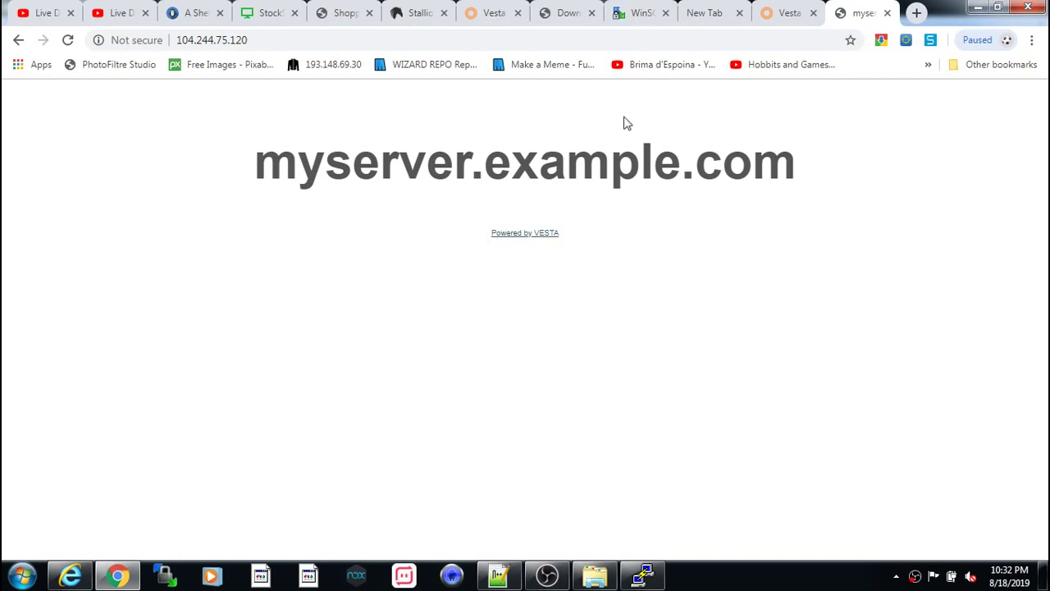
- Show Vesta's WEB domain list and select the myserver.example.com domain name
{"action": "left_click", "coordinate": [785, 15]}
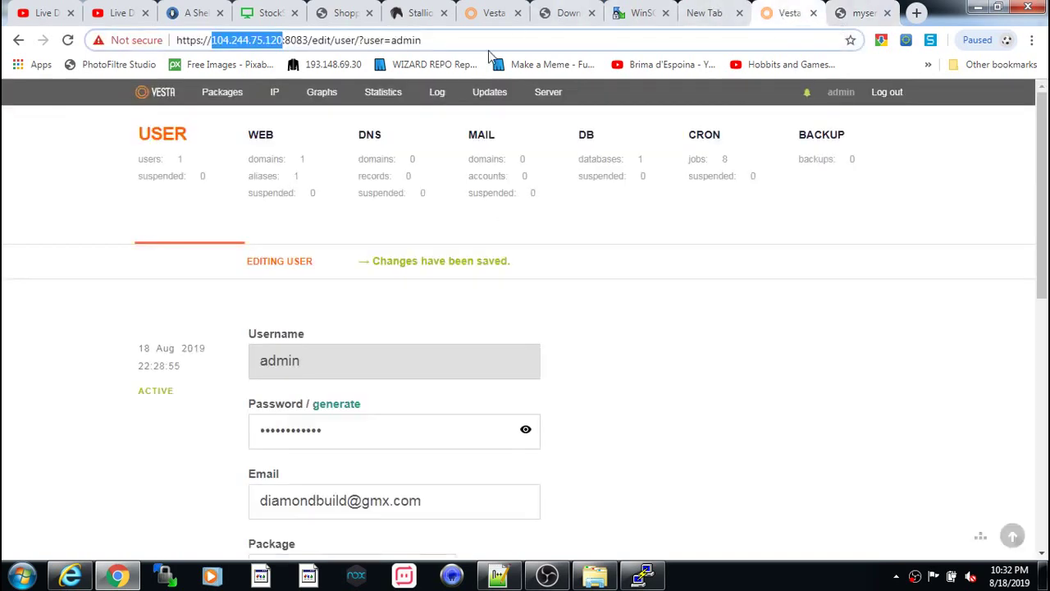
{"action": "scroll", "coordinate": [529, 261], "scroll_direction": "down", "scroll_amount": 3}
{"action": "scroll", "coordinate": [206, 152], "scroll_direction": "up", "scroll_amount": 3}
{"action": "left_click", "coordinate": [259, 137]}
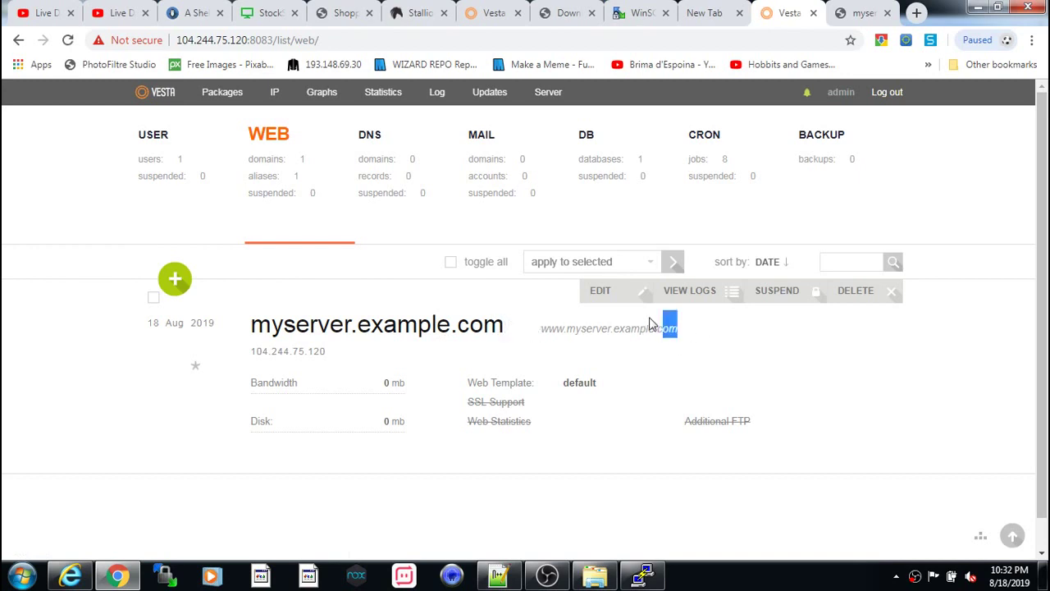
{"action": "triple_click", "coordinate": [526, 318]}
{"action": "left_click_drag", "start_coordinate": [526, 318], "coordinate": [253, 324]}
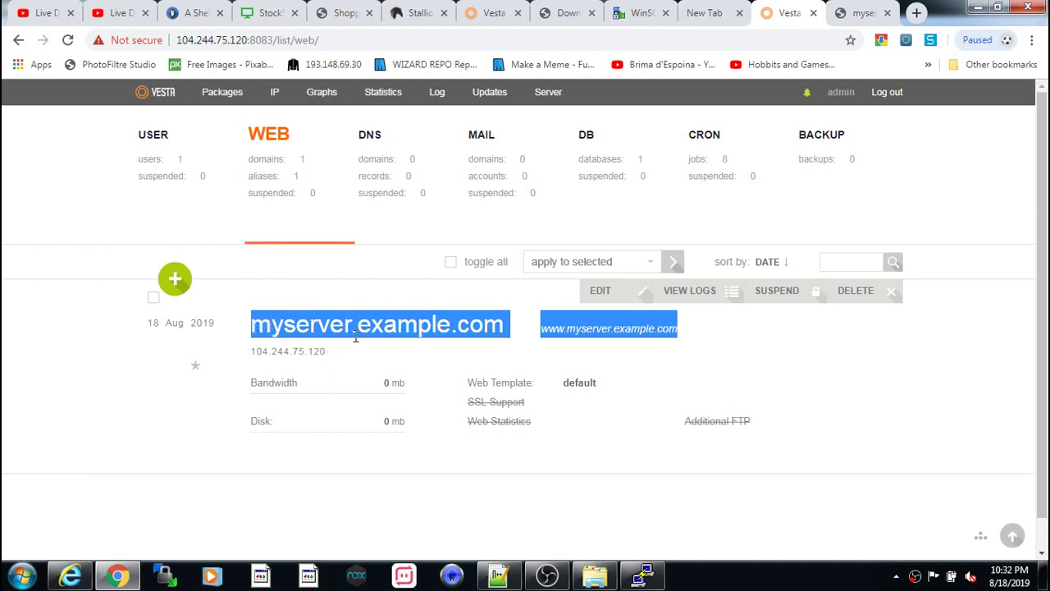
- Show the desktop, open the winscp512 folder and launch WinSCP.exe
{"action": "left_click", "coordinate": [599, 570]}
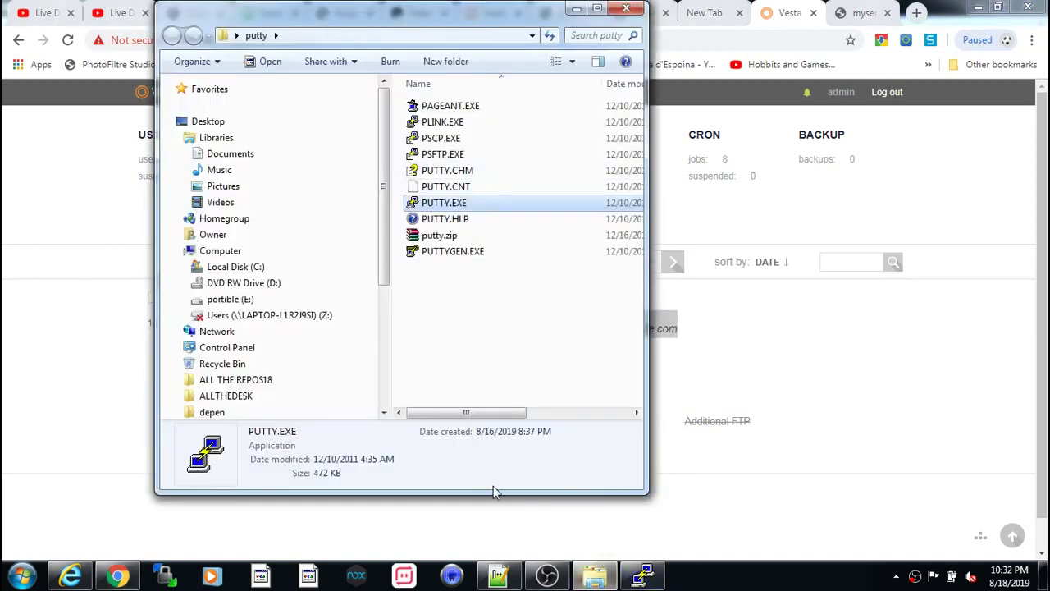
{"action": "right_click", "coordinate": [769, 584]}
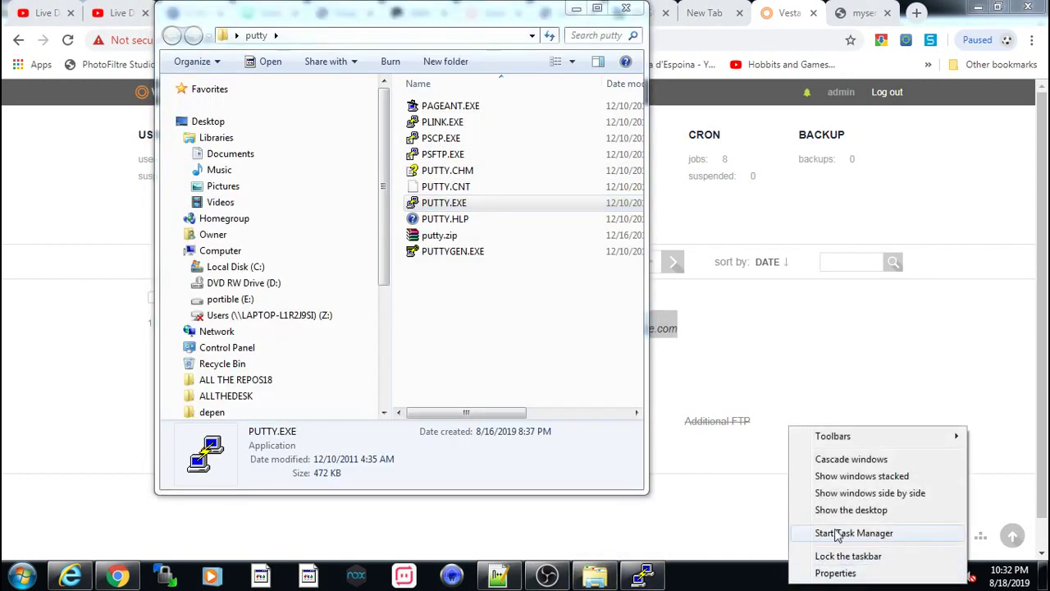
{"action": "left_click", "coordinate": [839, 507]}
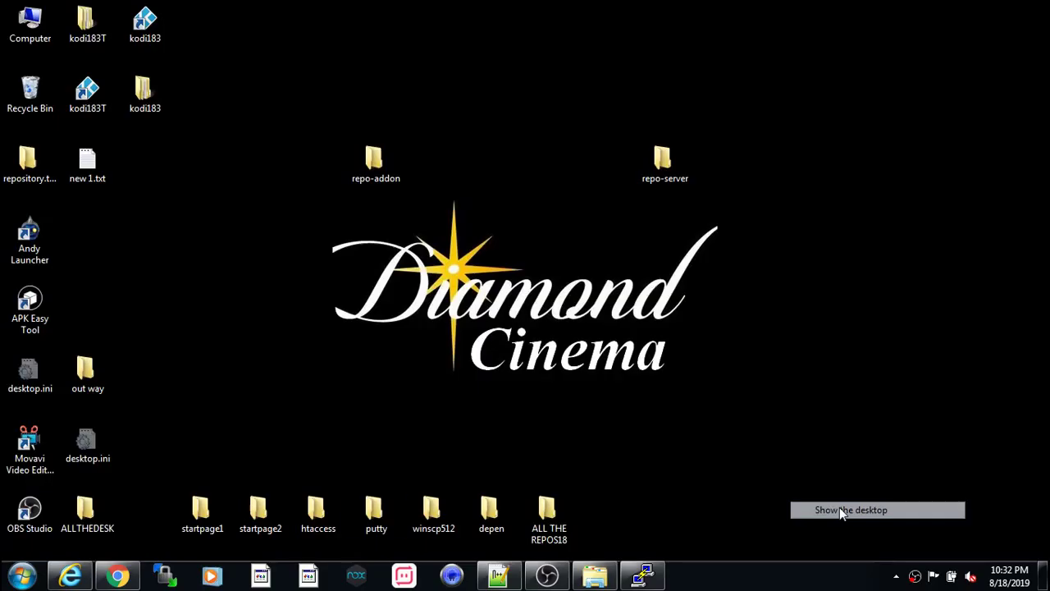
{"action": "double_click", "coordinate": [432, 513]}
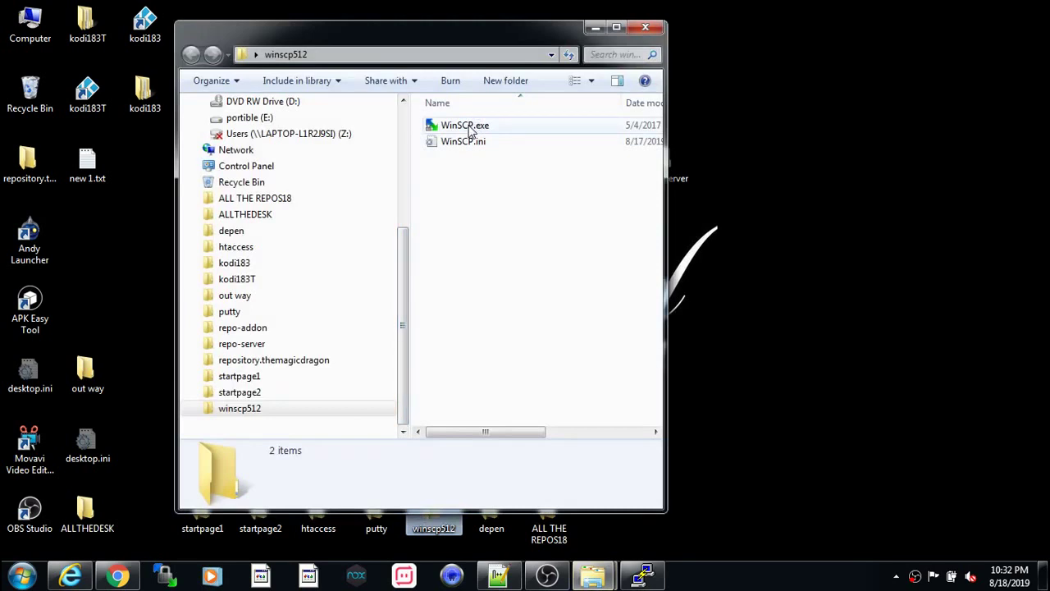
{"action": "left_click", "coordinate": [470, 130]}
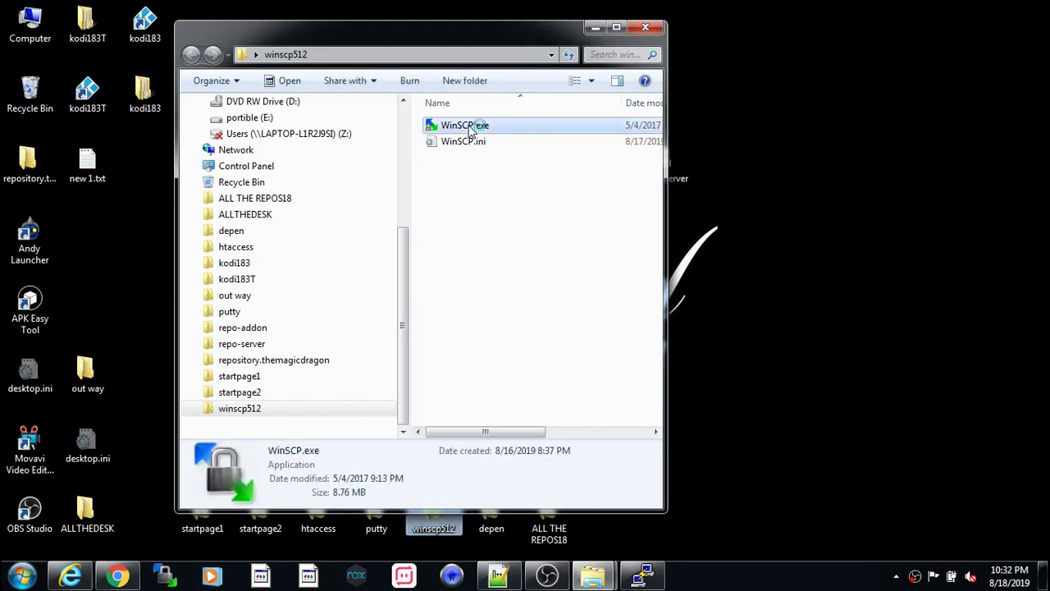
{"action": "double_click", "coordinate": [470, 128]}
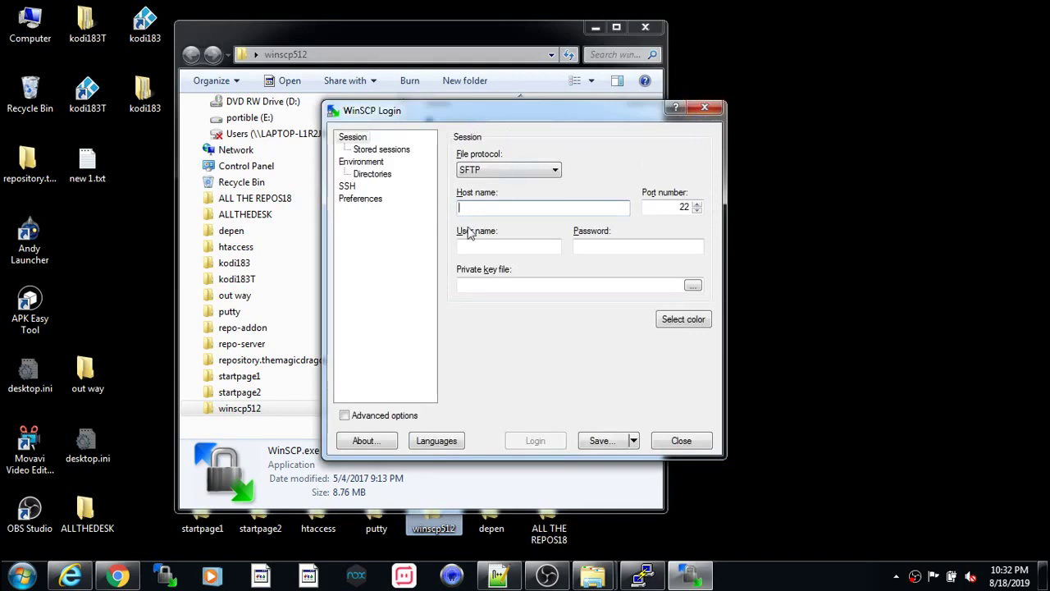
- Copy 104.244.75.120 from the Vesta panel into WinSCP's Host name field
{"action": "left_click", "coordinate": [118, 575]}
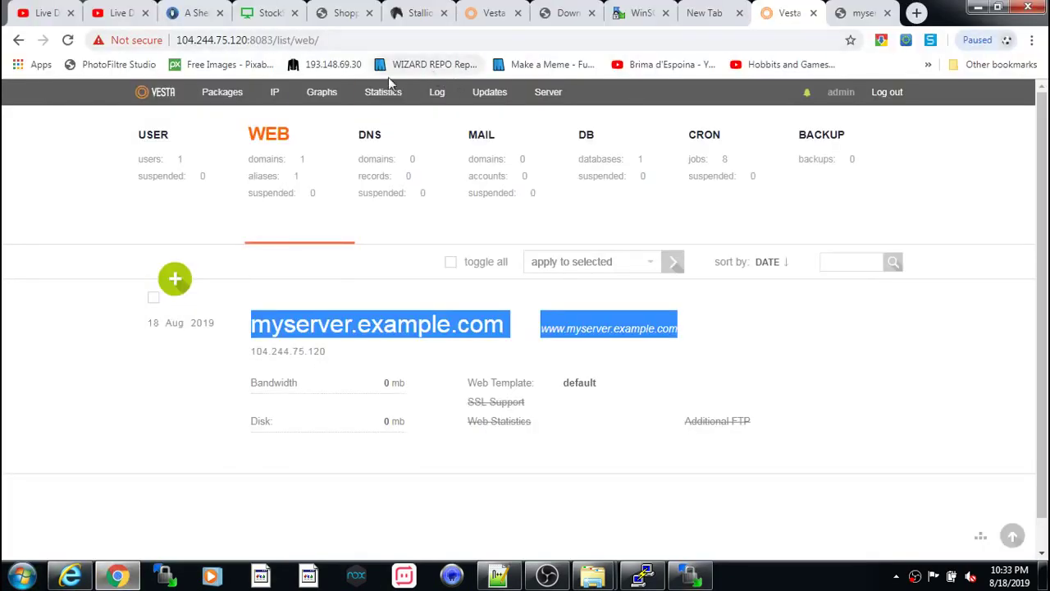
{"action": "mouse_move", "coordinate": [316, 370]}
{"action": "left_click_drag", "start_coordinate": [326, 355], "coordinate": [254, 353]}
{"action": "key", "text": "ctrl+c"}
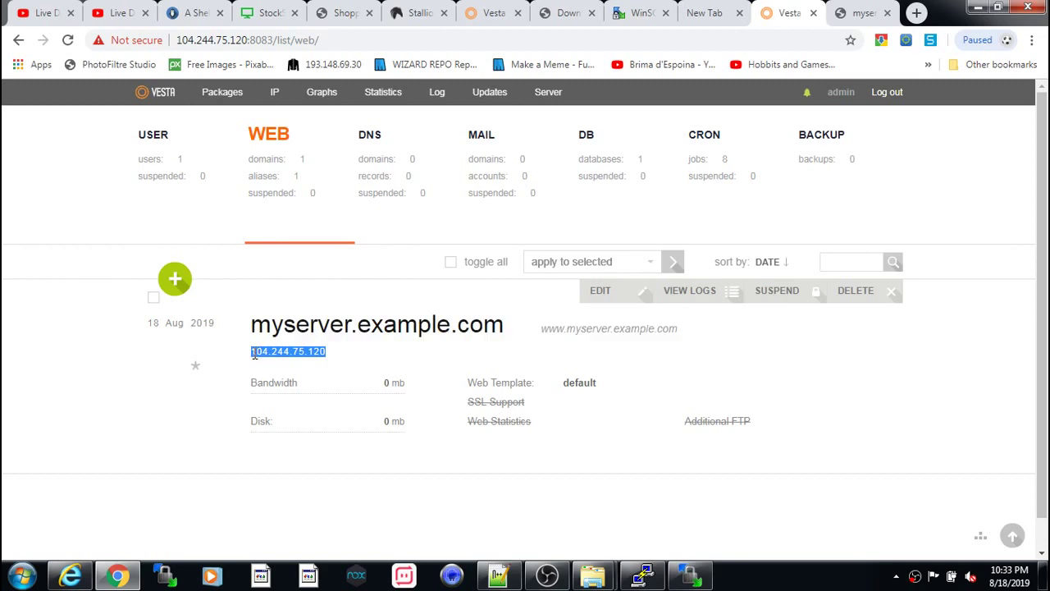
{"action": "key", "text": "alt+Tab"}
{"action": "left_click", "coordinate": [502, 211]}
{"action": "right_click", "coordinate": [504, 214]}
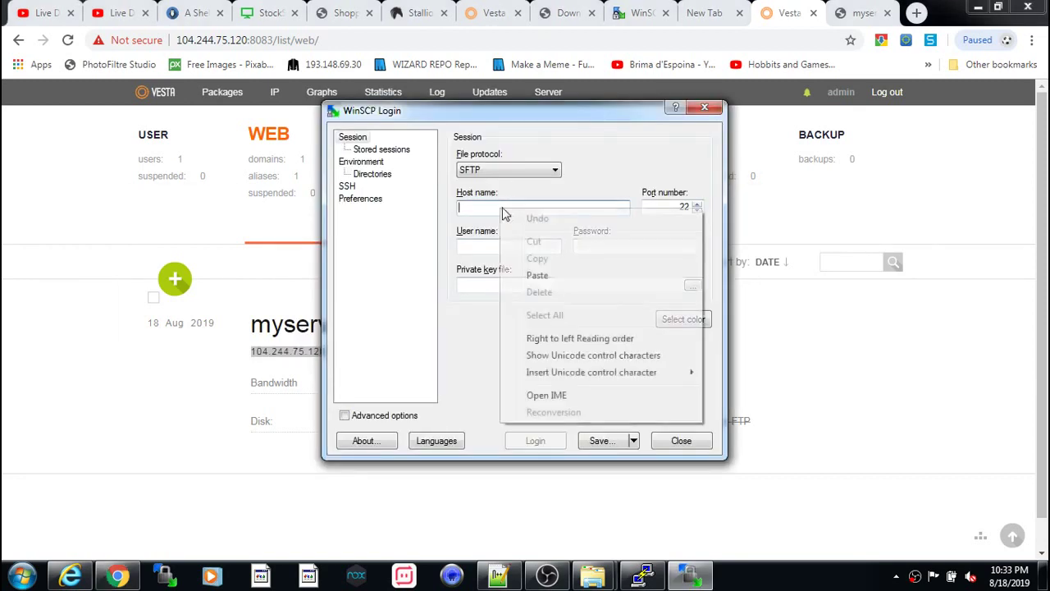
{"action": "left_click", "coordinate": [540, 275]}
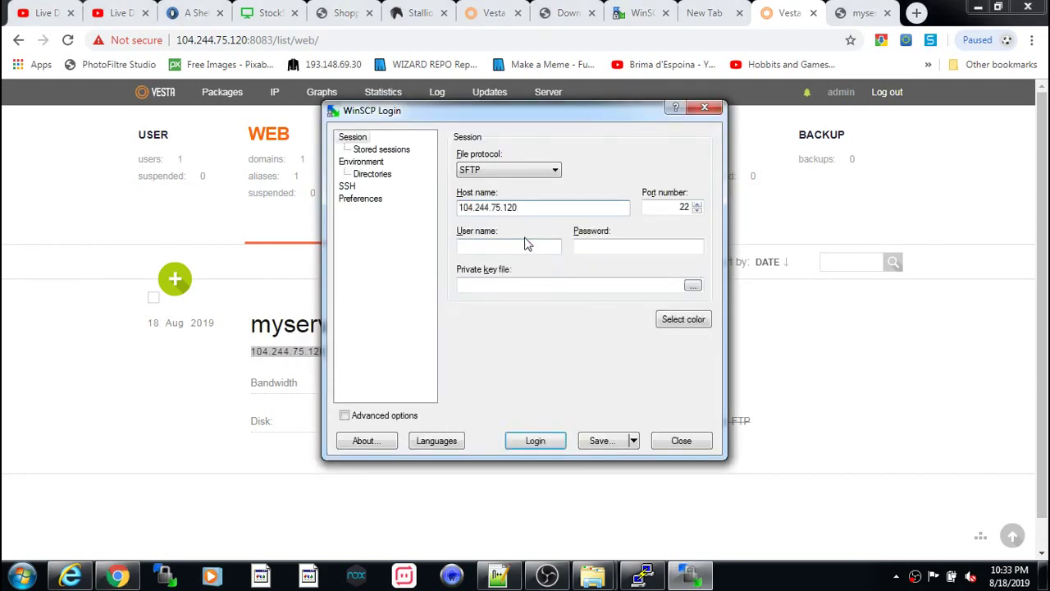
- Log in as root with the password and update the server's changed host key
{"action": "left_click", "coordinate": [519, 246]}
{"action": "type", "text": "root"}
{"action": "left_click", "coordinate": [616, 246]}
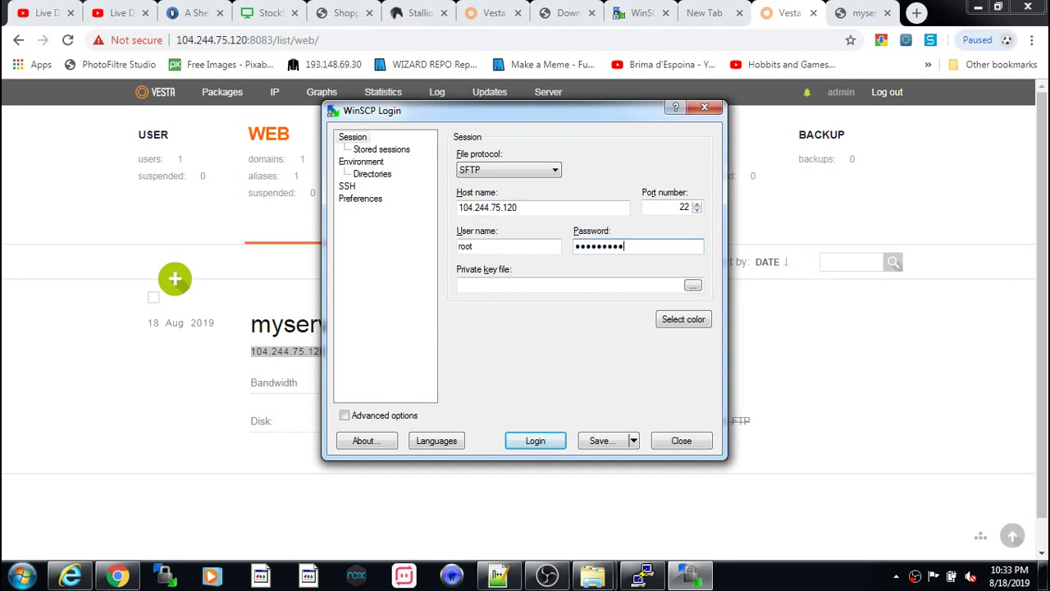
{"action": "key", "text": "Return"}
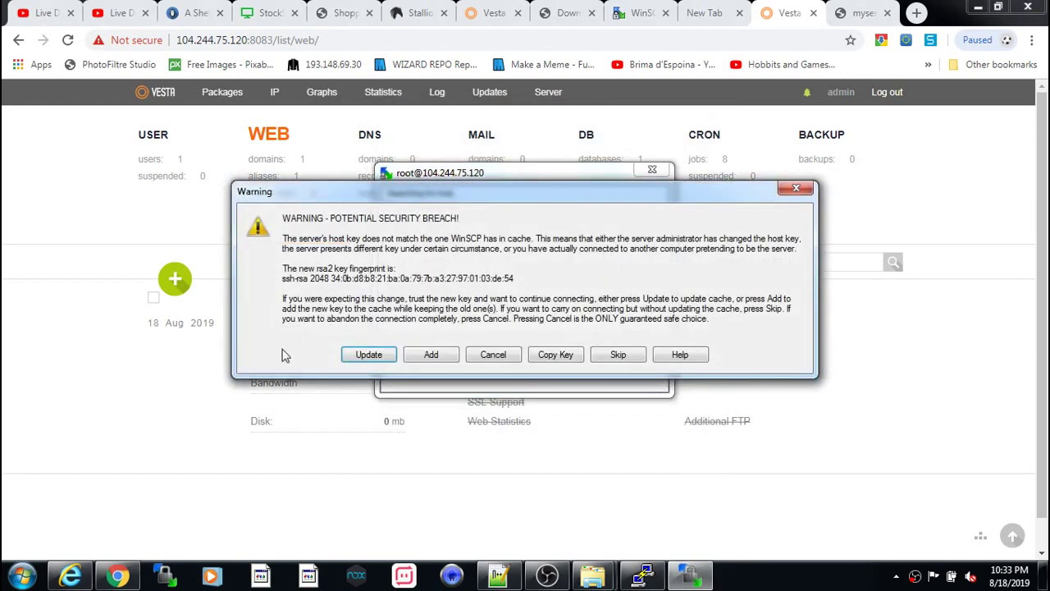
{"action": "left_click_drag", "start_coordinate": [486, 196], "coordinate": [536, 155]}
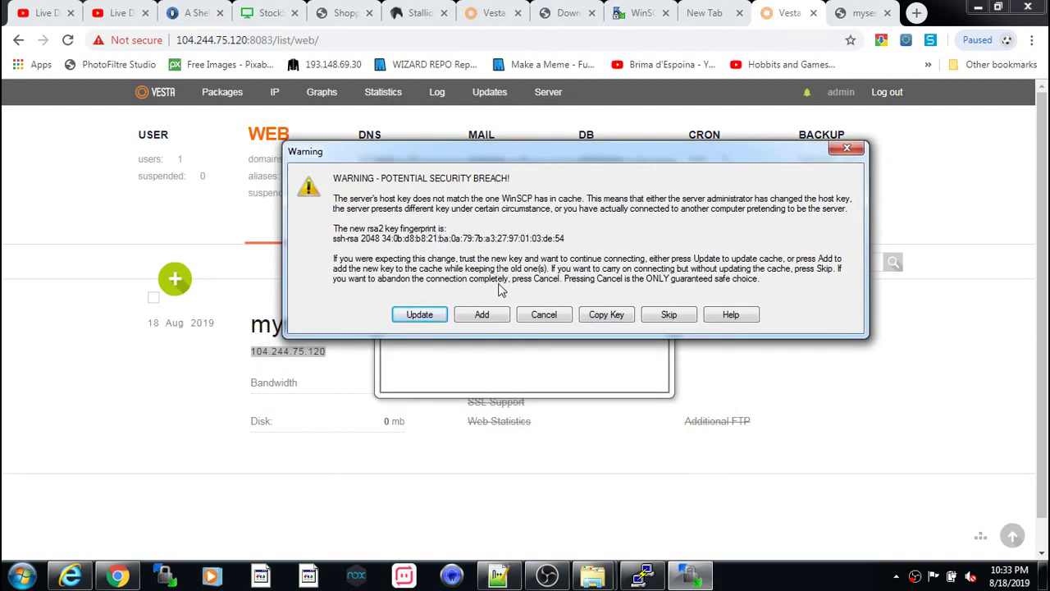
{"action": "left_click", "coordinate": [423, 316]}
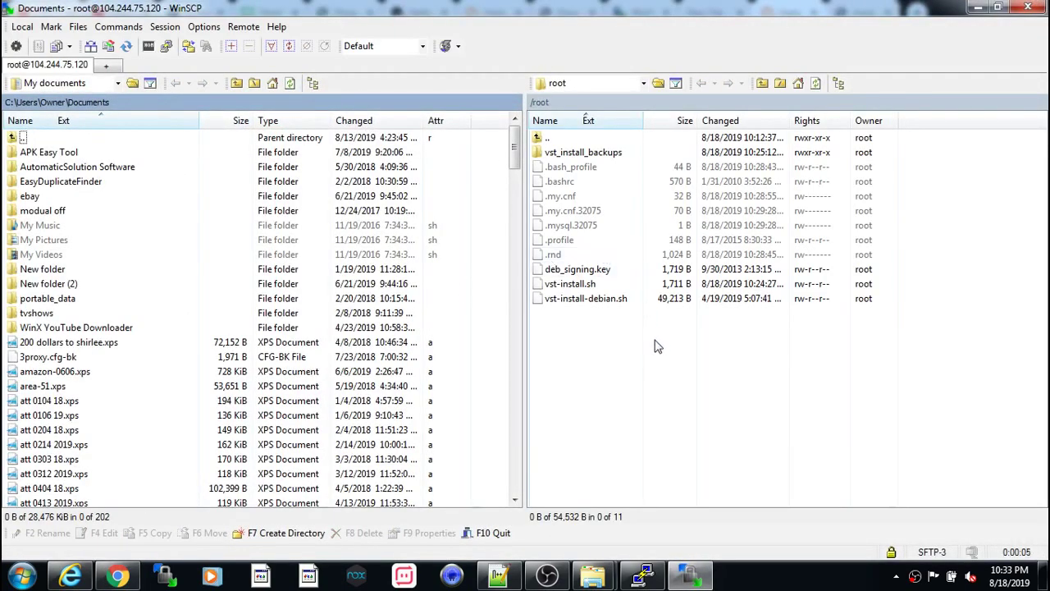
- Browse the remote pane to /home/admin/web/myserver.example.com/public_html and select index.html
{"action": "left_click", "coordinate": [543, 139]}
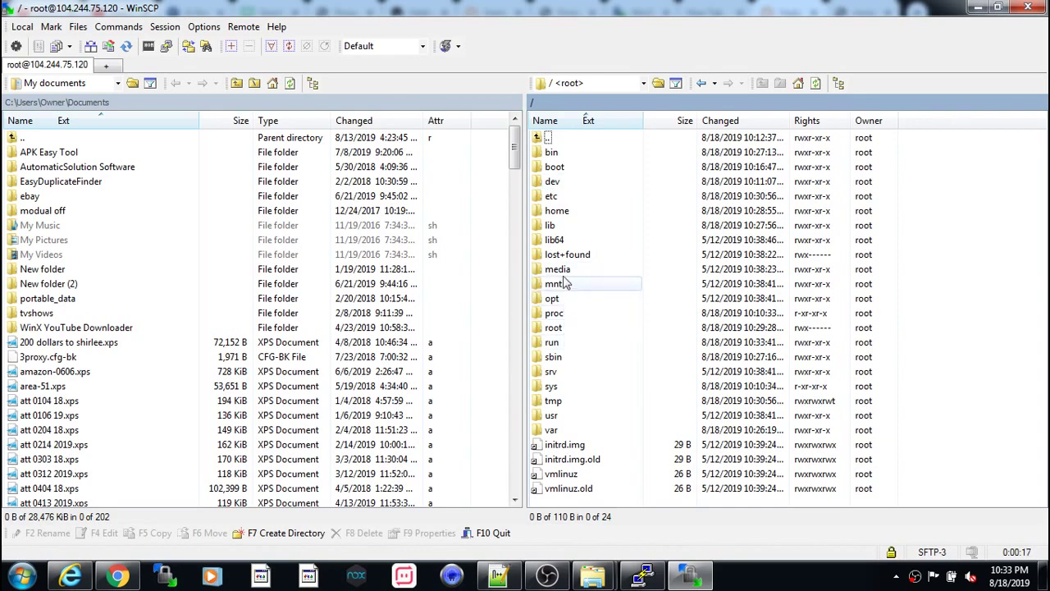
{"action": "double_click", "coordinate": [565, 211]}
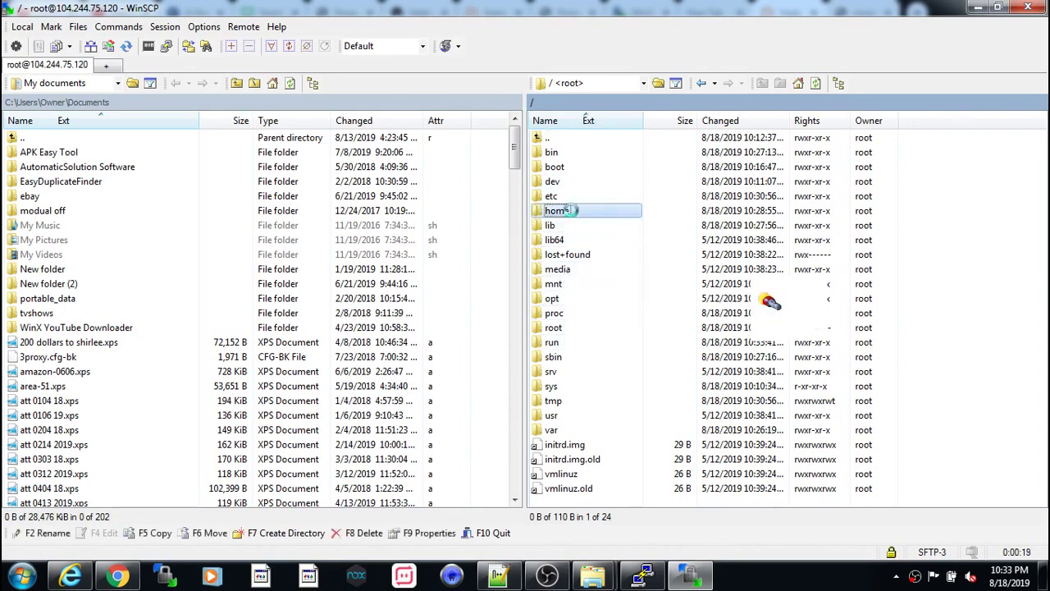
{"action": "double_click", "coordinate": [558, 153]}
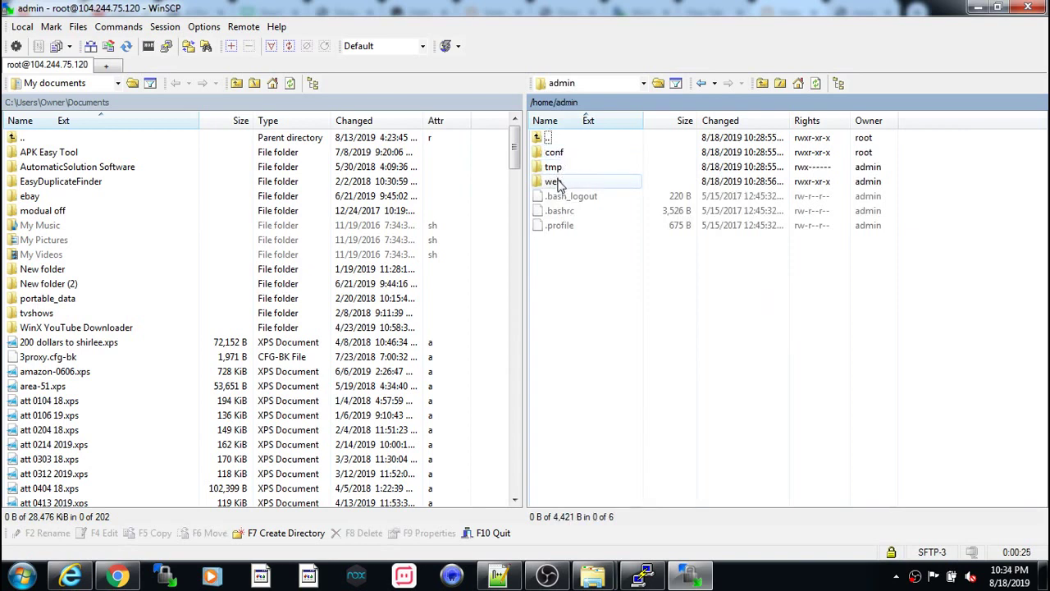
{"action": "double_click", "coordinate": [555, 182]}
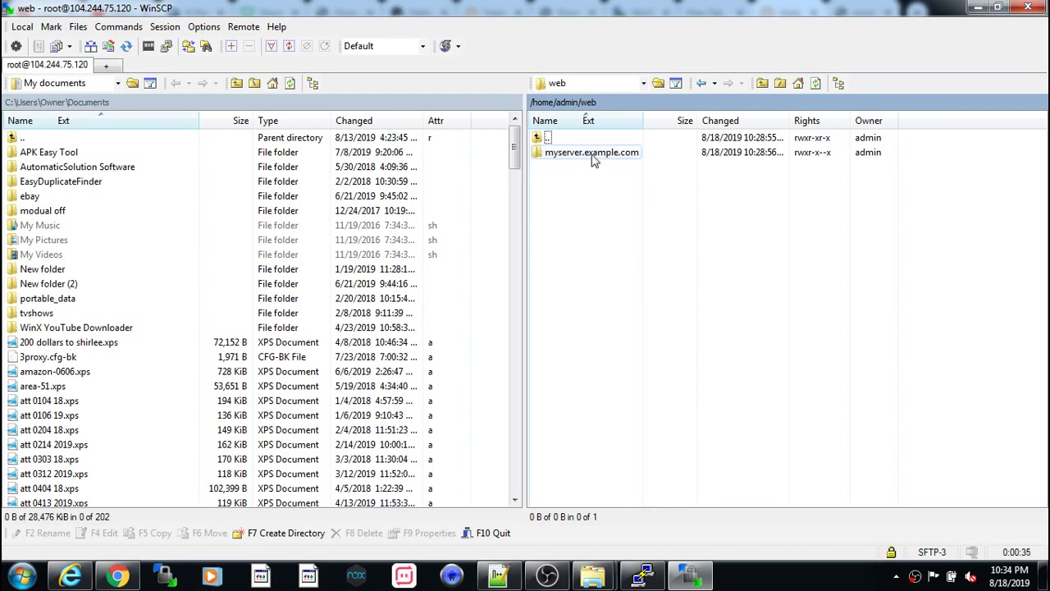
{"action": "left_click", "coordinate": [591, 155]}
{"action": "double_click", "coordinate": [589, 153]}
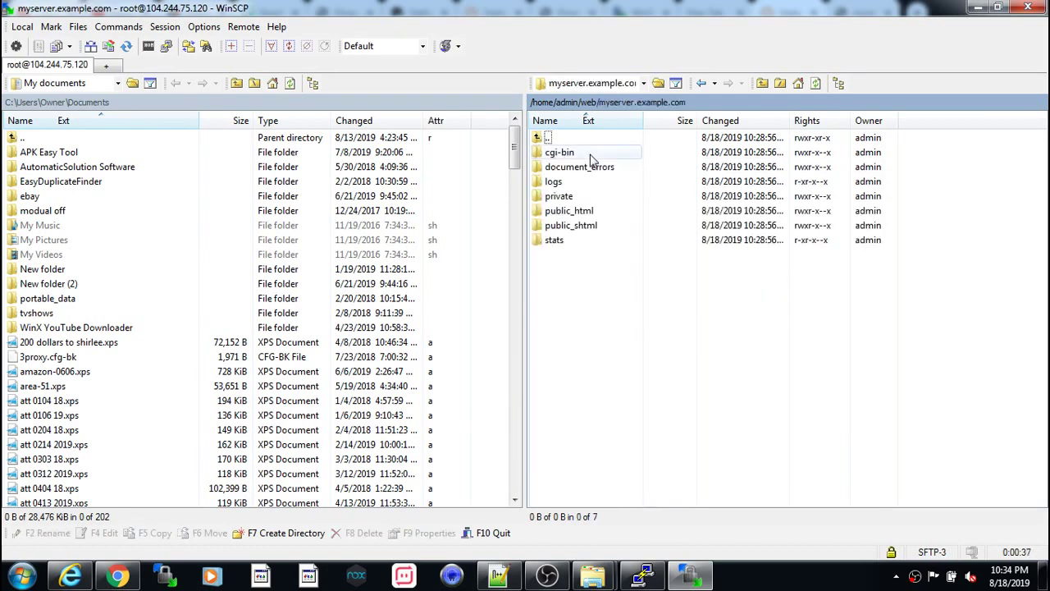
{"action": "double_click", "coordinate": [577, 211]}
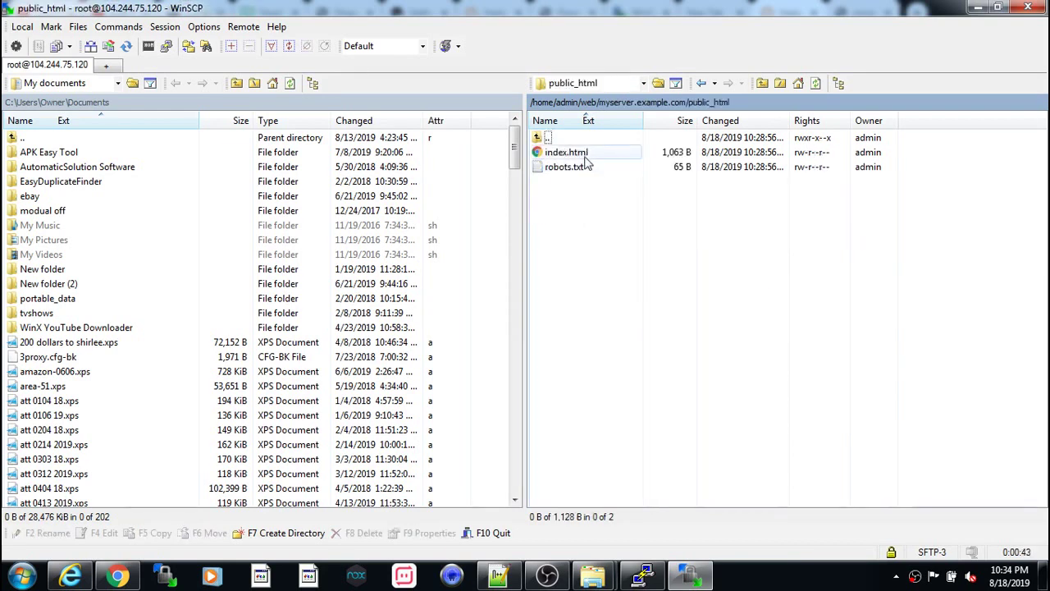
{"action": "left_click", "coordinate": [572, 158]}
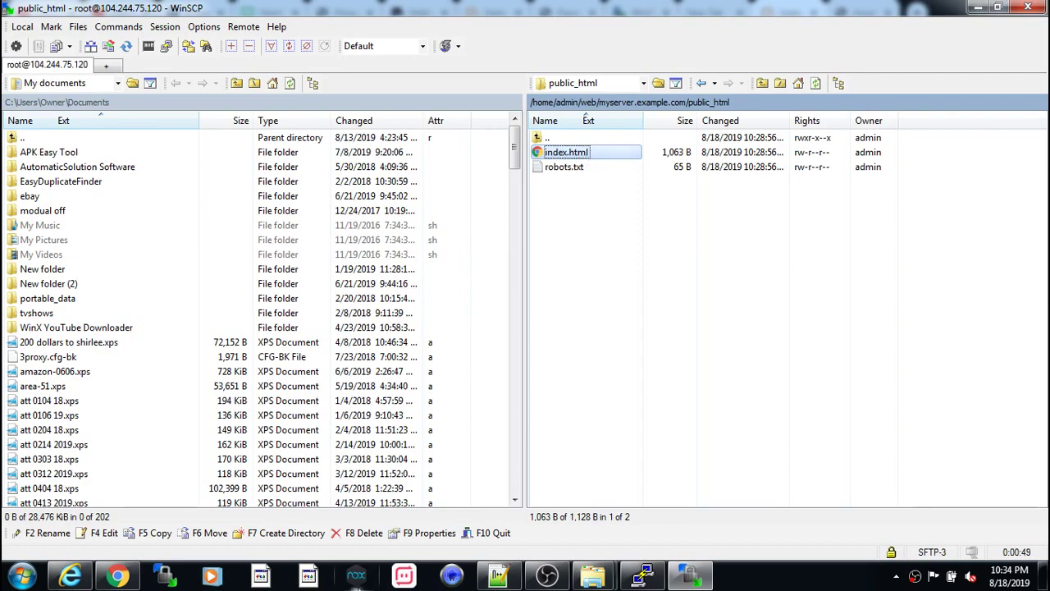
- View the live myserver.example.com default page in Chrome, then open index.html in WinSCP's editor
{"action": "left_click", "coordinate": [117, 578]}
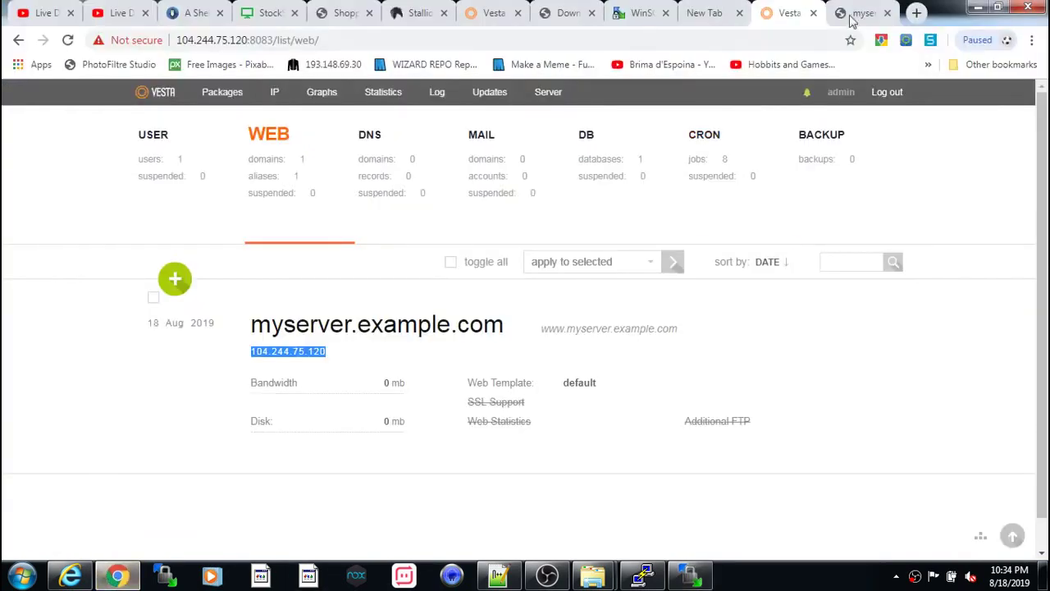
{"action": "left_click", "coordinate": [850, 15]}
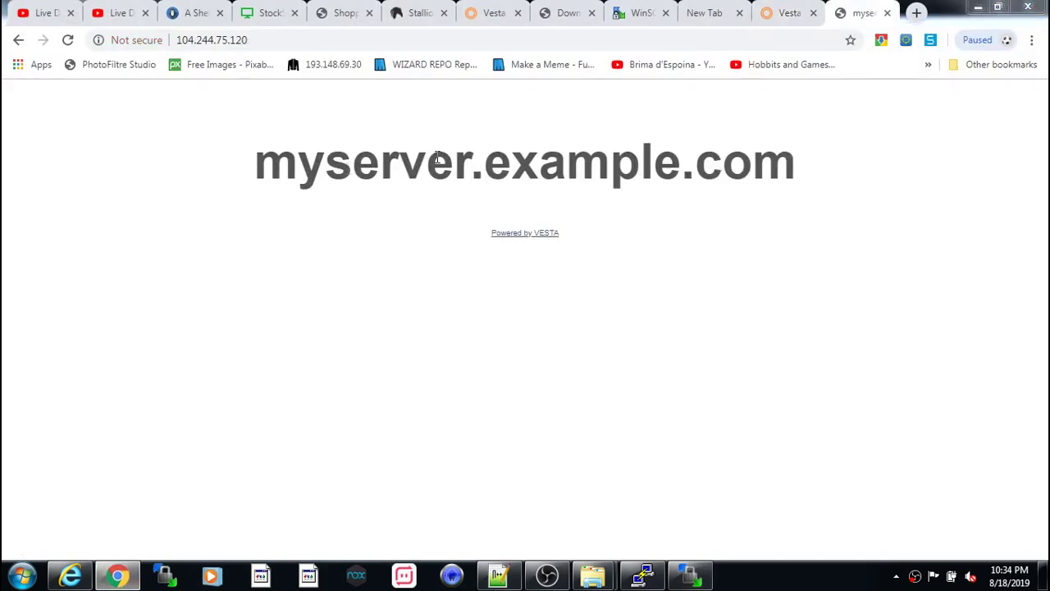
{"action": "key", "text": "alt+Tab"}
{"action": "double_click", "coordinate": [562, 154]}
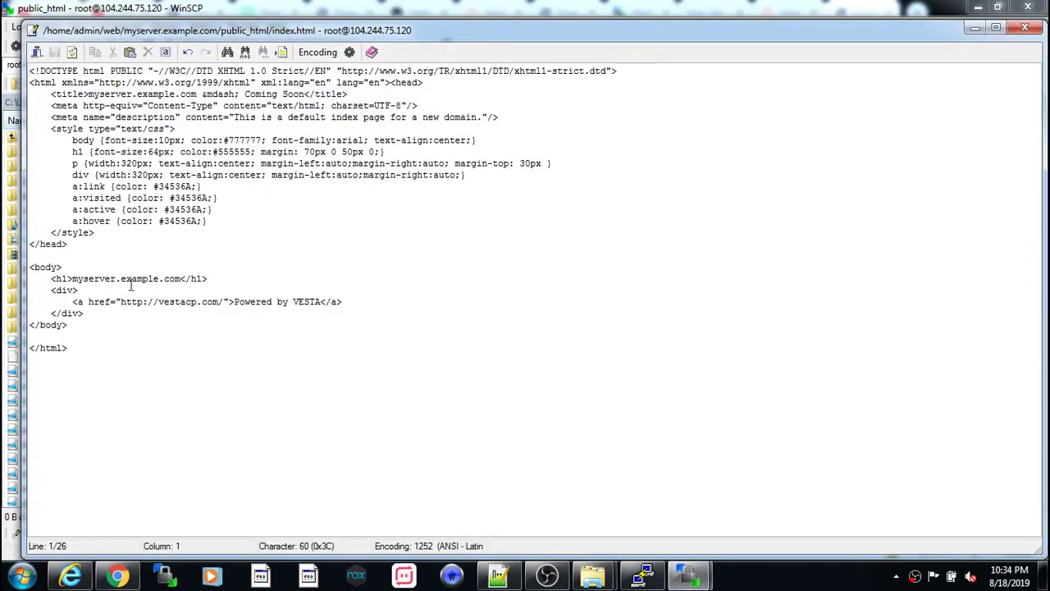
- Edit the index.html h1 heading to 'welcomre to, myserver.example.com', save, and close the editor
{"action": "left_click", "coordinate": [72, 278]}
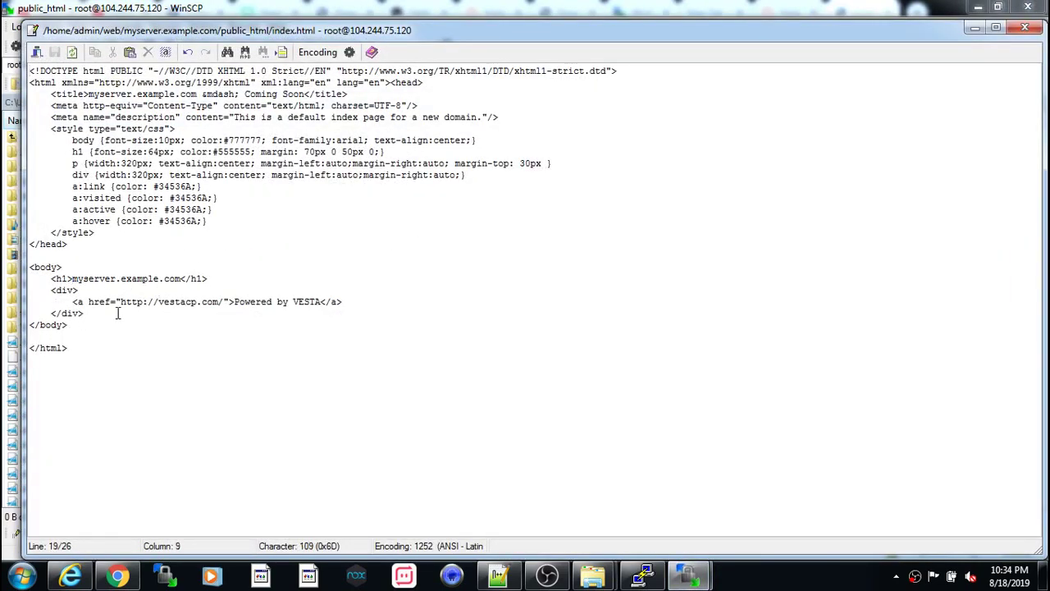
{"action": "type", "text": "welcom"}
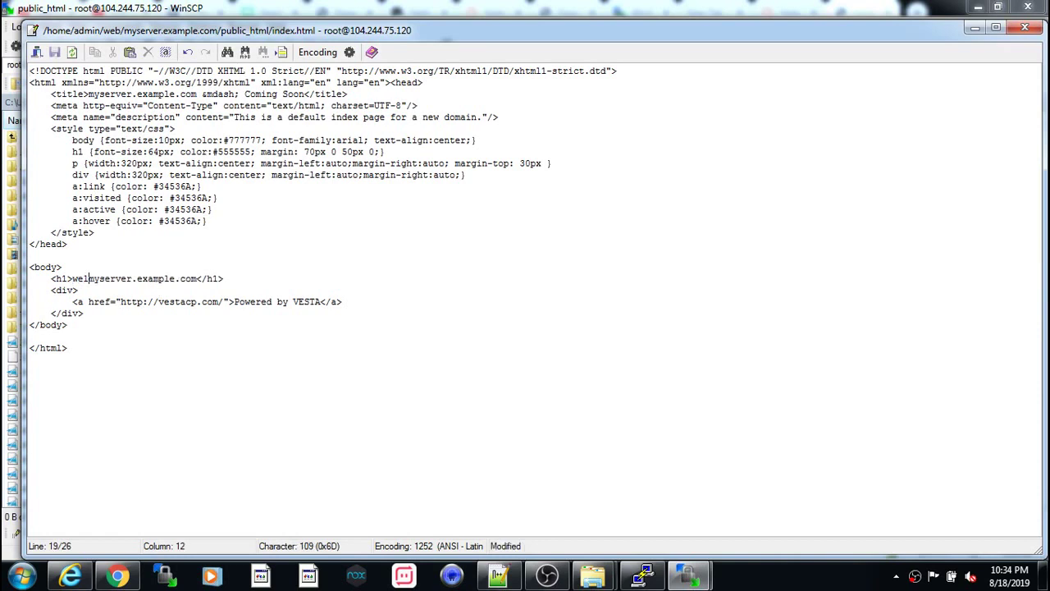
{"action": "type", "text": "e"}
{"action": "type", "text": "e to"}
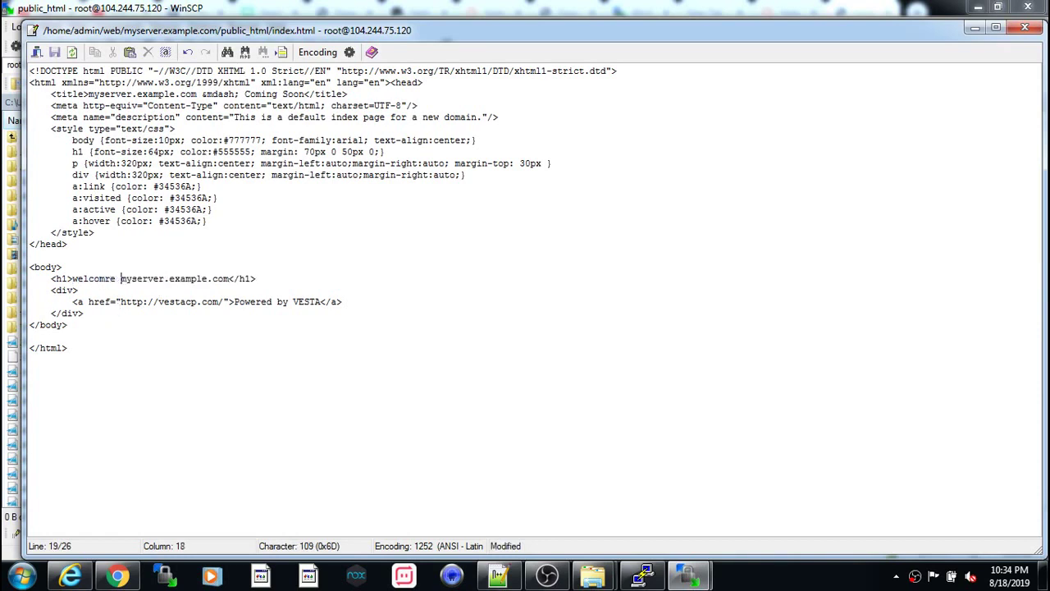
{"action": "type", "text": ","}
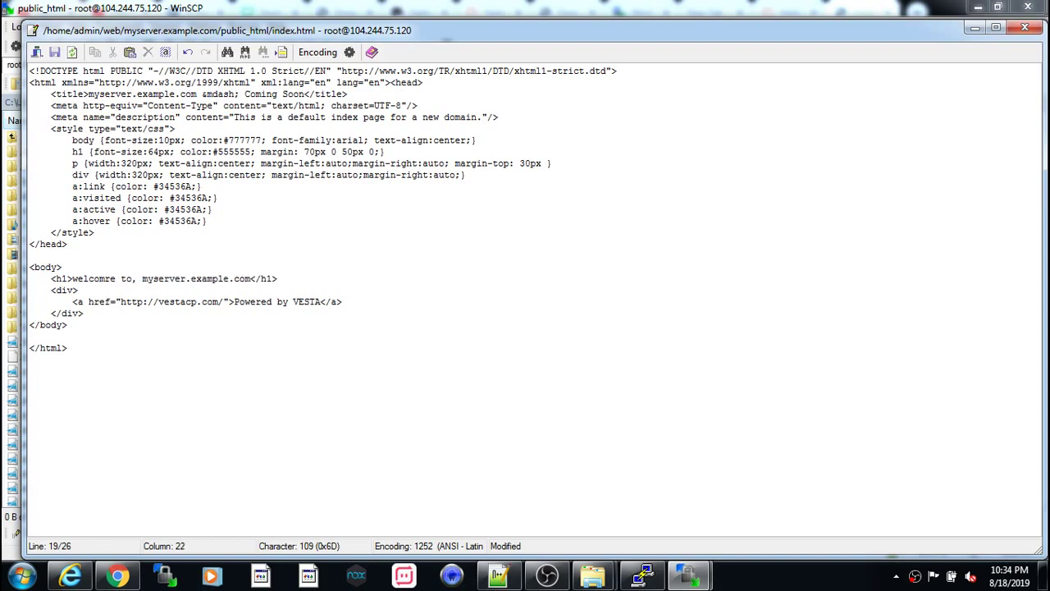
{"action": "left_click", "coordinate": [54, 52]}
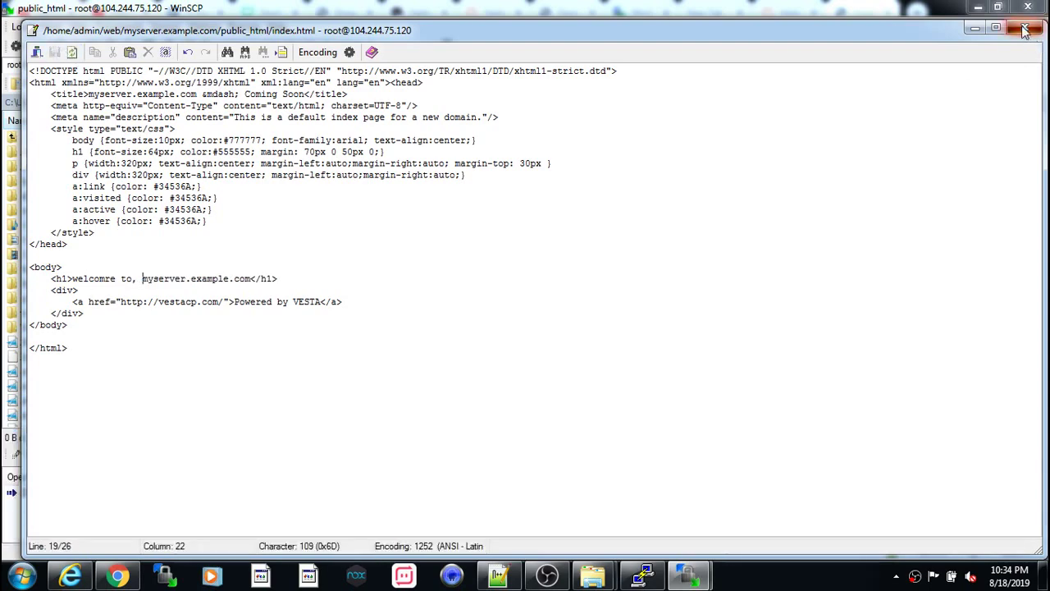
{"action": "left_click", "coordinate": [1024, 28]}
- Reload the site in Chrome to confirm the updated heading is live
{"action": "left_click", "coordinate": [117, 576]}
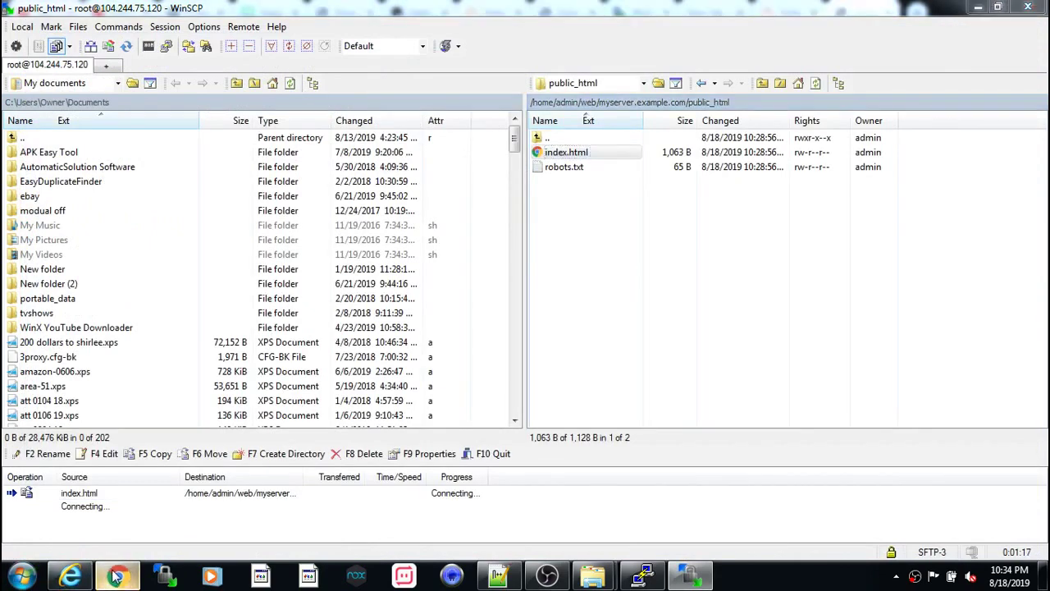
{"action": "left_click", "coordinate": [68, 40]}
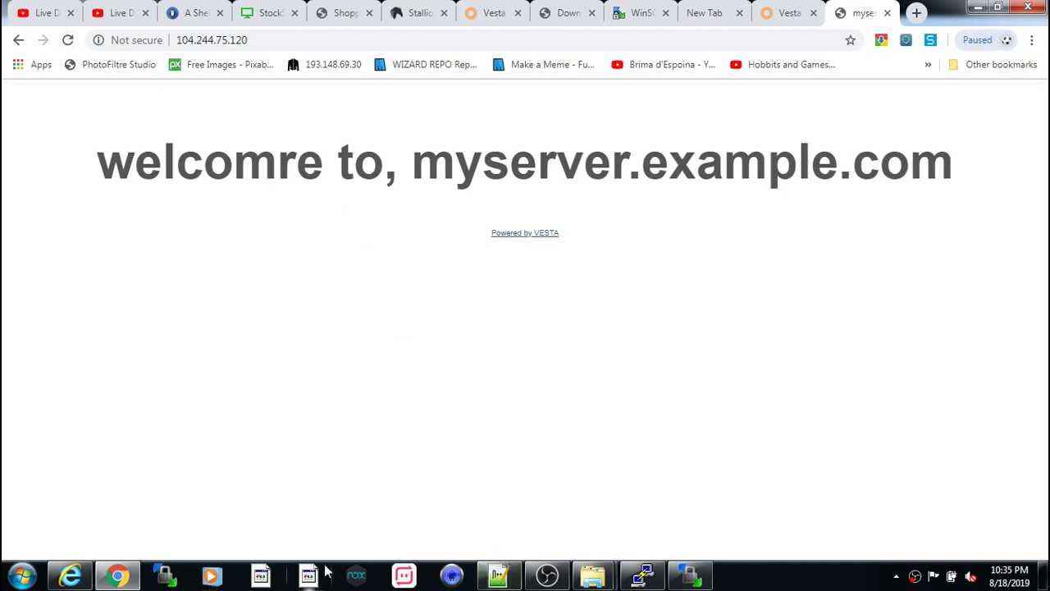
{"action": "left_click", "coordinate": [691, 574]}
- Remove the extra 'r' so the heading reads 'welcome to, myserver.example.com', and save
{"action": "left_click", "coordinate": [588, 156]}
{"action": "double_click", "coordinate": [584, 154]}
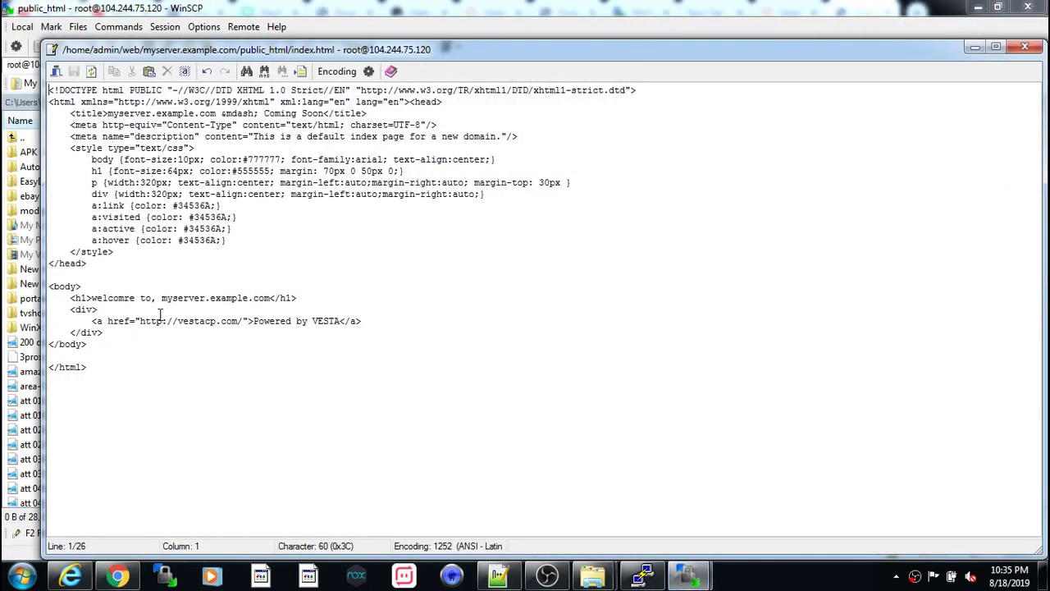
{"action": "left_click", "coordinate": [131, 300]}
{"action": "key", "text": "BackSpace"}
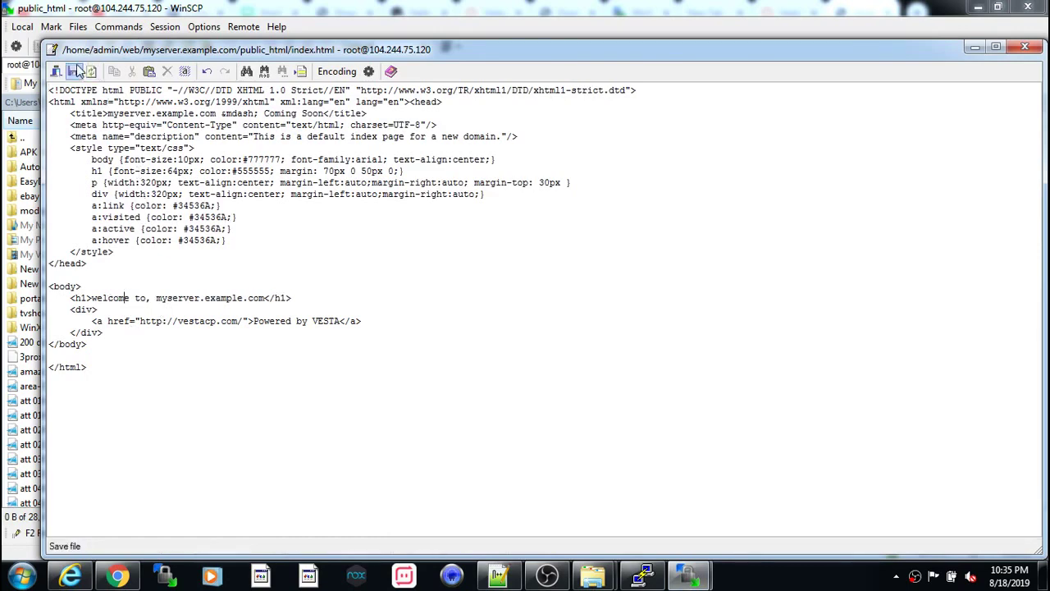
{"action": "left_click", "coordinate": [78, 72]}
- Reload the page in Chrome to check the fix, then close the index.html editor
{"action": "left_click", "coordinate": [117, 576]}
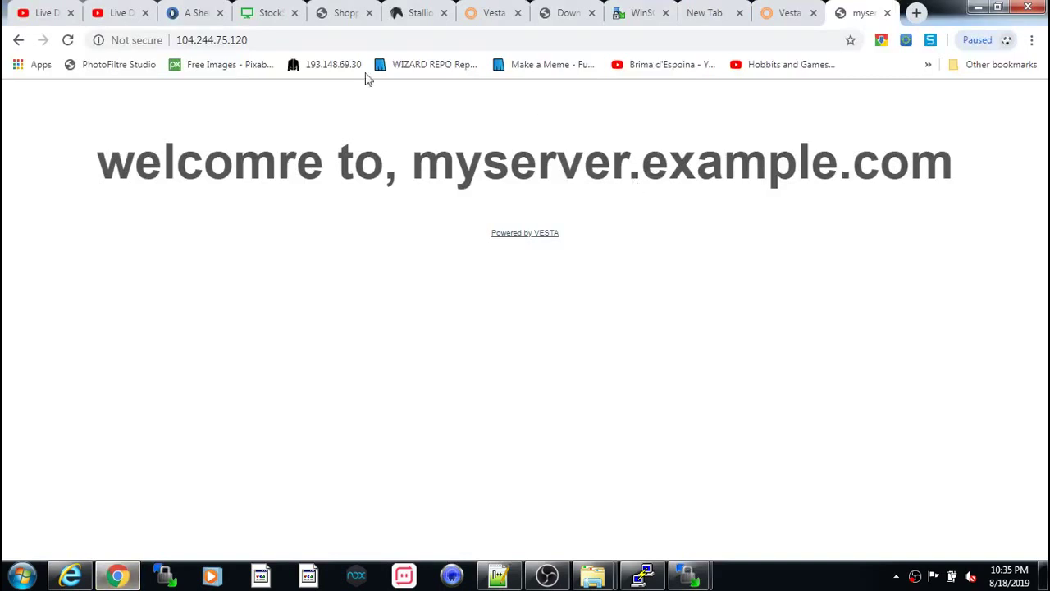
{"action": "left_click", "coordinate": [67, 39]}
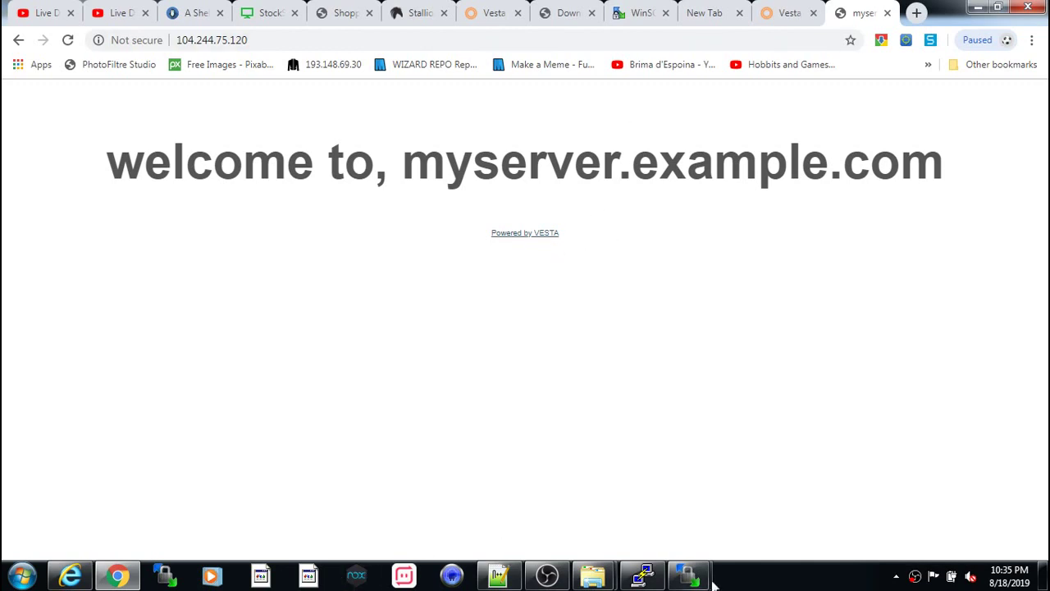
{"action": "mouse_move", "coordinate": [695, 581]}
{"action": "left_click", "coordinate": [713, 528]}
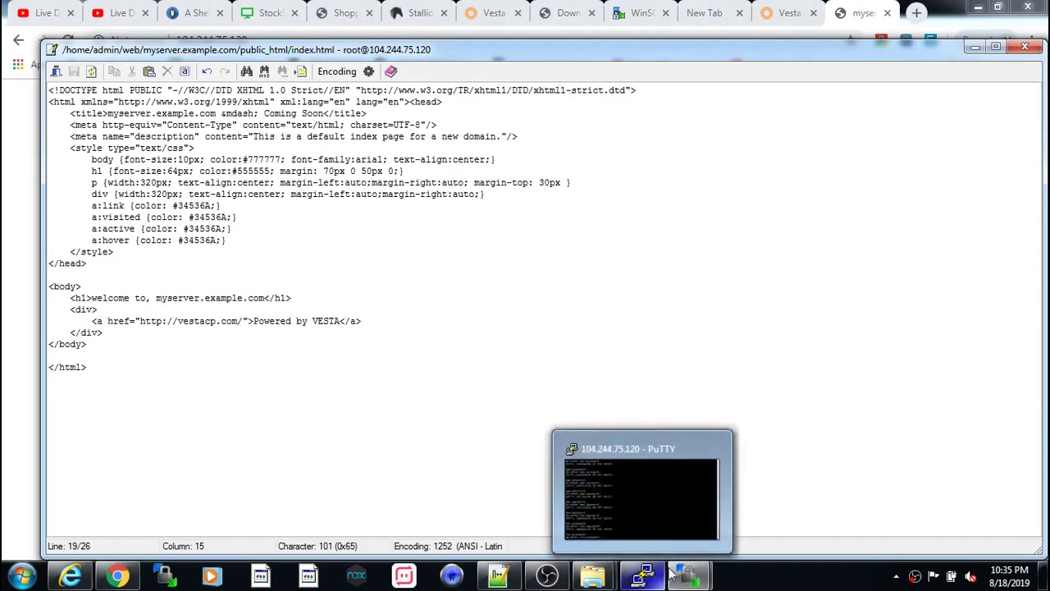
{"action": "left_click", "coordinate": [1024, 47]}
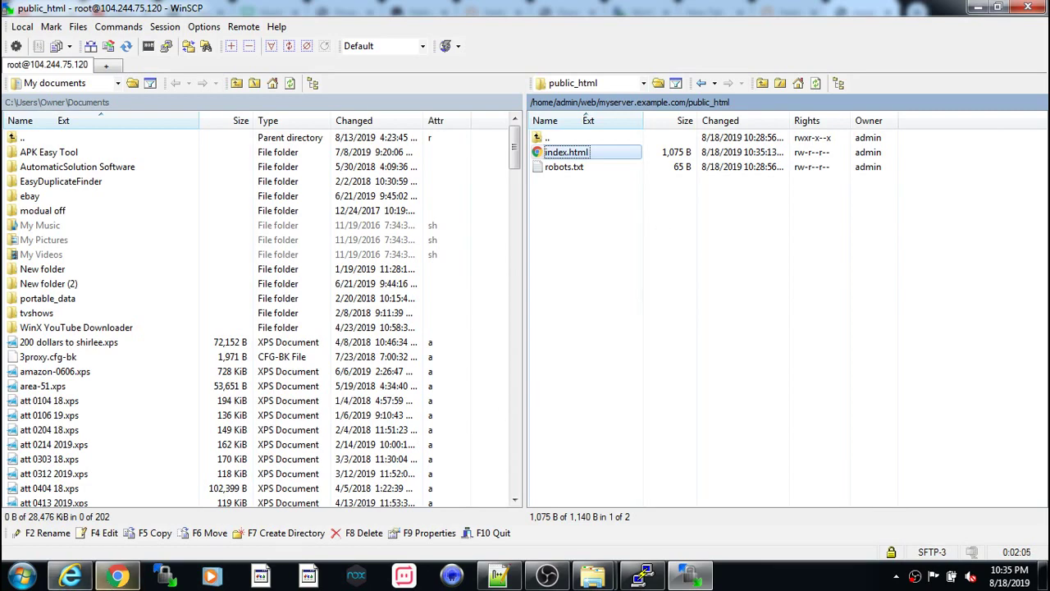
- Rename the server's index.html to index.html=== and reload the site, which now returns 403
{"action": "left_click", "coordinate": [104, 583]}
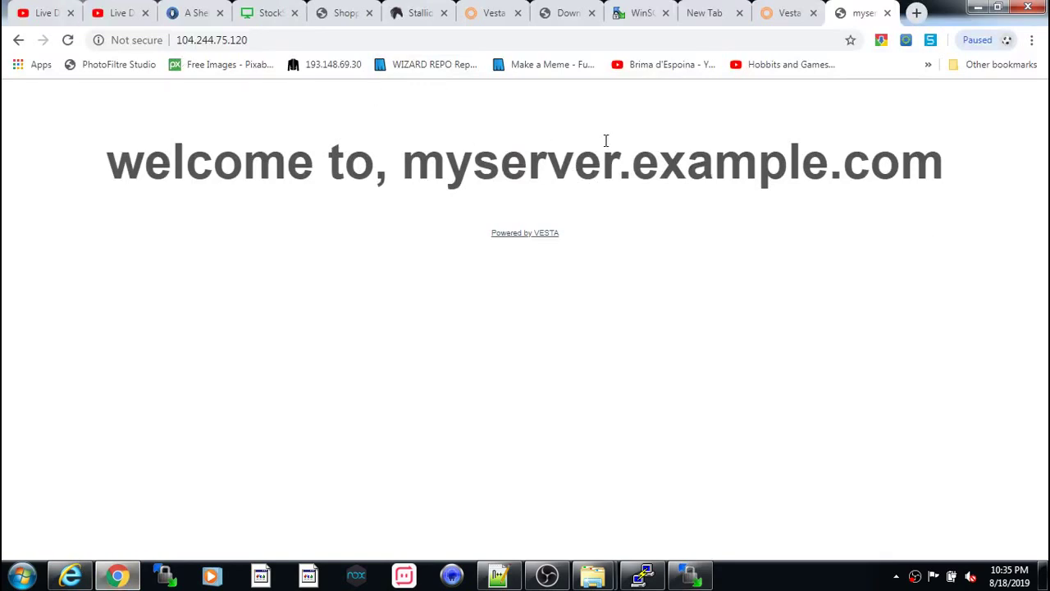
{"action": "key", "text": "alt+Tab"}
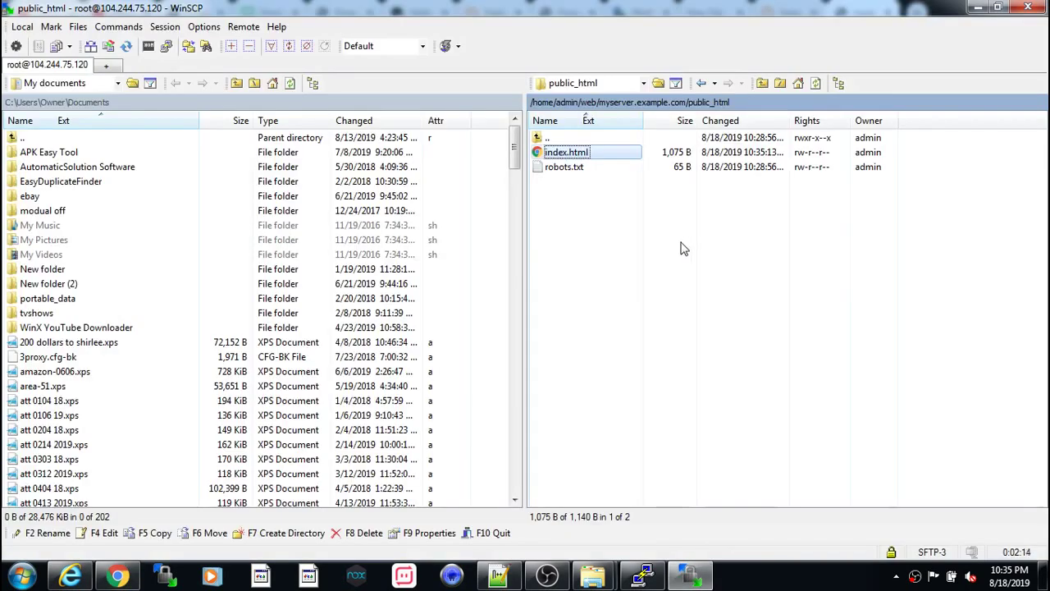
{"action": "left_click", "coordinate": [587, 155]}
{"action": "left_click", "coordinate": [587, 154]}
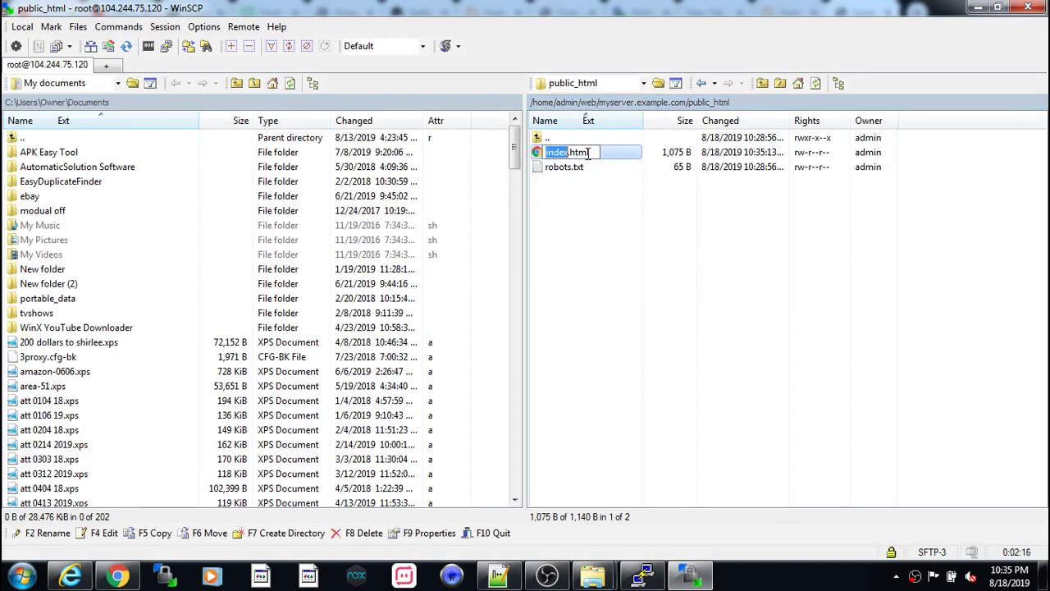
{"action": "left_click", "coordinate": [605, 153]}
{"action": "left_click", "coordinate": [605, 153]}
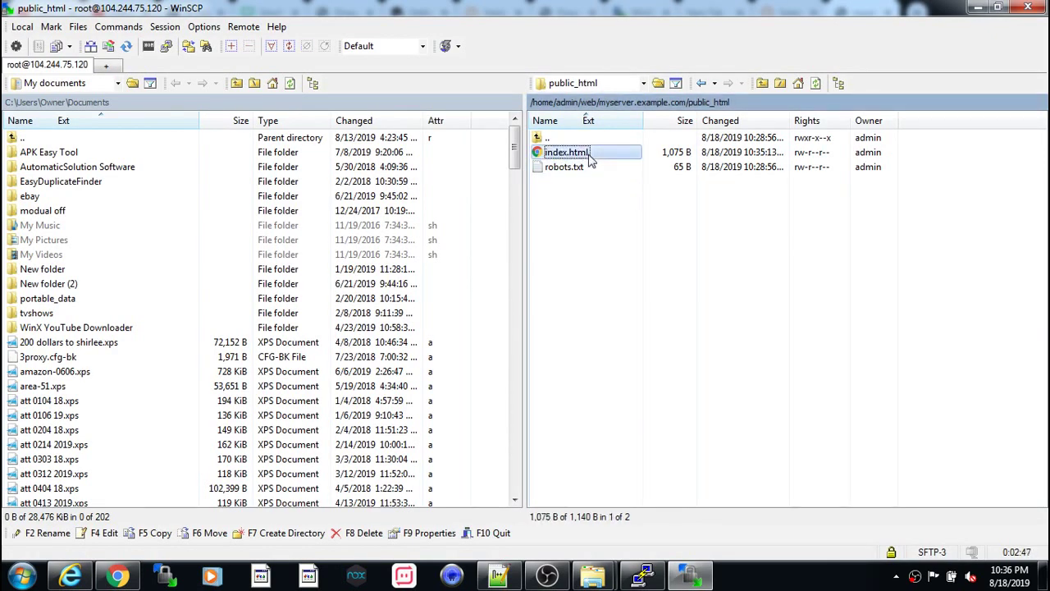
{"action": "left_click", "coordinate": [592, 156]}
{"action": "left_click", "coordinate": [591, 156]}
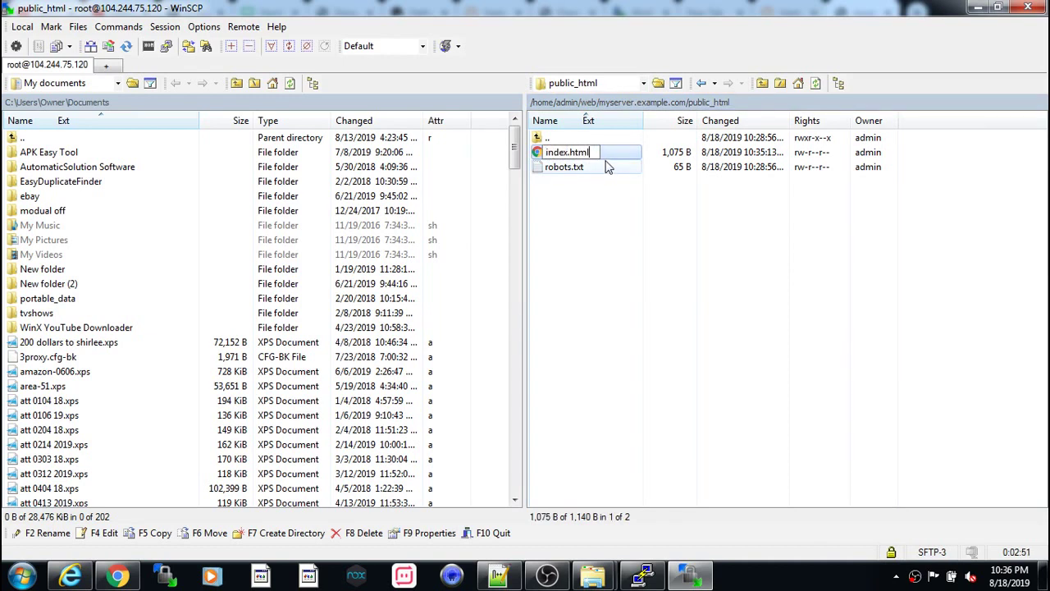
{"action": "type", "text": "==="}
{"action": "left_click", "coordinate": [693, 301]}
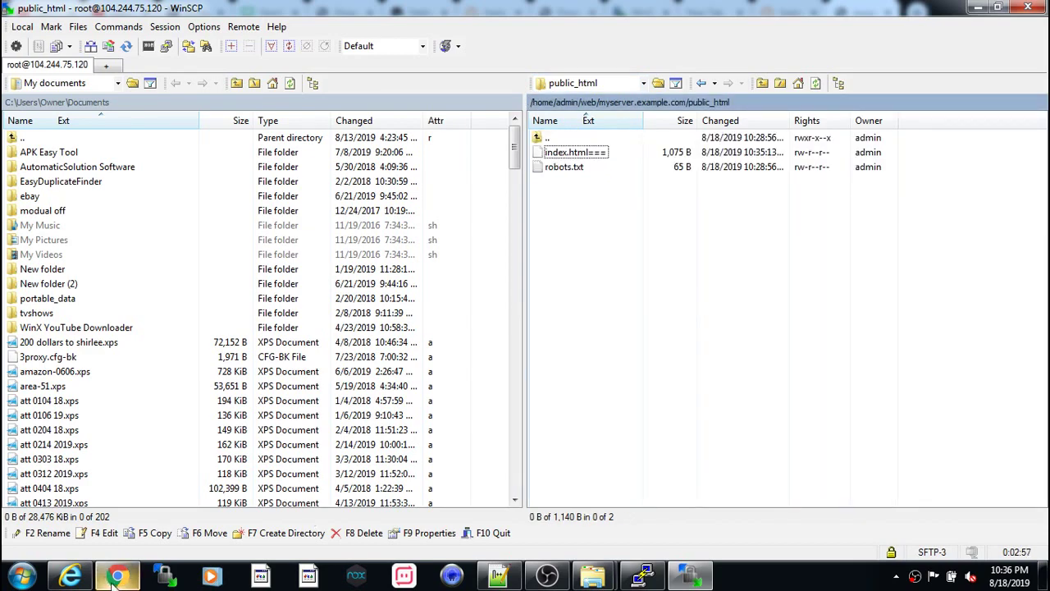
{"action": "left_click", "coordinate": [117, 576]}
{"action": "left_click", "coordinate": [67, 39]}
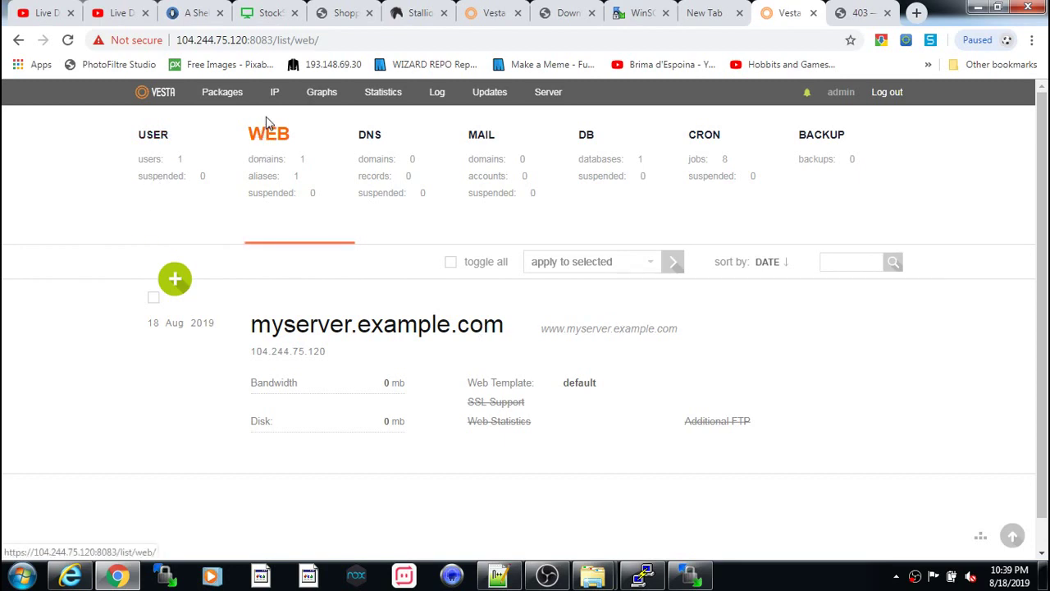
- Start a new web domain and enter the name mydomain.com
{"action": "mouse_move", "coordinate": [371, 326]}
{"action": "left_click", "coordinate": [179, 287]}
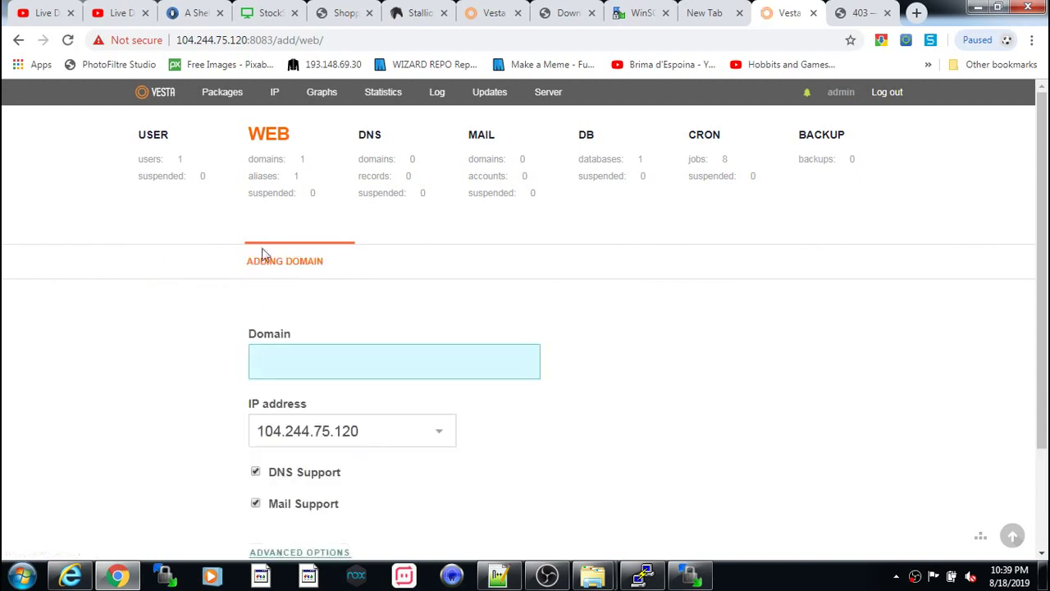
{"action": "left_click", "coordinate": [18, 39]}
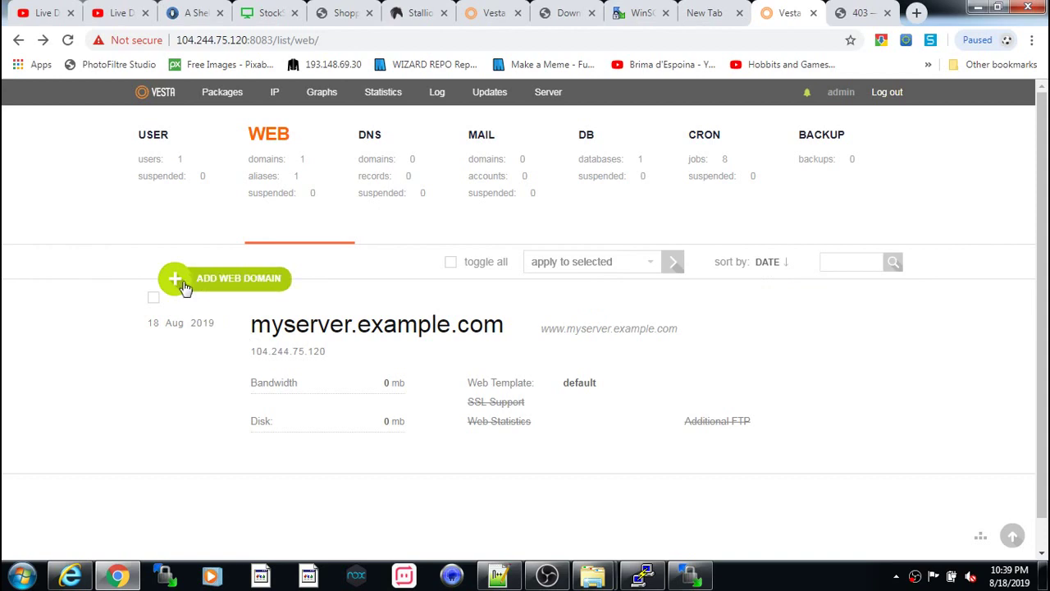
{"action": "left_click", "coordinate": [181, 284]}
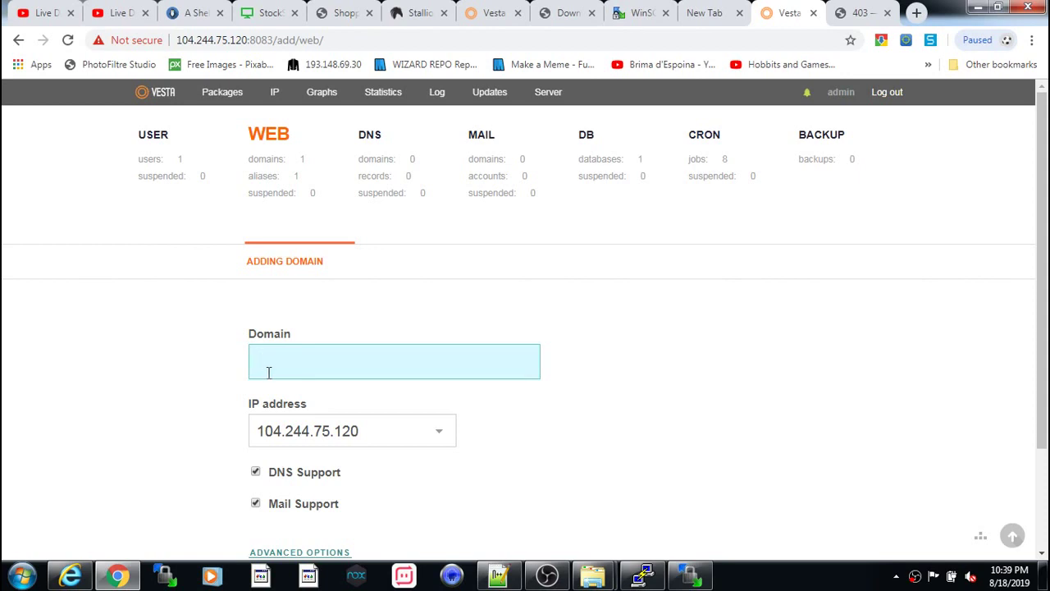
{"action": "type", "text": "mydomail"}
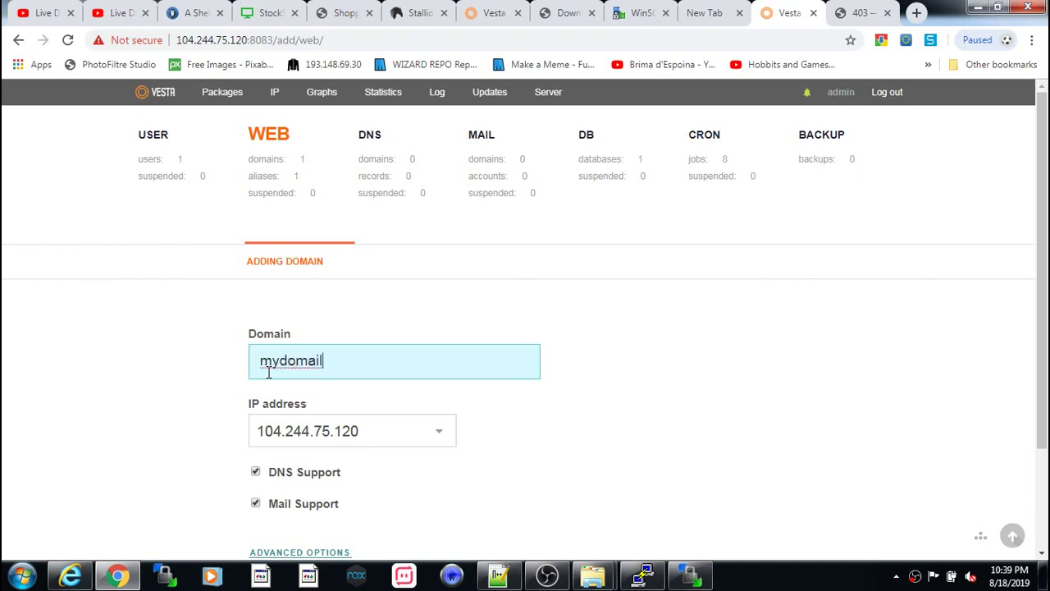
{"action": "key", "text": "BackSpace"}
{"action": "key", "text": "BackSpace"}
{"action": "key", "text": "BackSpace"}
{"action": "key", "text": "BackSpace"}
{"action": "key", "text": "BackSpace"}
{"action": "type", "text": "omain.com"}
{"action": "scroll", "coordinate": [460, 406], "scroll_direction": "down", "scroll_amount": 1}
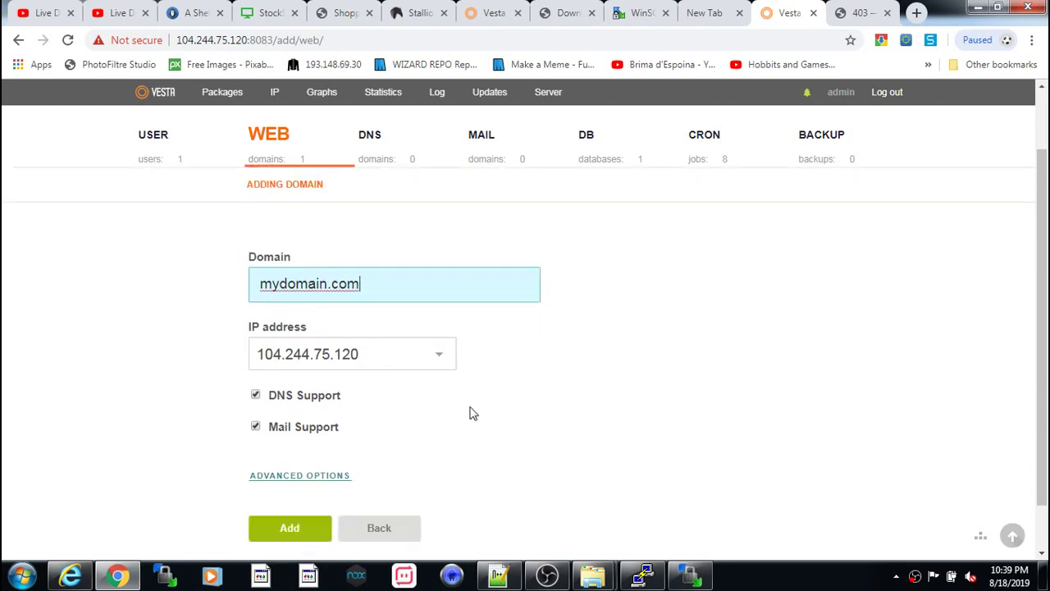
- Disable DNS and Mail Support and create the mydomain.com web domain
{"action": "left_click", "coordinate": [256, 397]}
{"action": "left_click", "coordinate": [255, 427]}
{"action": "scroll", "coordinate": [385, 445], "scroll_direction": "down", "scroll_amount": 1}
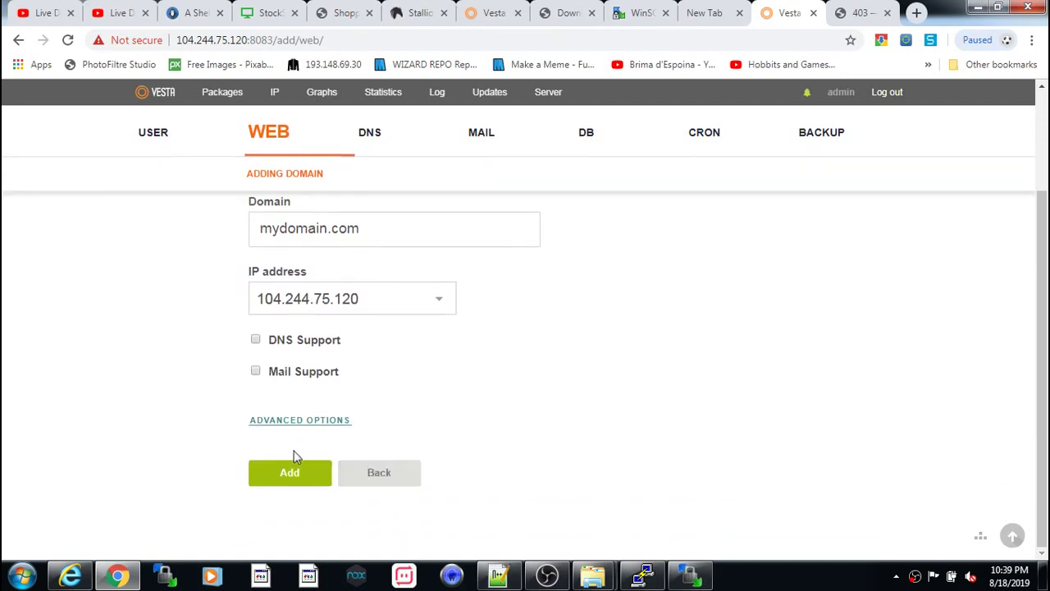
{"action": "left_click", "coordinate": [277, 478]}
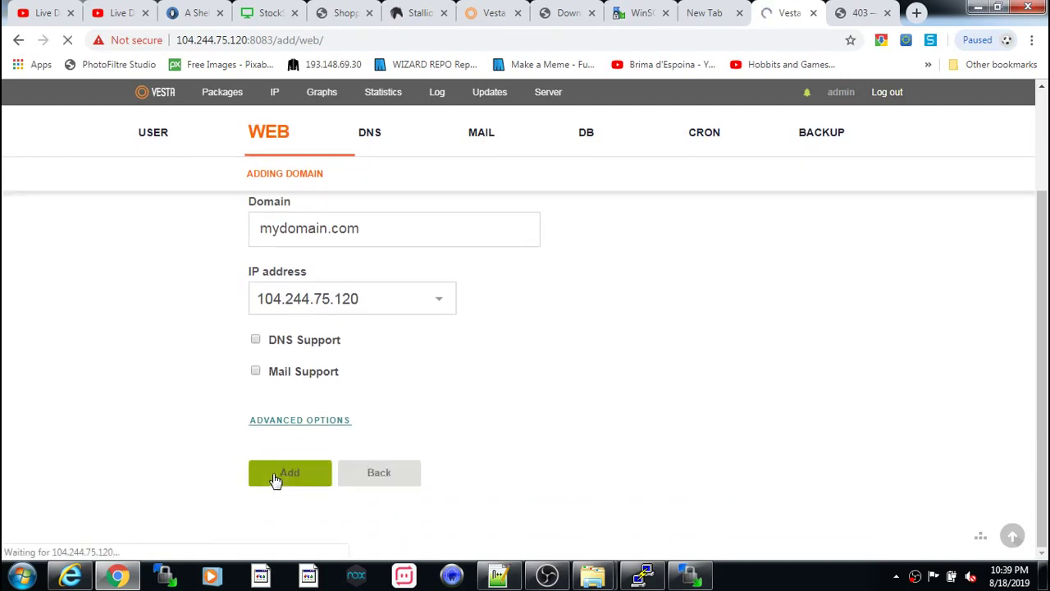
{"action": "left_click", "coordinate": [265, 138]}
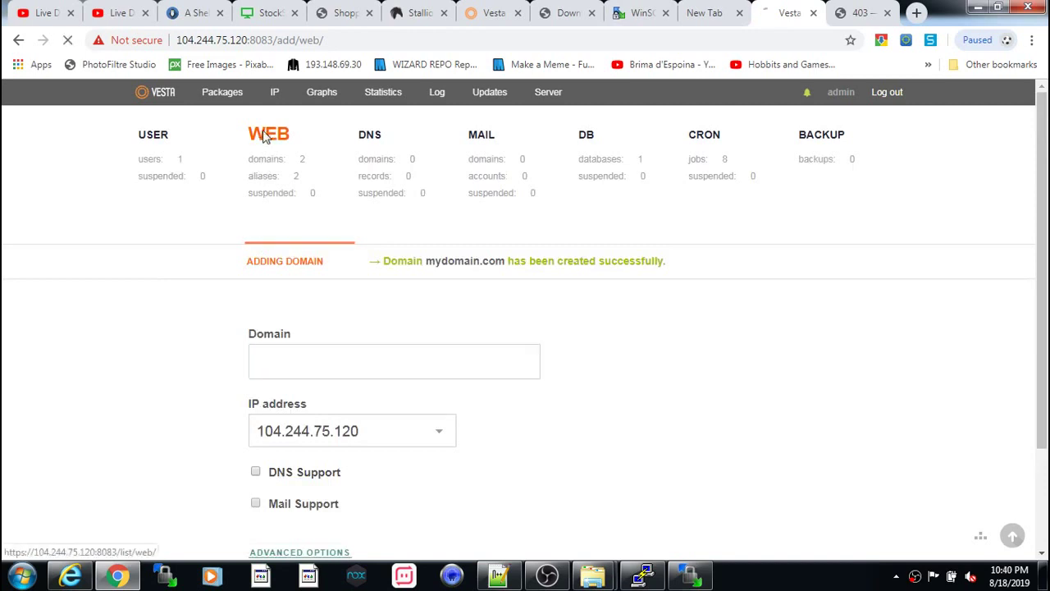
- Scroll the WEB list to review mydomain.com on 104.244.75.120 above myserver.example.com
{"action": "scroll", "coordinate": [369, 321], "scroll_direction": "down", "scroll_amount": 2}
{"action": "scroll", "coordinate": [333, 310], "scroll_direction": "up", "scroll_amount": 2}
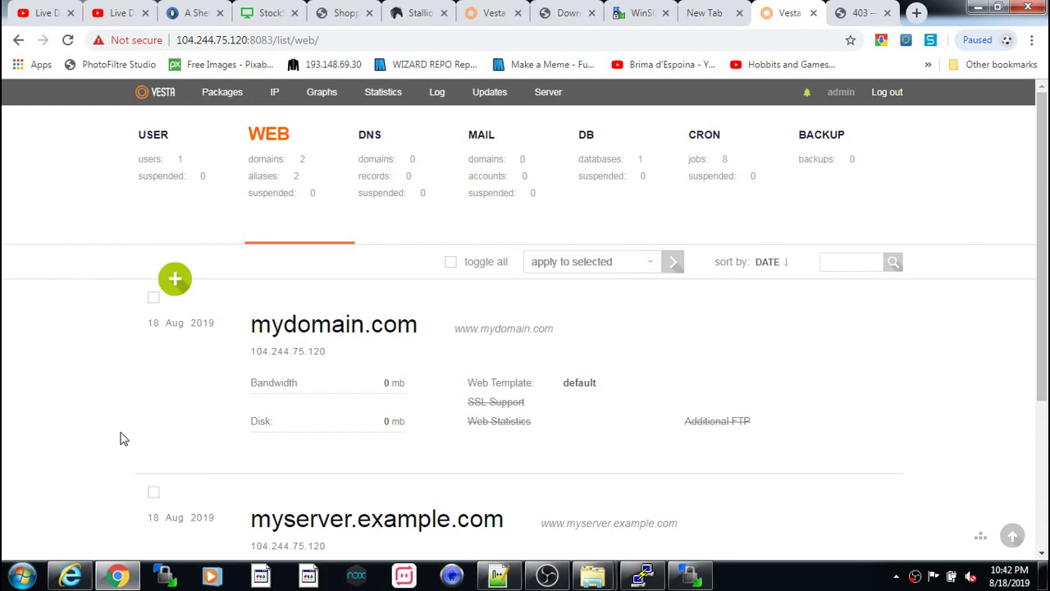
{"action": "mouse_move", "coordinate": [178, 362]}
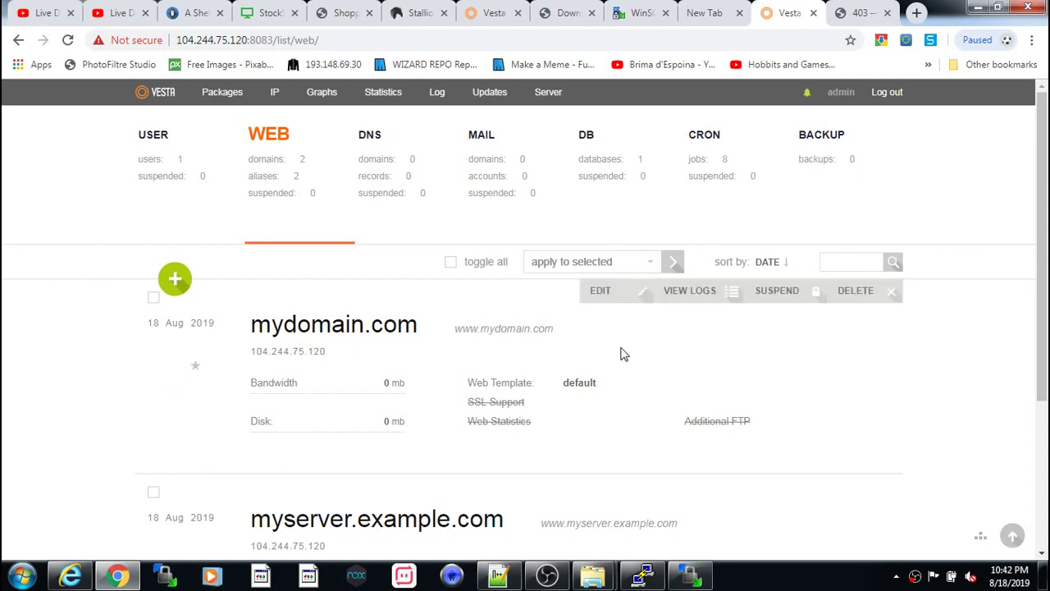